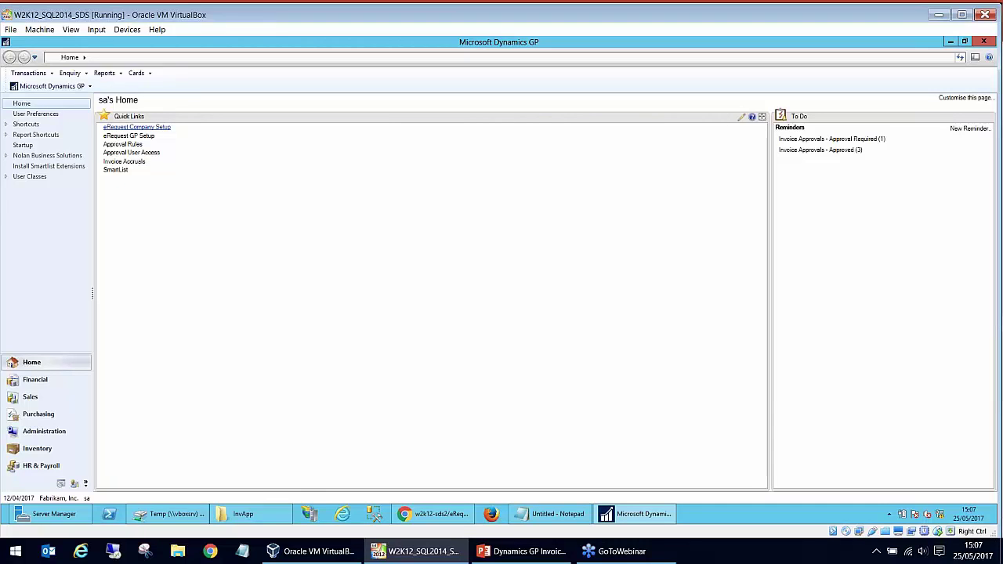
click(136, 127)
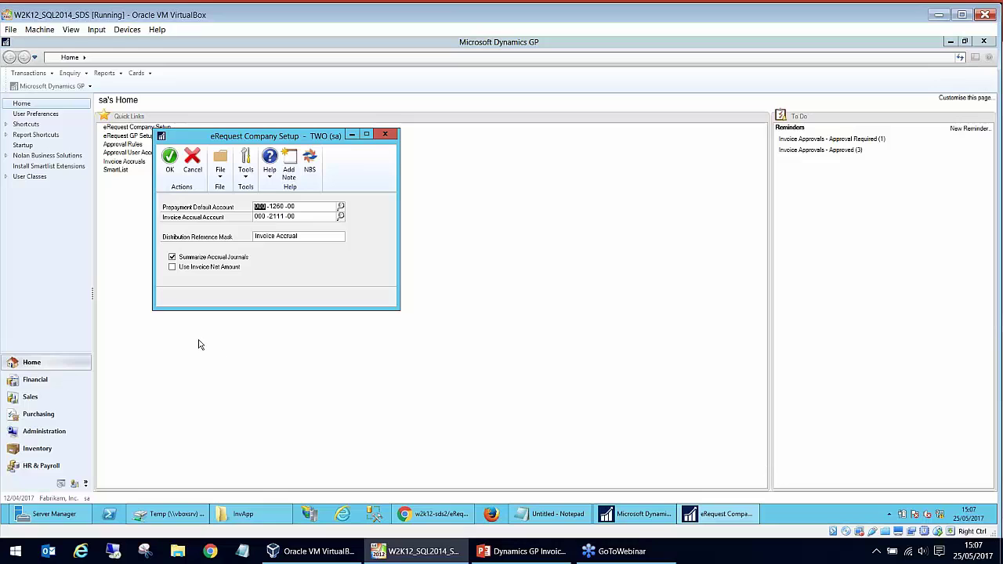
click(290, 237)
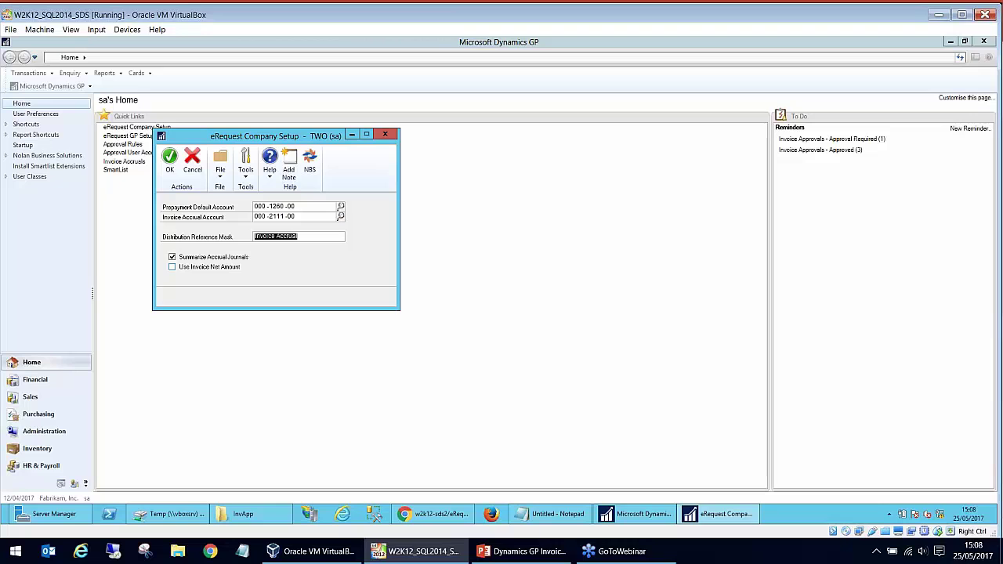
click(385, 135)
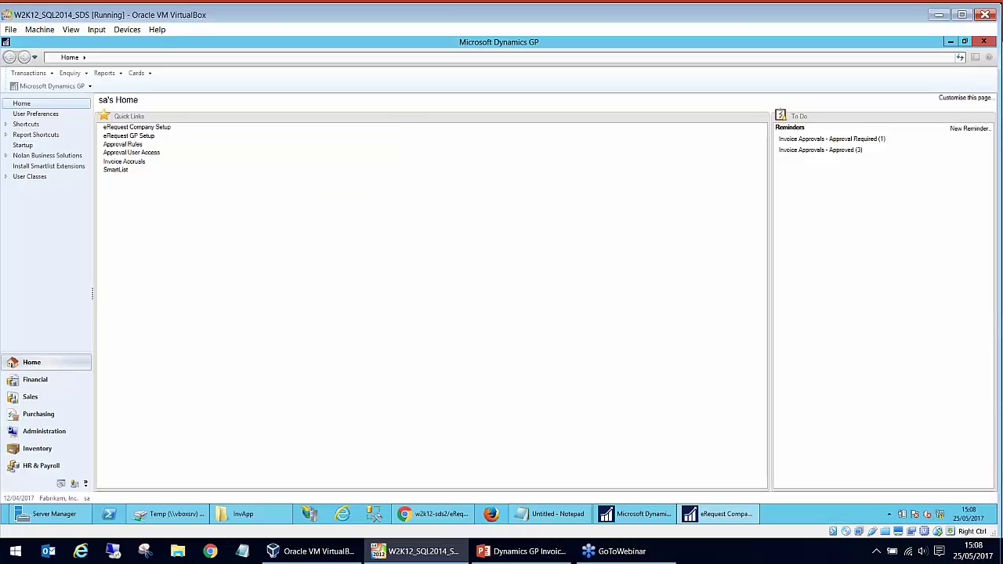
click(128, 136)
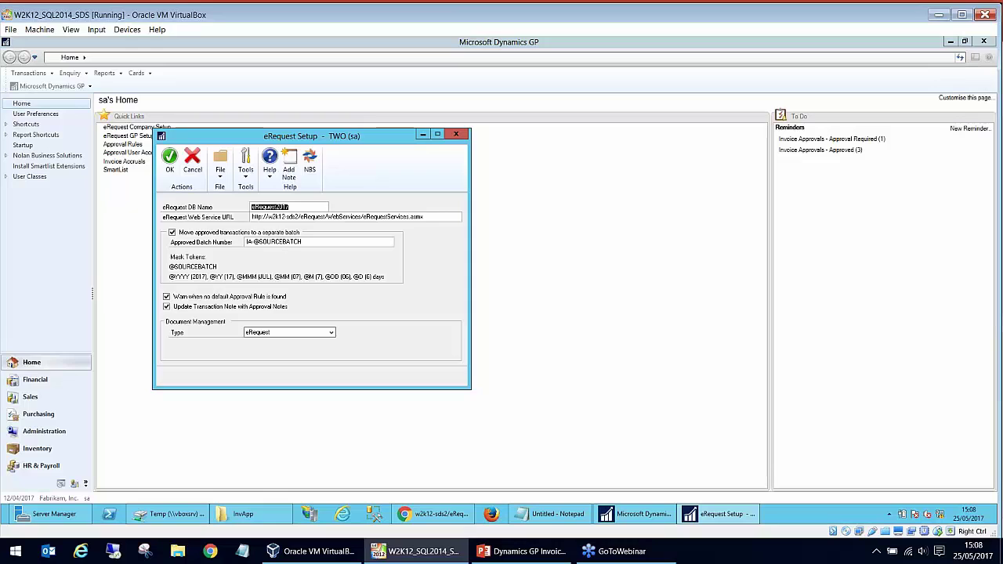
key(Tab)
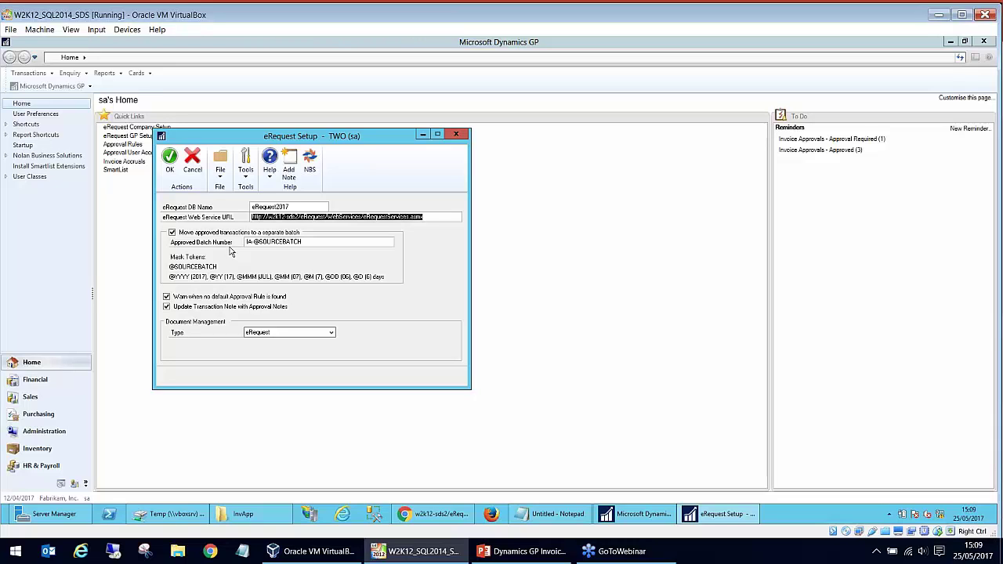
click(455, 135)
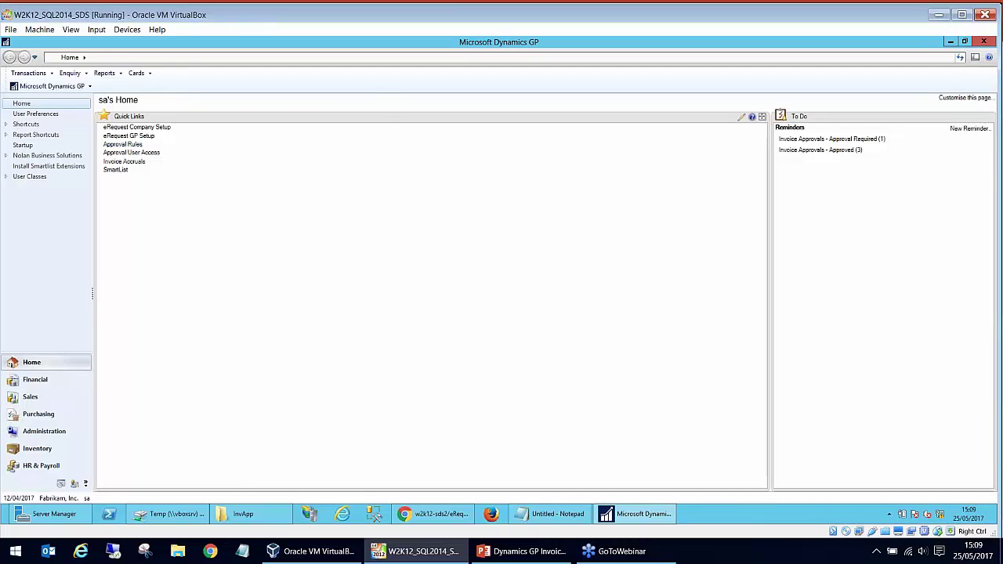
- Load approval rule 01-FINANCE and show its users and groups, with Finance Check as approver and default
click(122, 144)
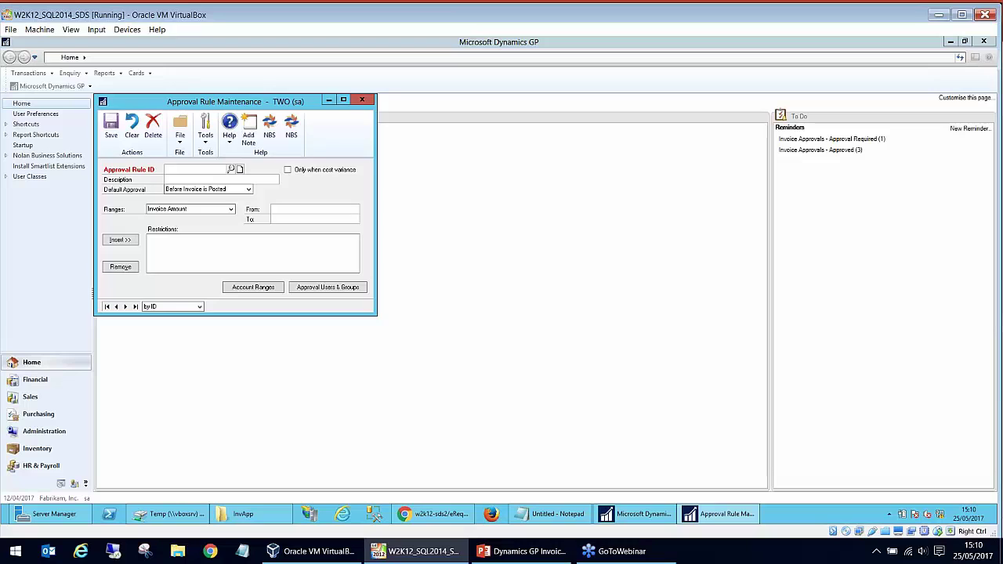
click(230, 169)
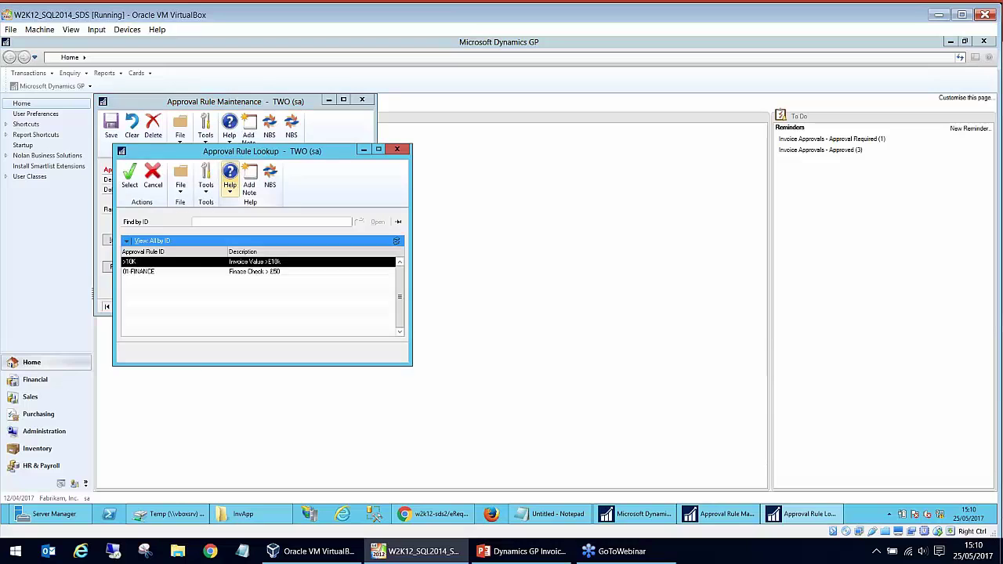
click(180, 272)
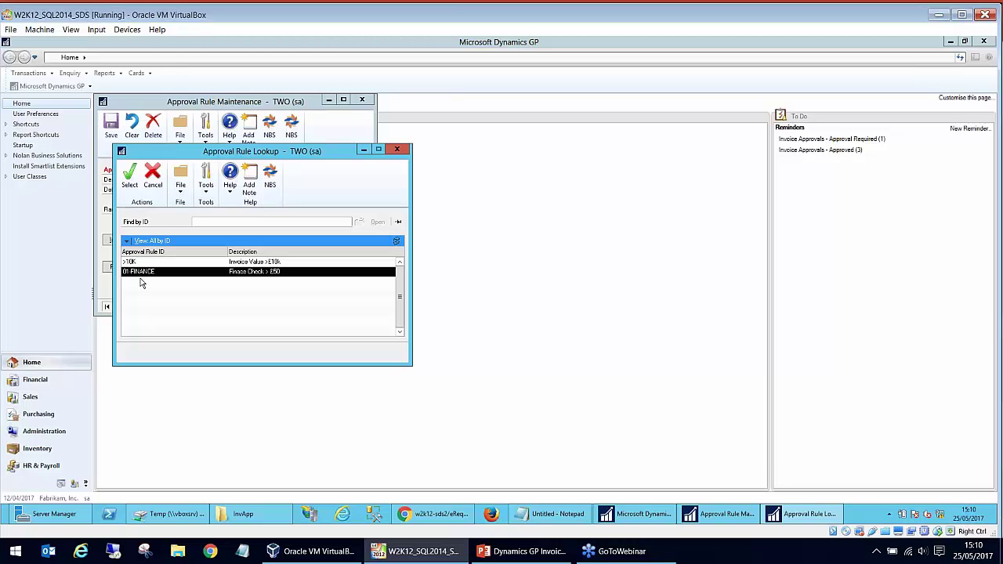
click(396, 150)
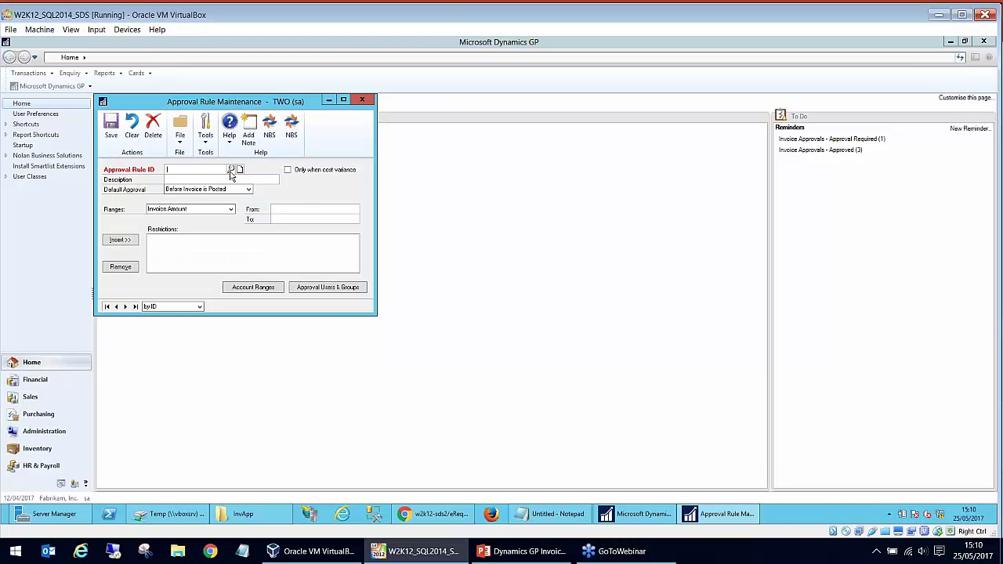
click(230, 169)
double_click(153, 275)
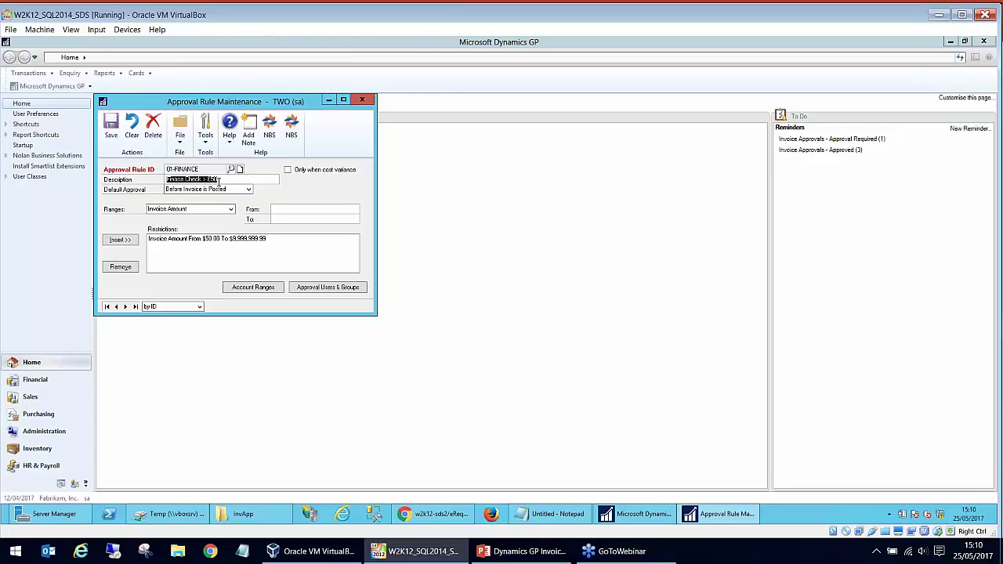
click(205, 242)
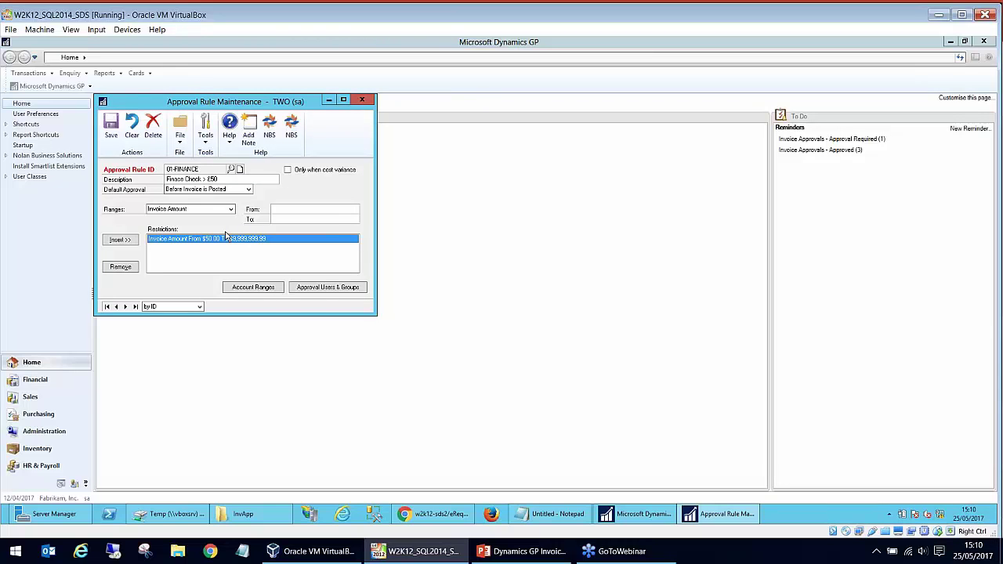
click(301, 288)
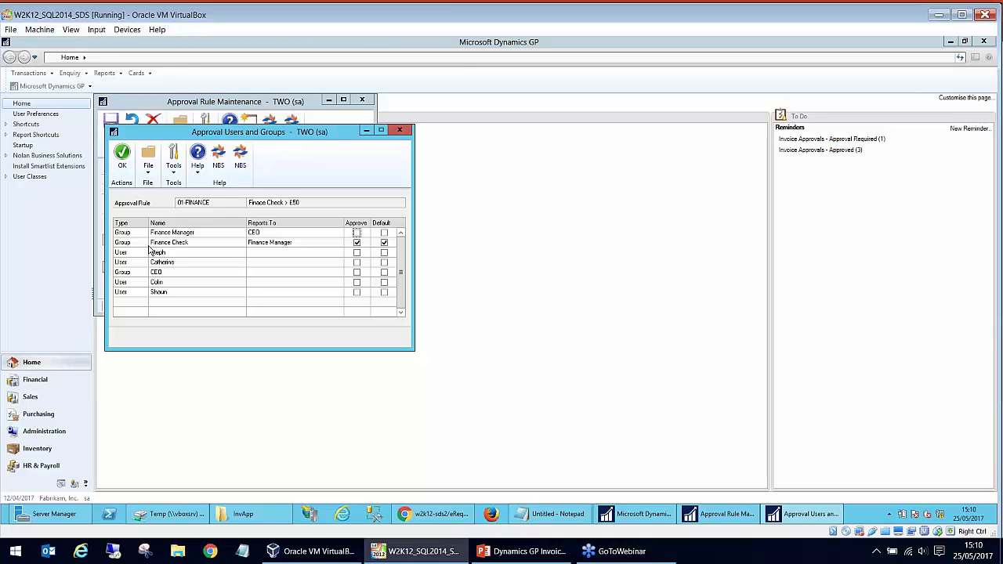
- Close the users and groups list and the 01-FINANCE rule, discarding any changes
click(399, 130)
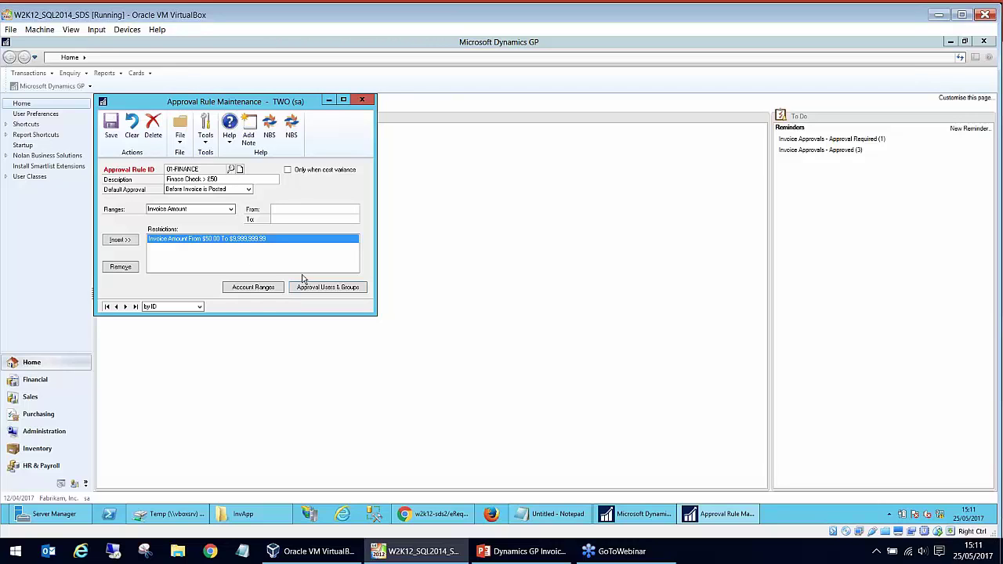
click(361, 101)
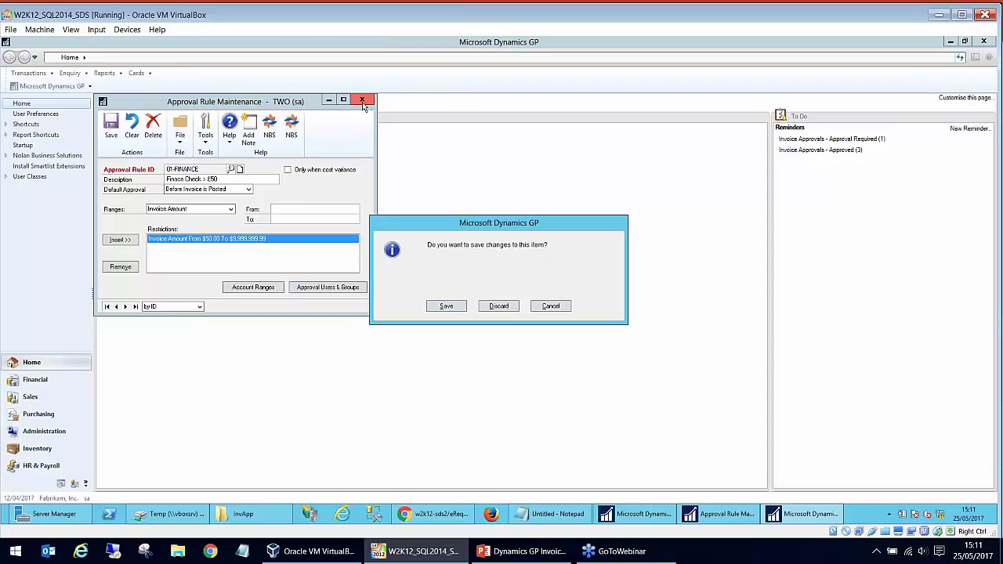
click(508, 306)
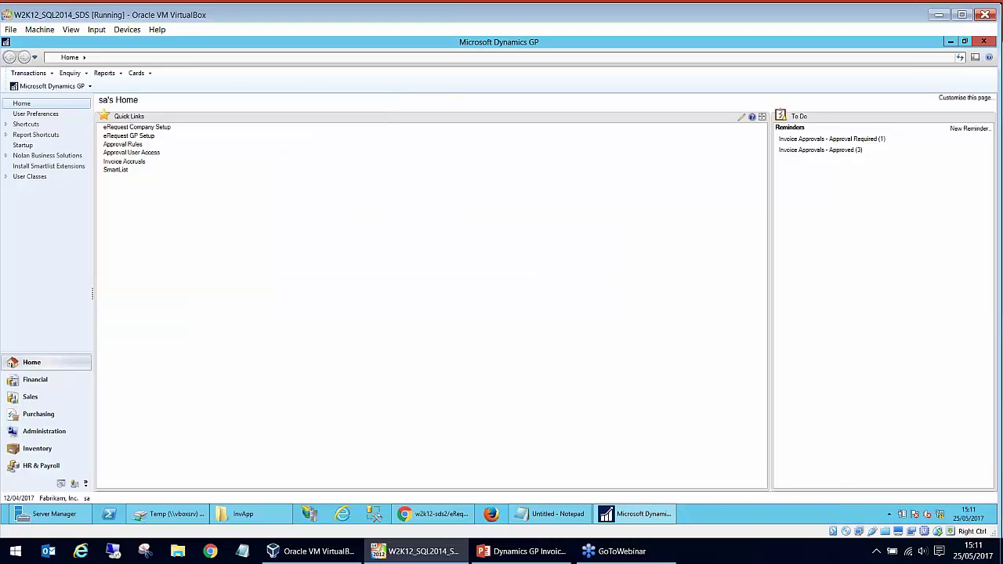
- Sign in to eRequest with the saved login ID and the account password
click(447, 515)
click(441, 298)
click(441, 313)
click(440, 327)
text(••••••••••)
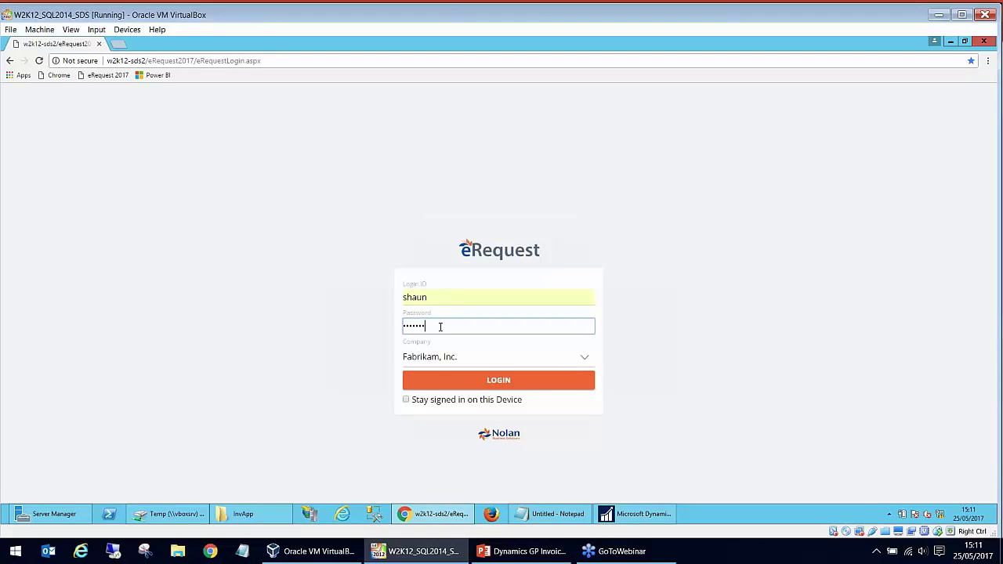
key(Return)
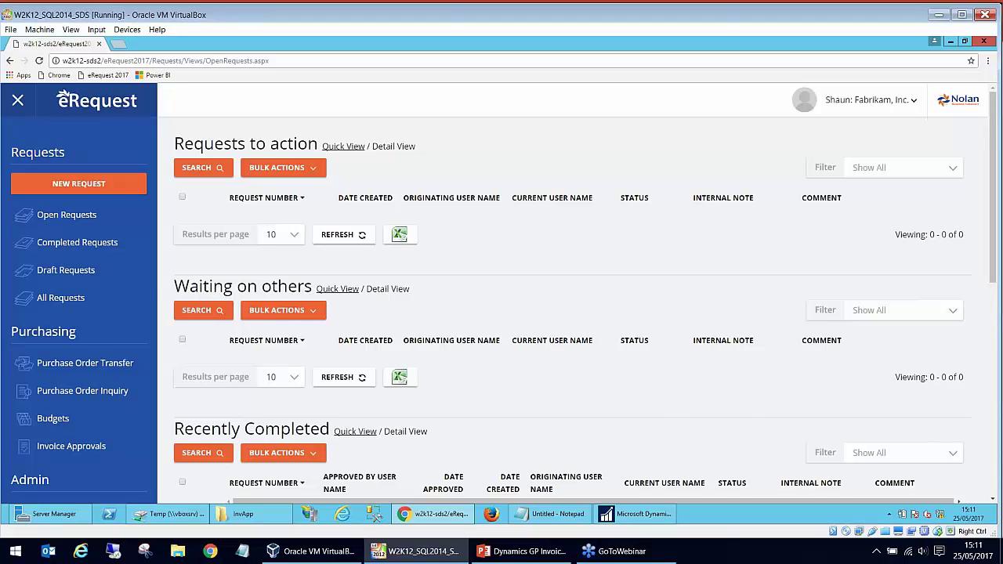
- Open Invoice Approvals and switch the view between Approved and Awaiting Approval
scroll(73, 363, down, 1)
click(81, 345)
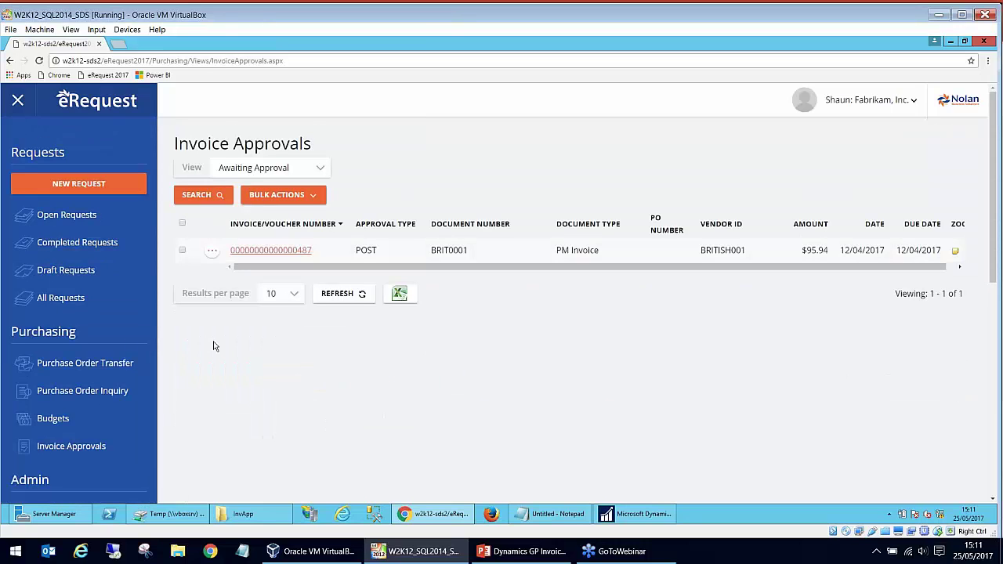
click(312, 172)
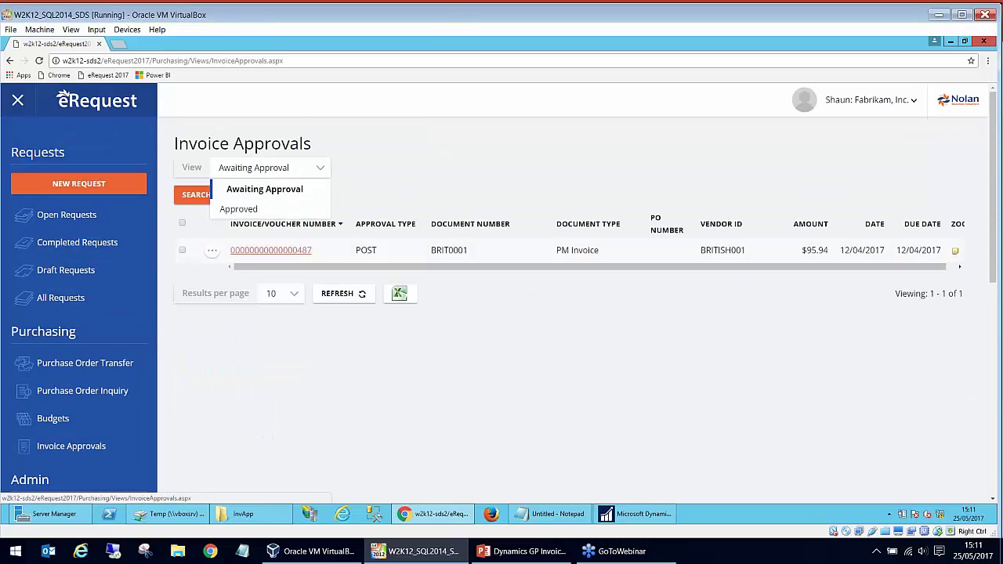
click(294, 210)
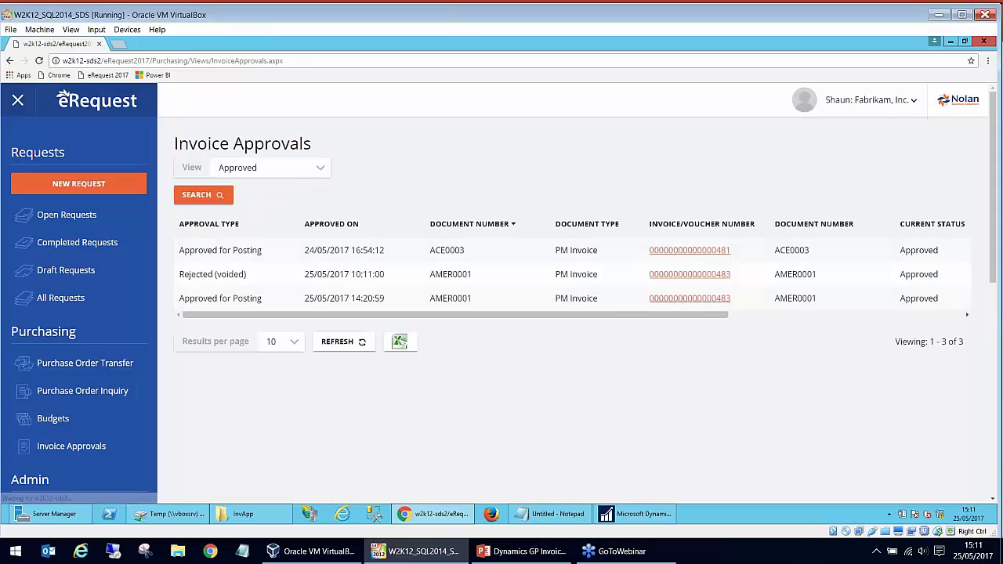
click(299, 172)
click(259, 188)
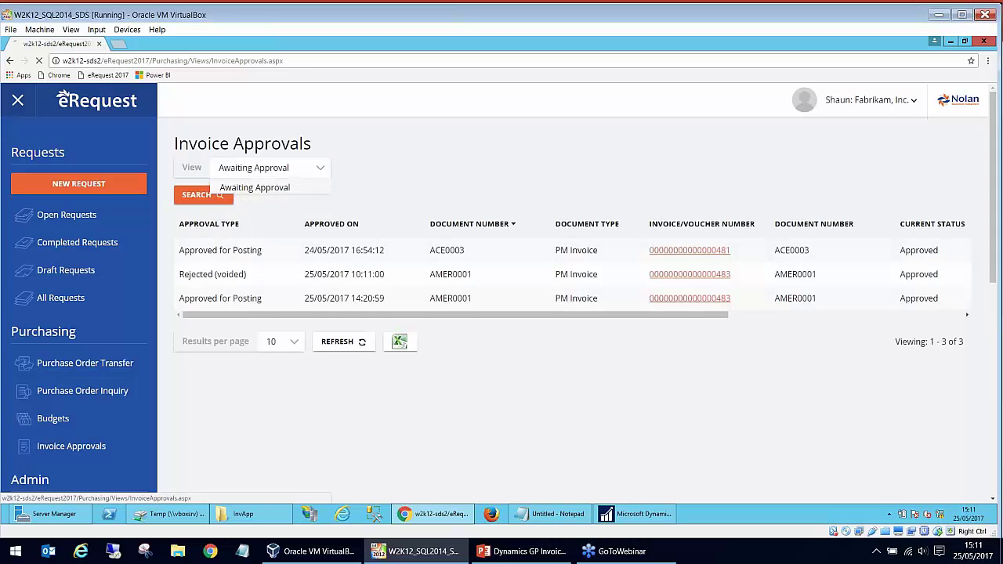
click(284, 167)
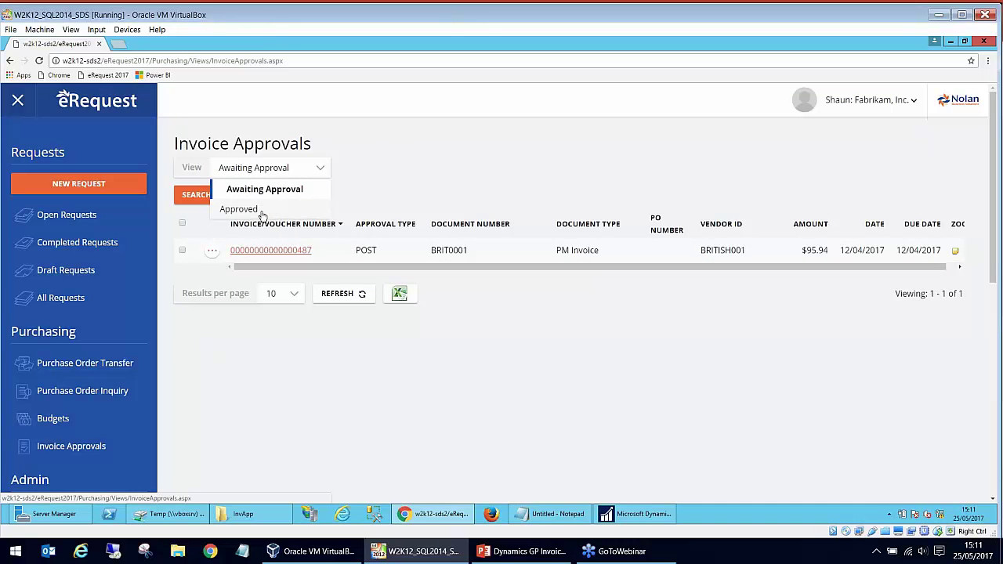
click(428, 160)
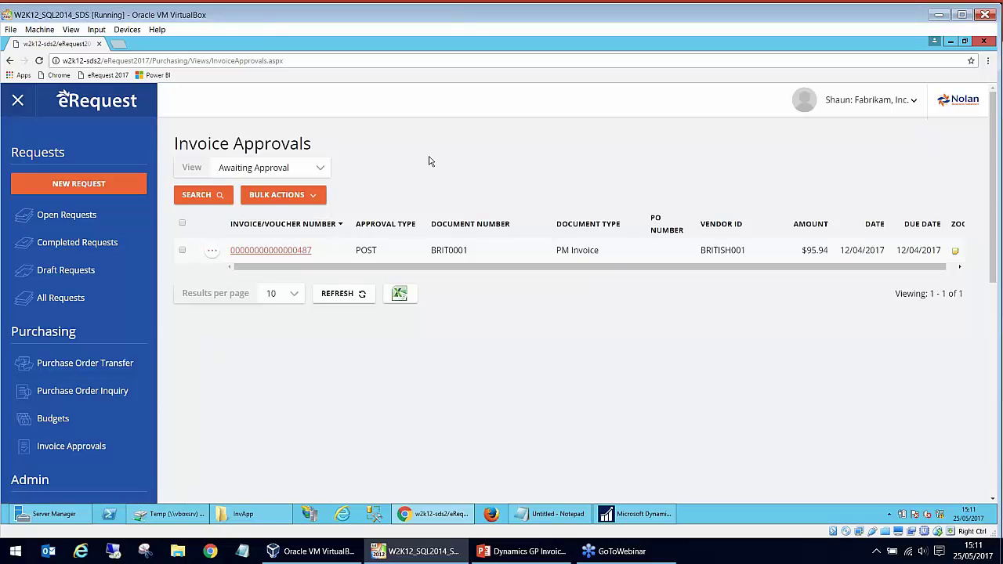
click(280, 251)
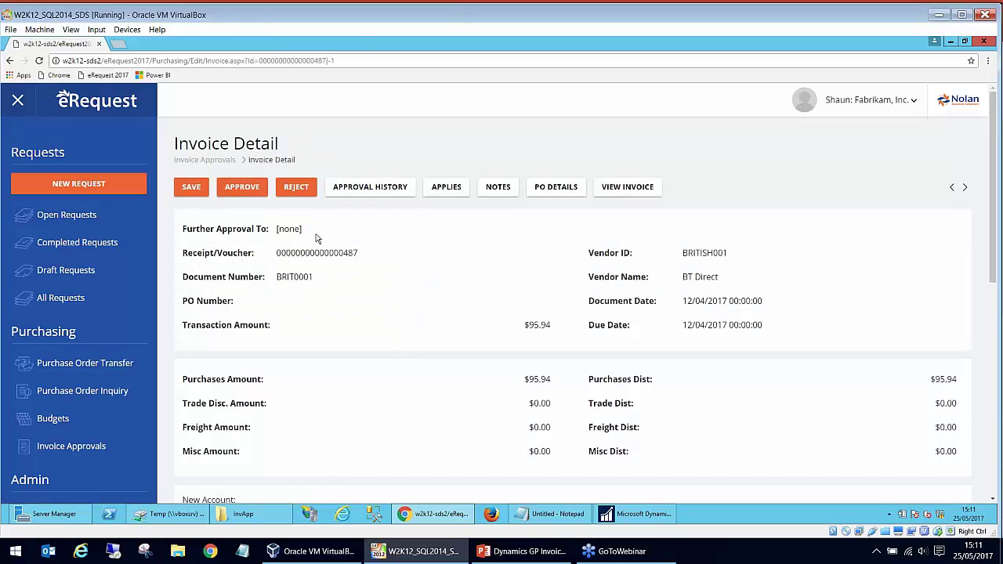
click(227, 161)
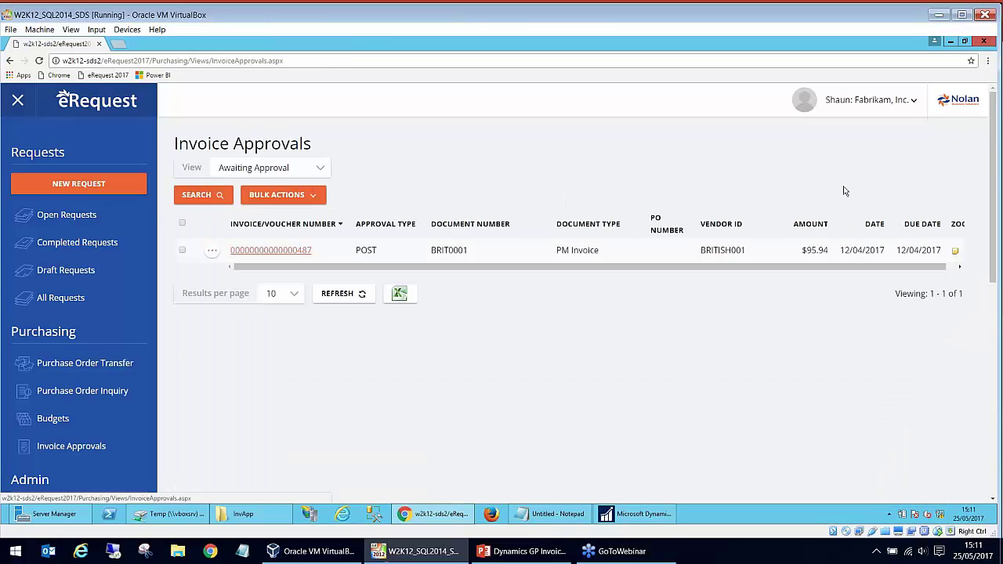
click(955, 254)
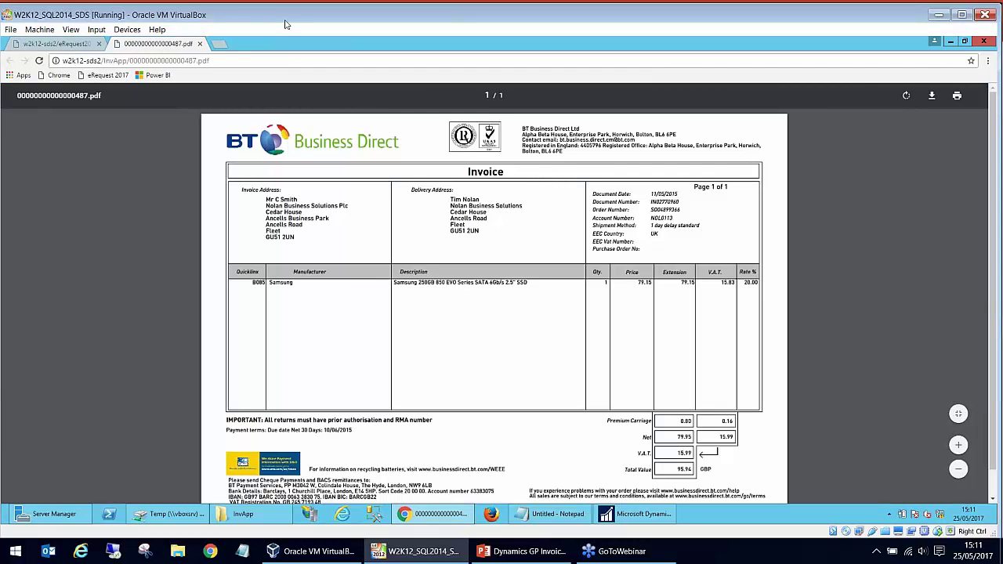
- Review the invoice PDF once more, close its tab, and switch to the Dynamics GP home page
click(200, 44)
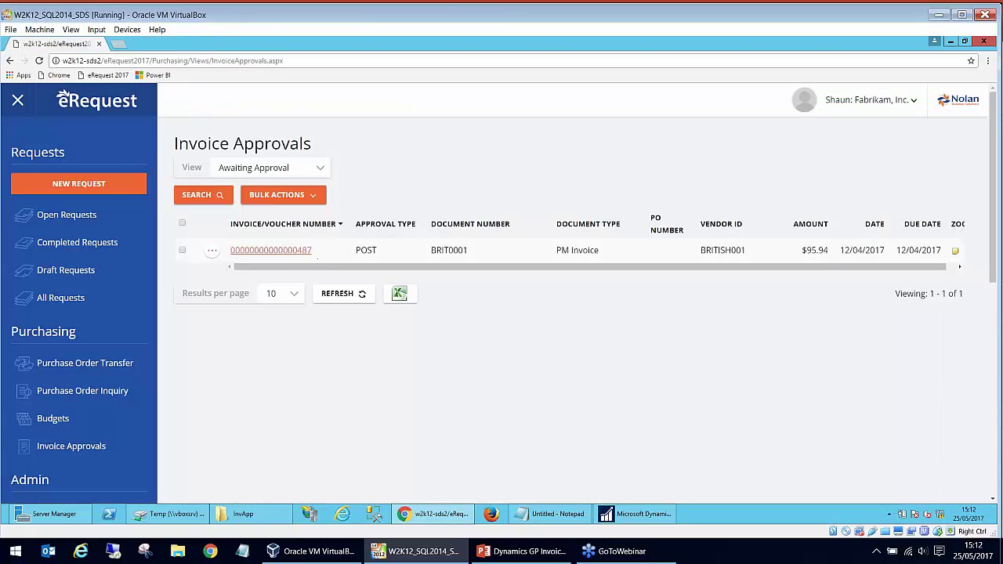
mouse_move(265, 524)
click(956, 251)
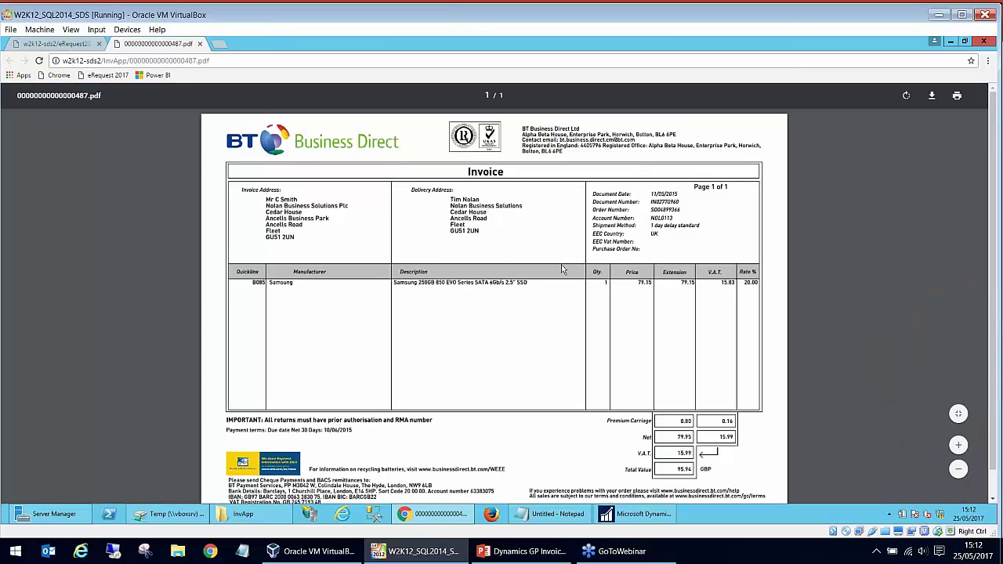
click(199, 44)
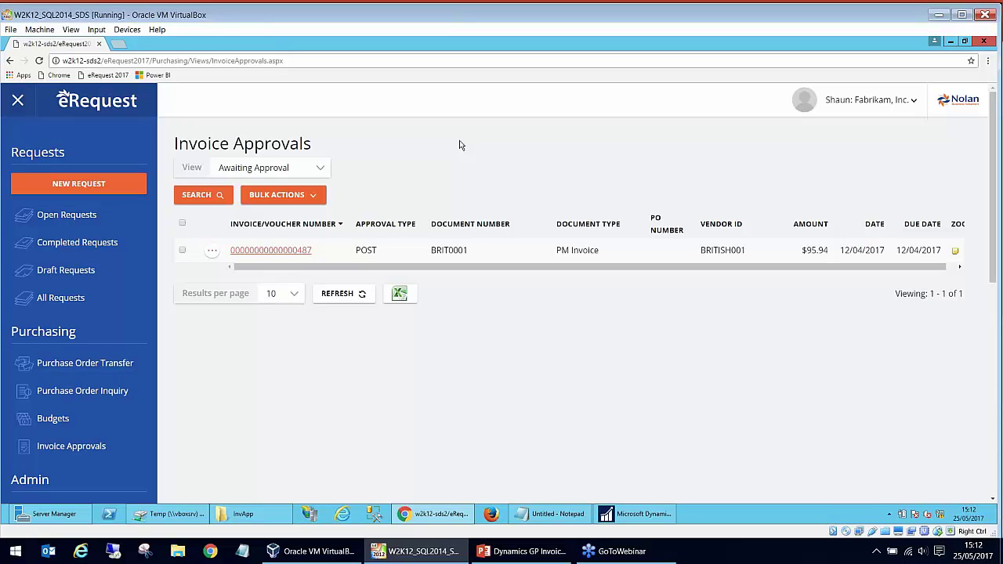
click(623, 514)
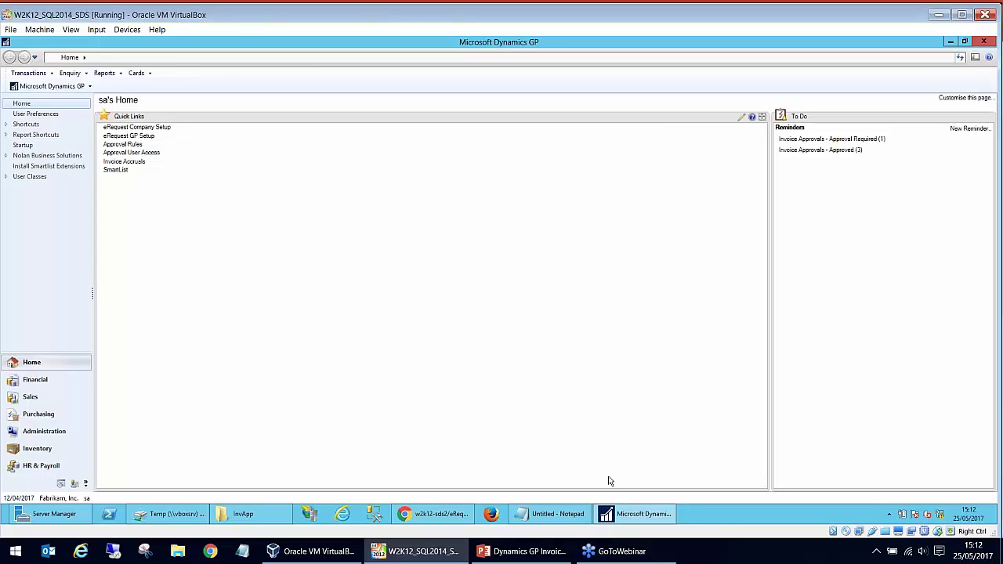
- Open Payables Transaction Entry from the Purchasing transactions
click(28, 73)
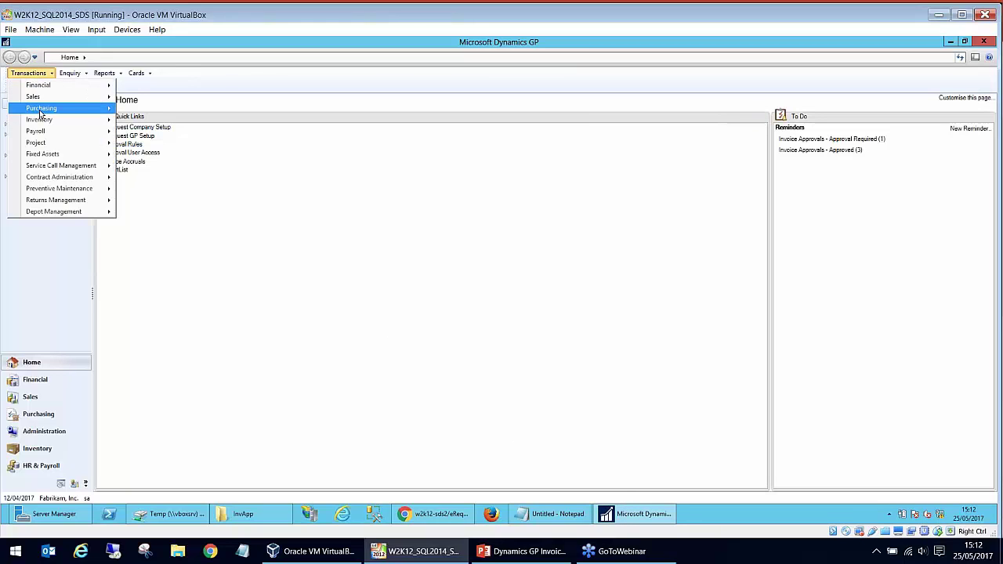
mouse_move(40, 114)
click(160, 228)
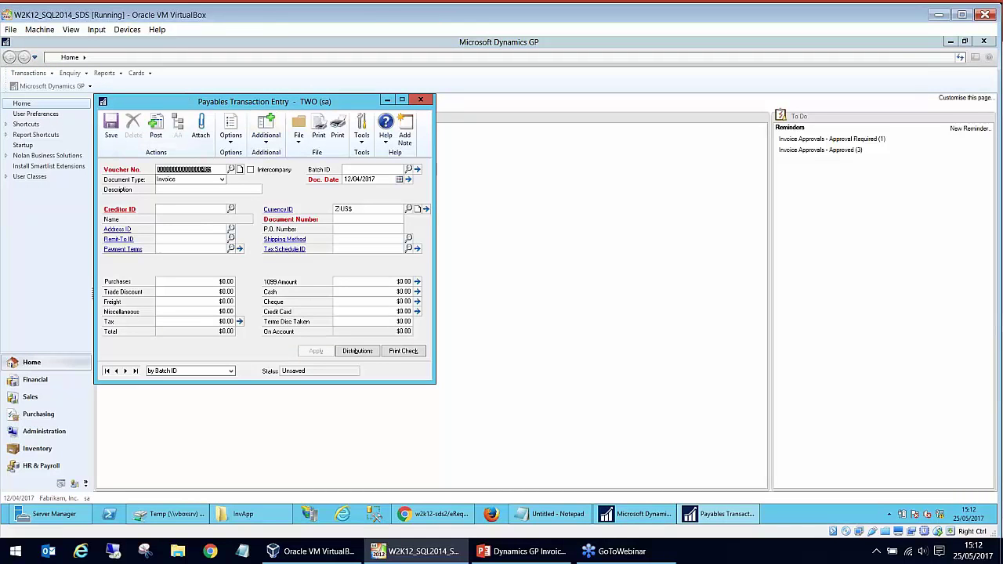
click(240, 190)
click(265, 141)
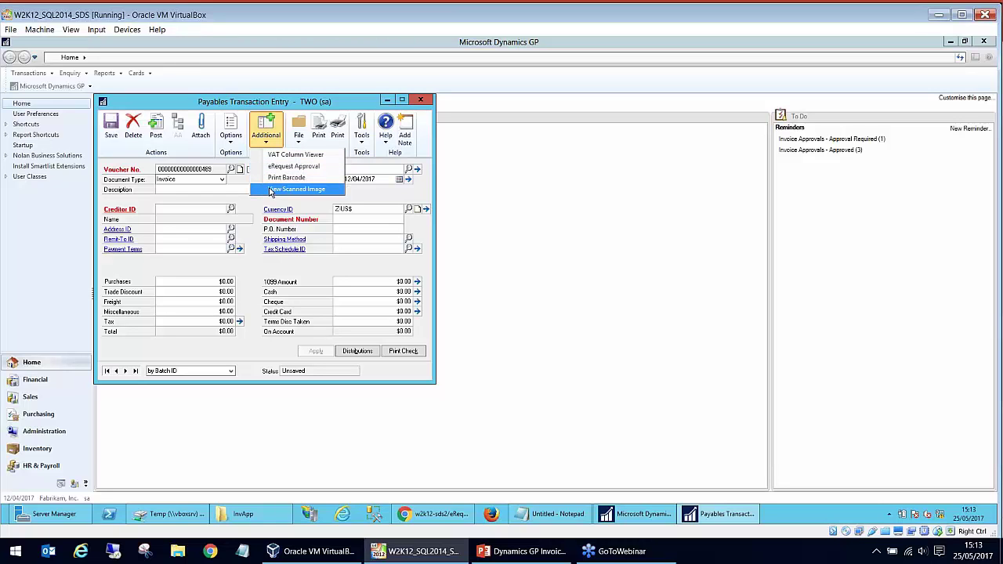
click(205, 190)
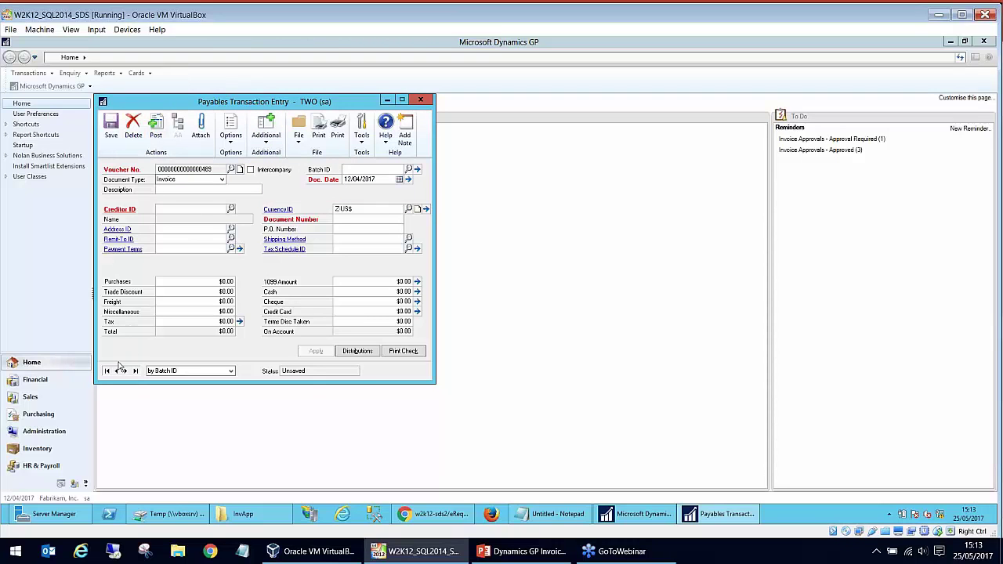
- Load the unposted $95.94 BRITISH001 voucher by changing the voucher number to end in 487
click(111, 127)
click(494, 306)
click(116, 371)
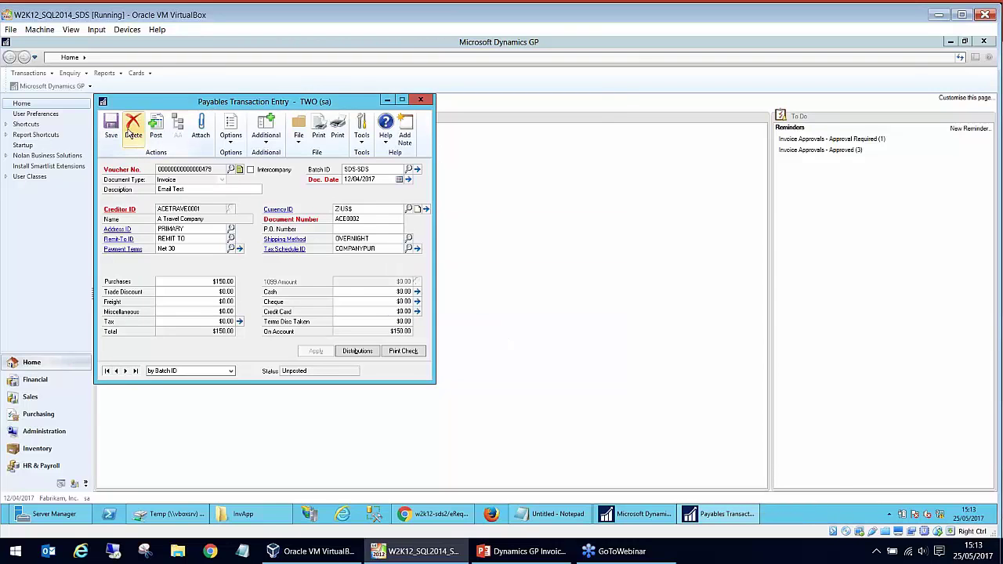
click(111, 127)
key(BackSpace)
text(7)
key(Tab)
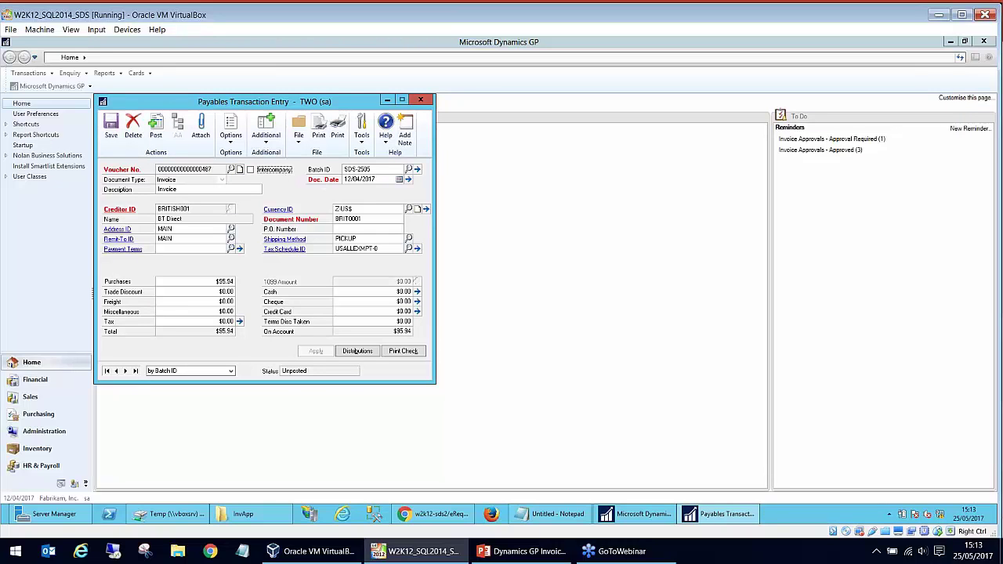
click(266, 127)
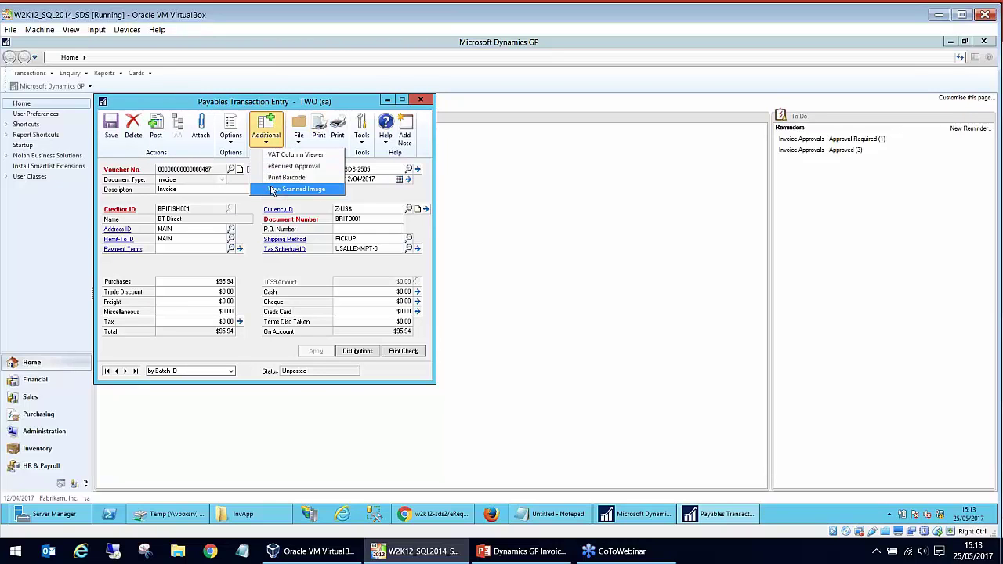
- View the voucher's scanned BT Business Direct invoice, totalling 95.94 GBP, in Internet Explorer
click(298, 189)
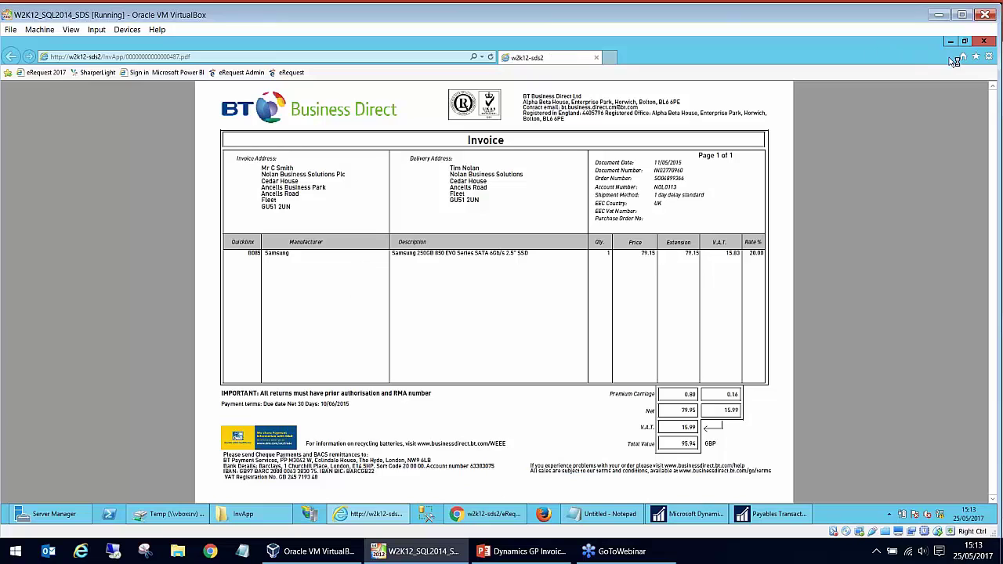
click(179, 59)
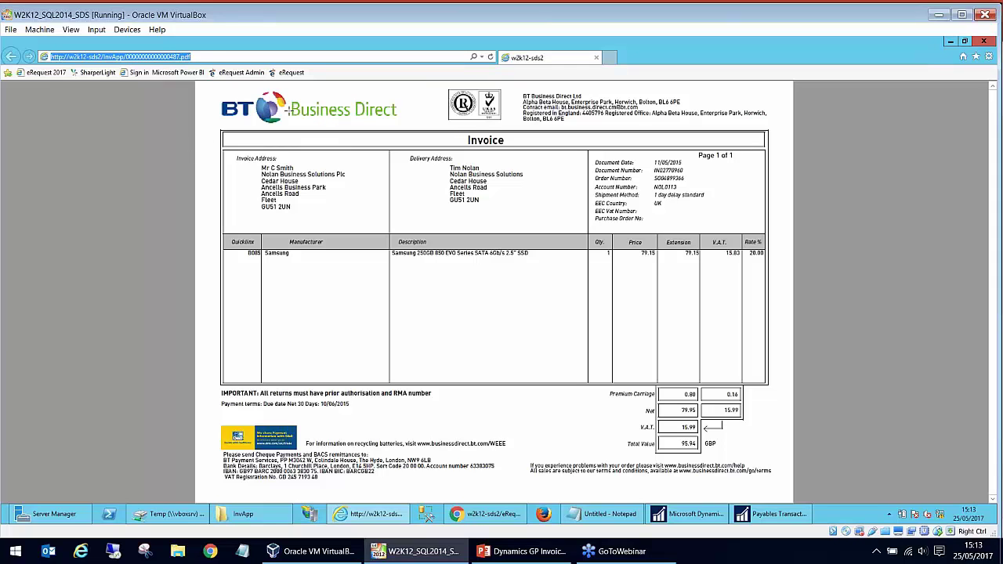
- Close Internet Explorer, preview voucher 487's barcode on screen, then close the preview
click(984, 42)
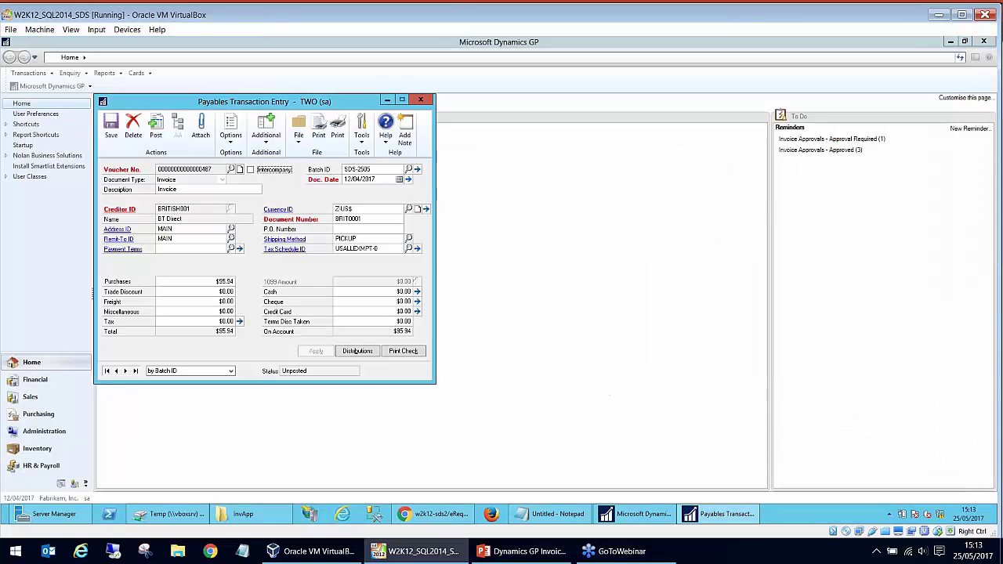
click(266, 133)
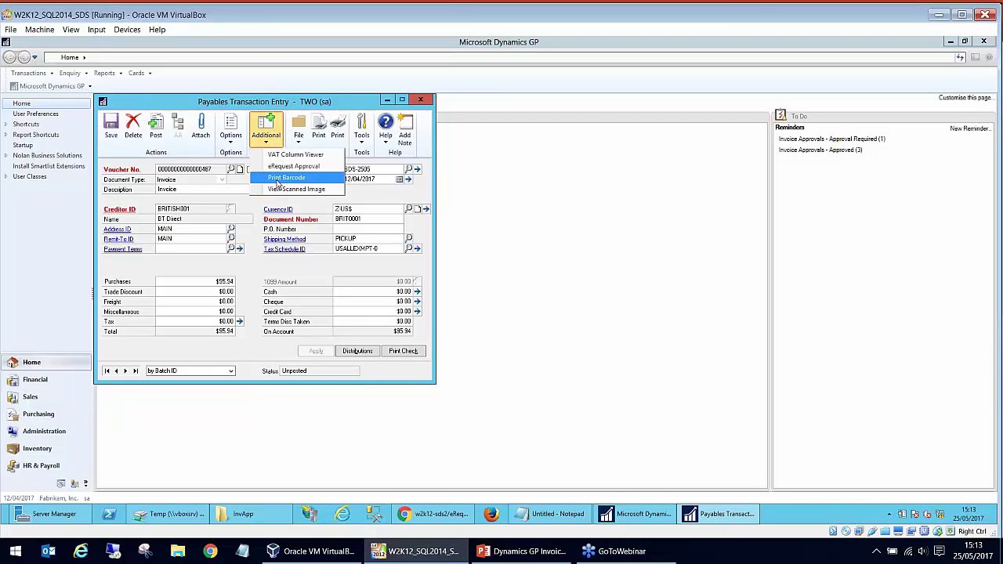
click(278, 181)
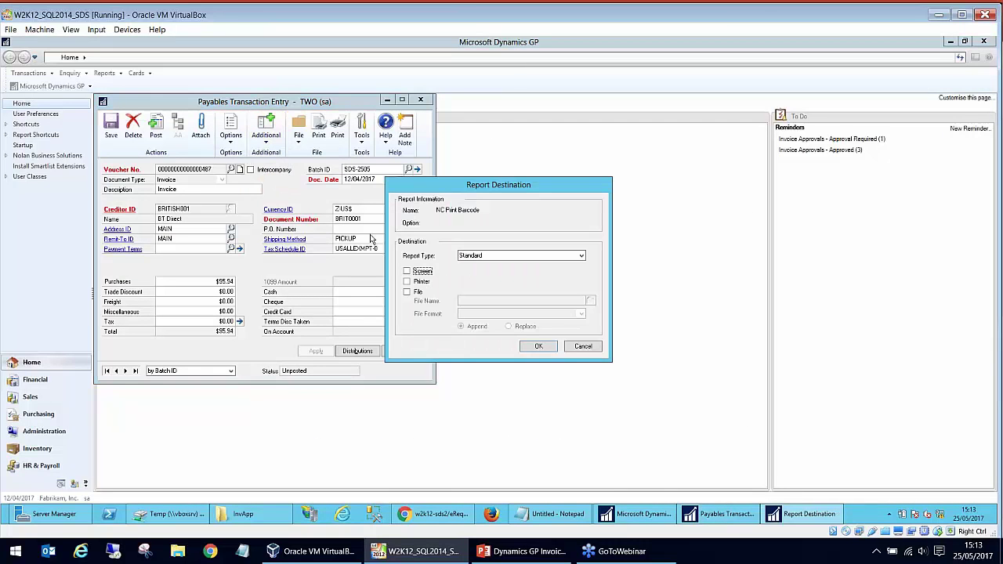
click(419, 274)
click(538, 347)
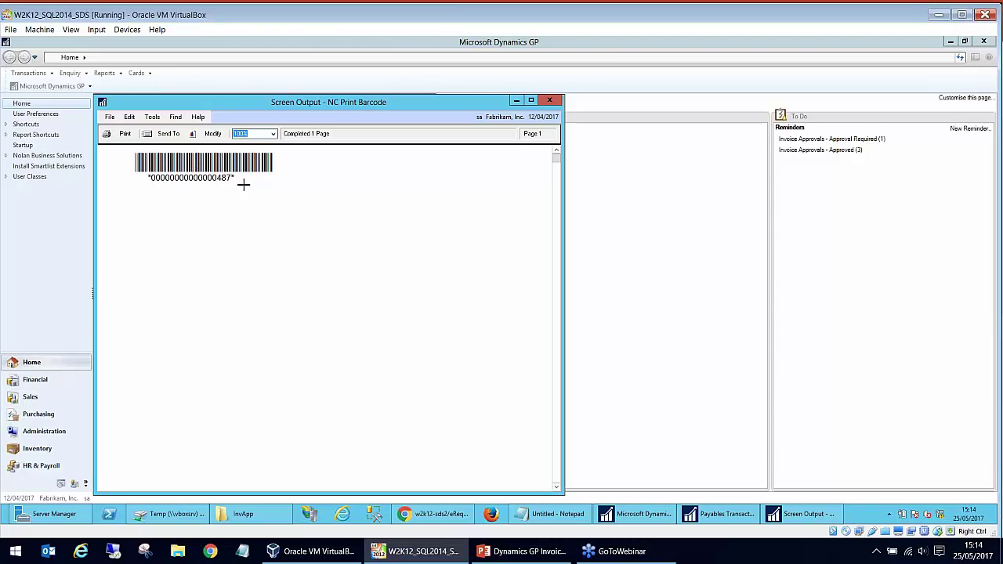
click(550, 101)
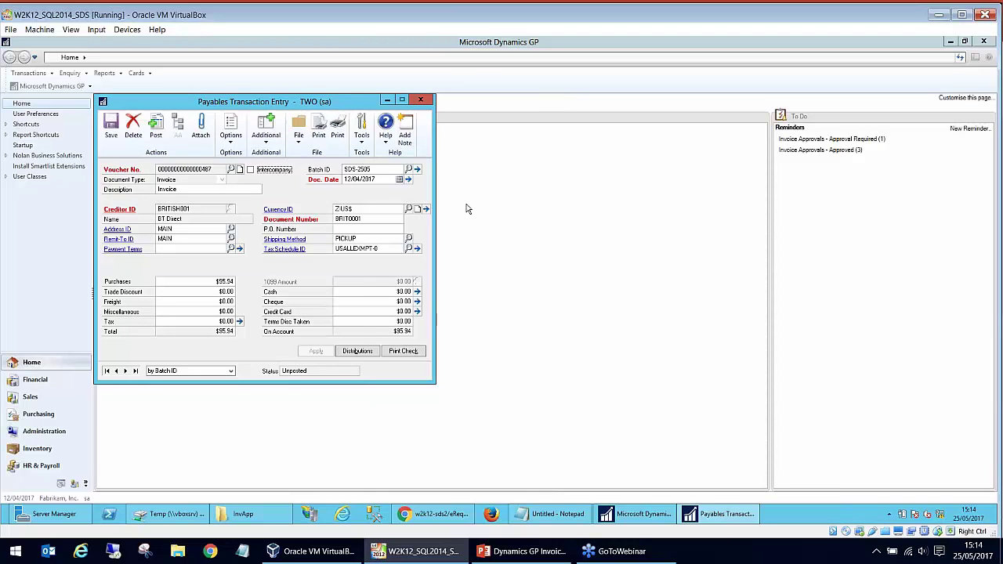
- Start a new voucher in batch SDS-2505 with the description 'Buying Some tech'
click(111, 127)
click(216, 190)
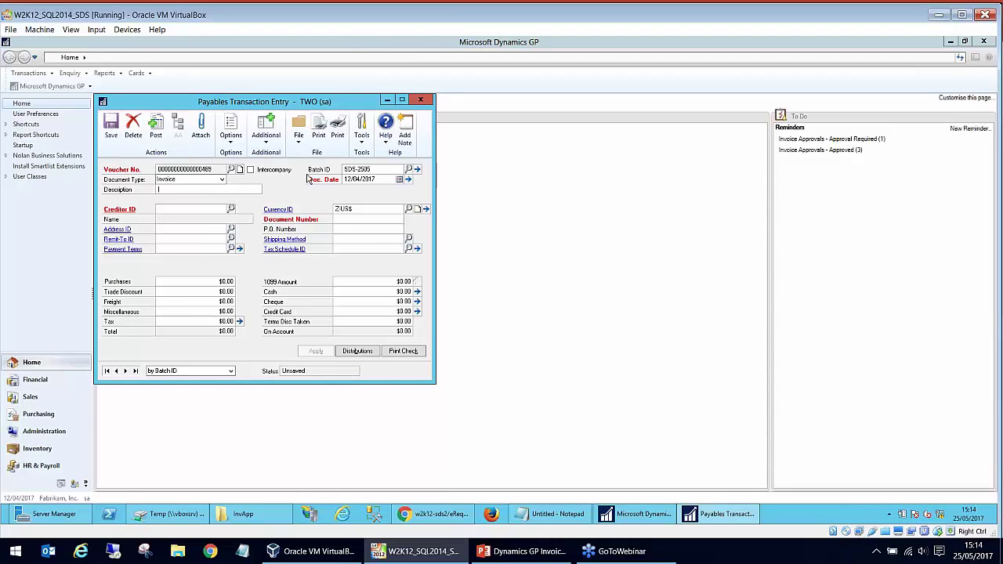
click(380, 169)
click(380, 168)
text(Buying Some)
key(Tab)
- Enter creditor BRITISH001, document number BRIT0002 and purchases of 55.00
click(220, 214)
text(BRI)
key(Down)
key(Down)
key(Tab)
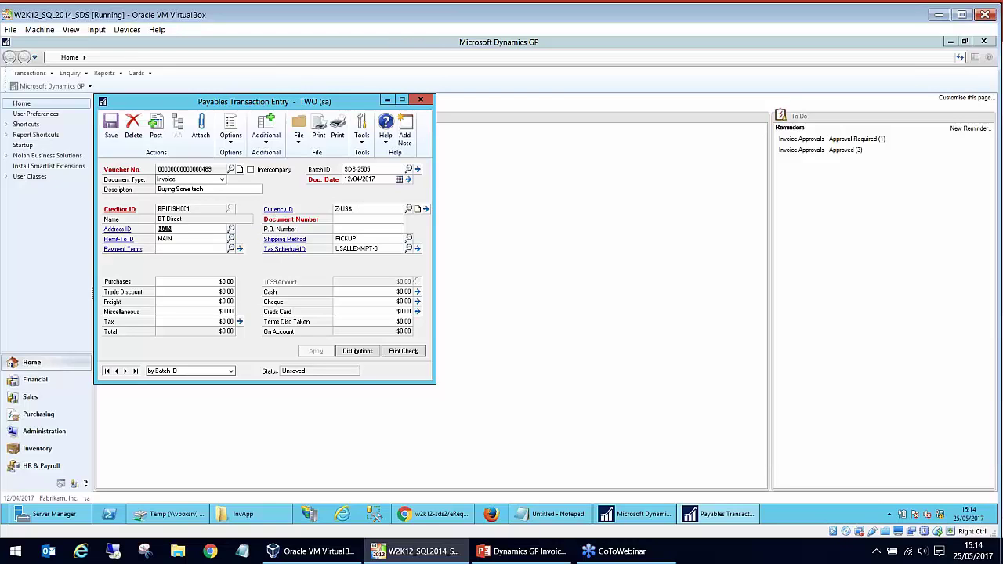
click(343, 220)
key(Tab)
click(211, 282)
text(55.00)
click(401, 291)
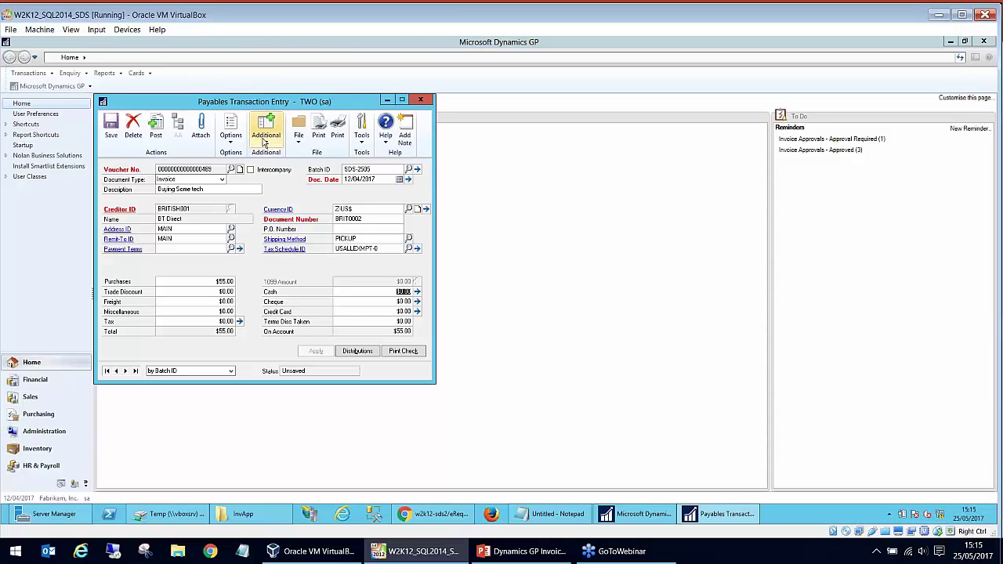
- Review voucher 489's eRequest approval rule, save the $55.00 voucher, and close the entry window
click(265, 138)
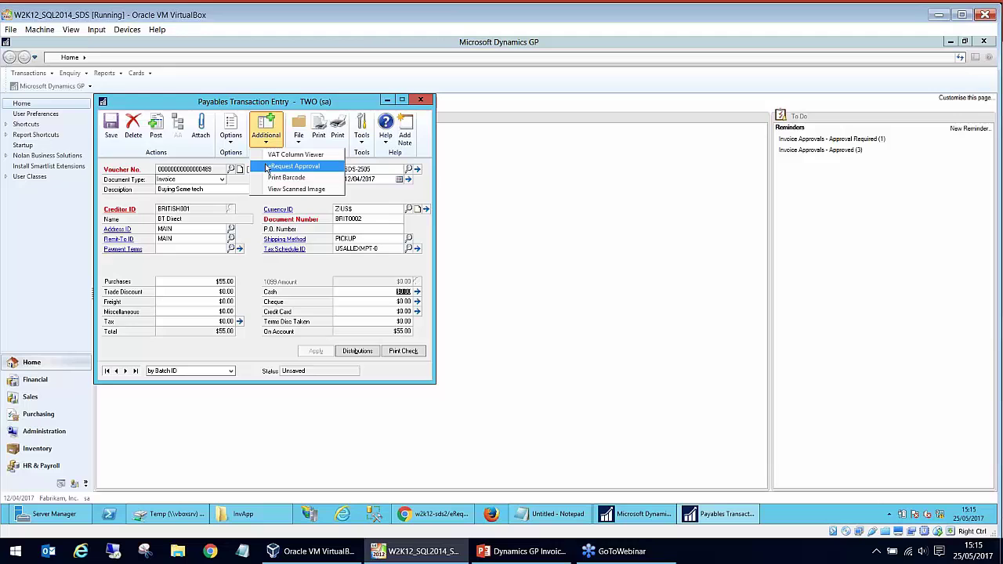
click(267, 168)
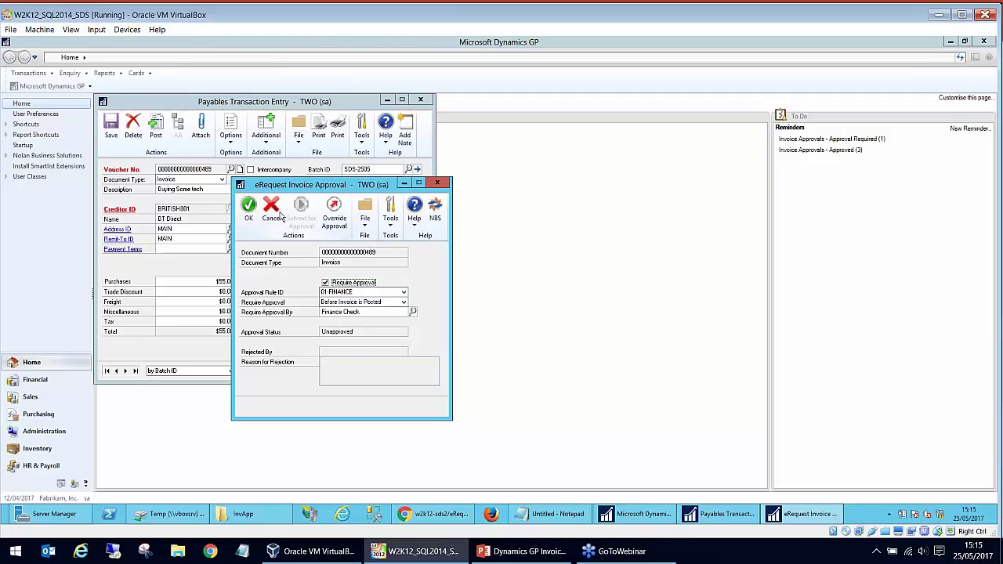
click(437, 183)
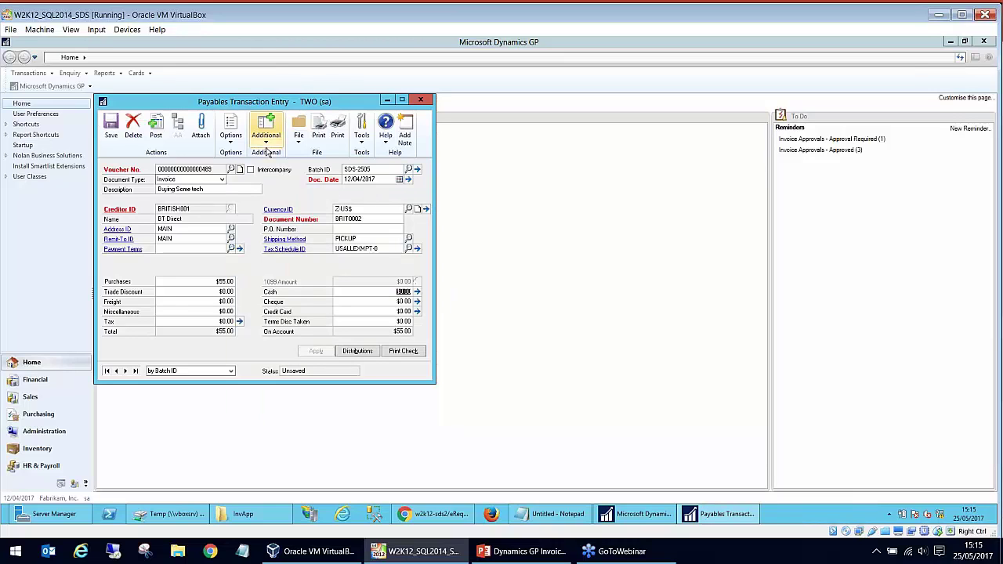
click(111, 128)
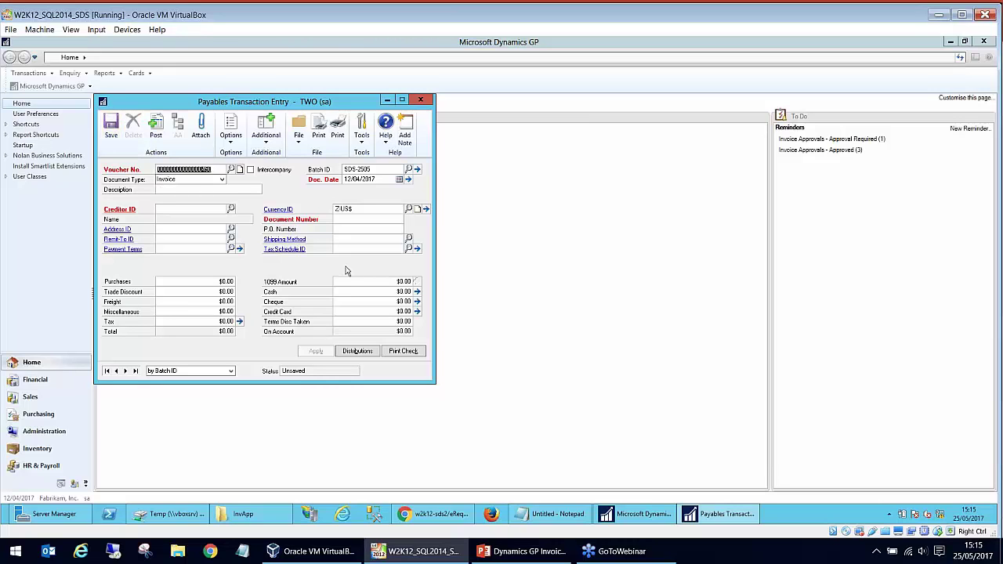
click(421, 100)
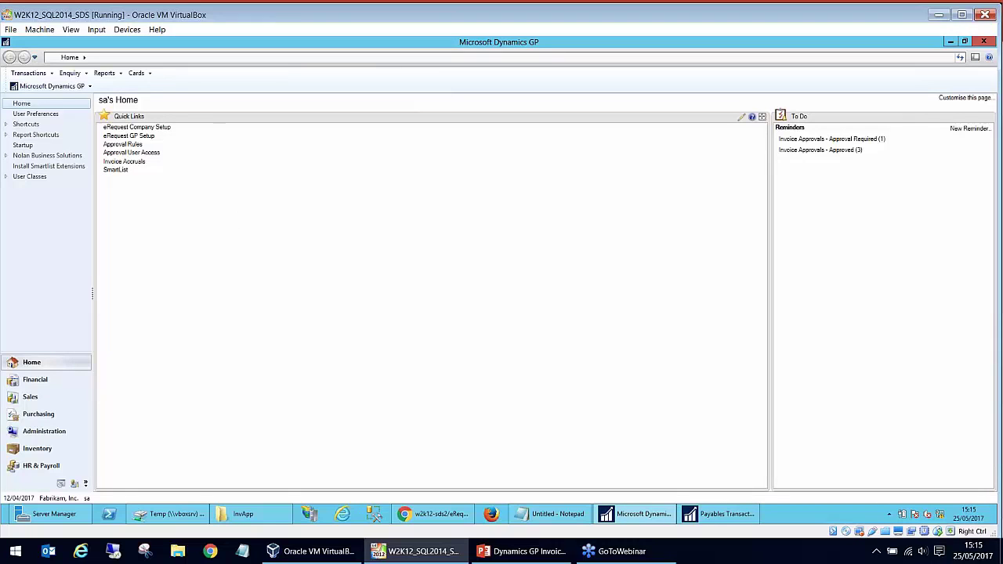
- Load rule 01-FINANCE and check its $50.00–$9,999,999.99 invoice restriction and approving users and groups
click(122, 144)
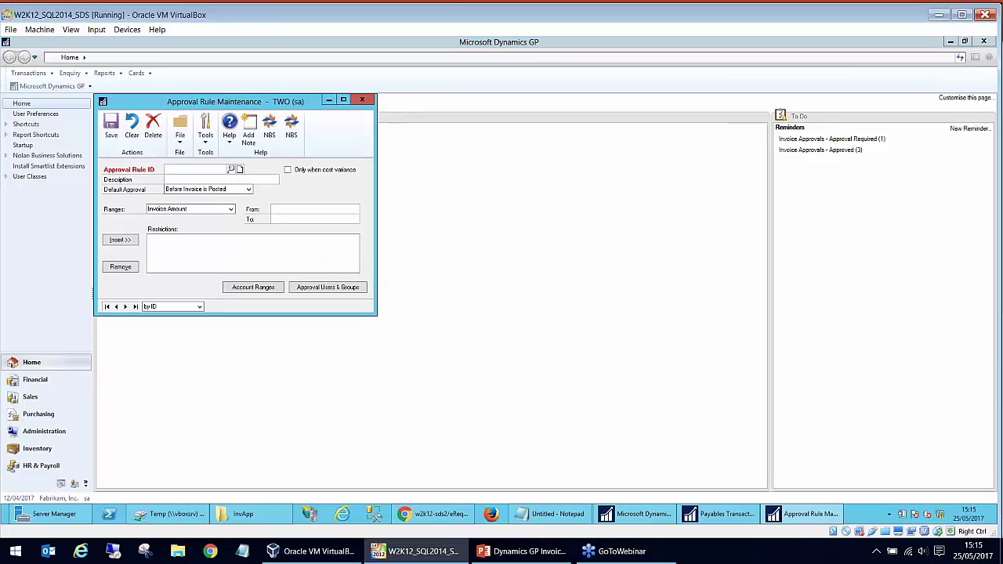
click(231, 169)
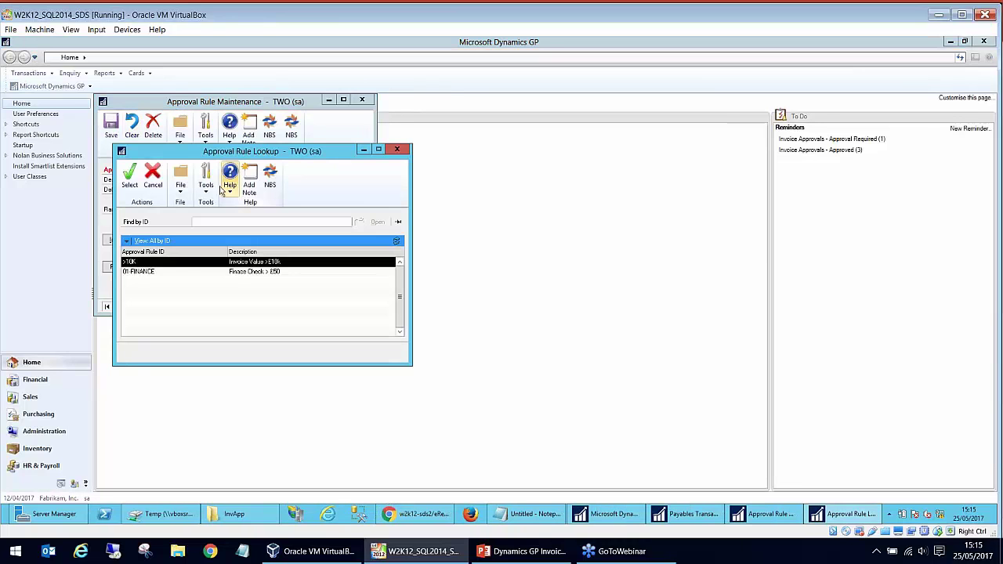
double_click(160, 272)
click(187, 239)
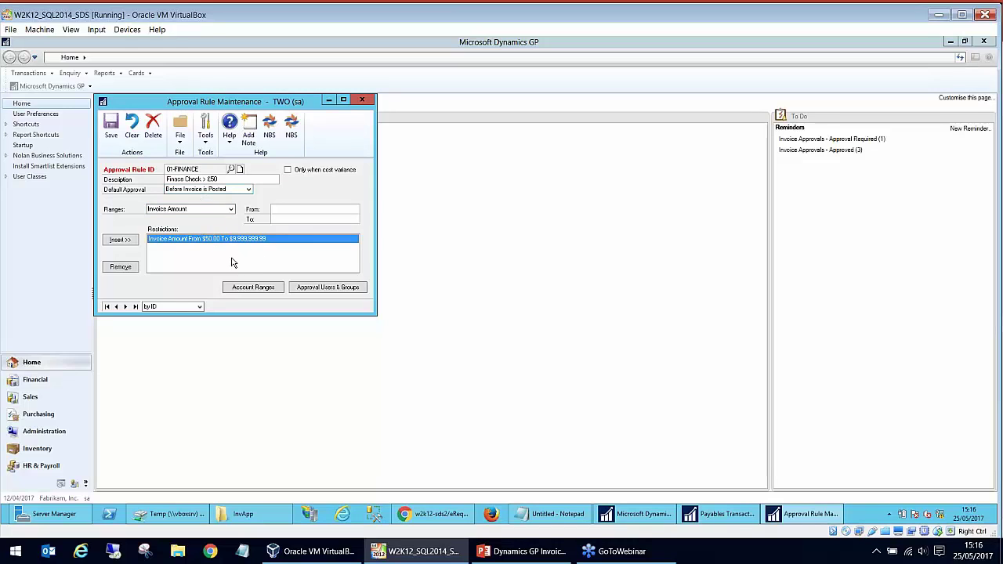
click(326, 287)
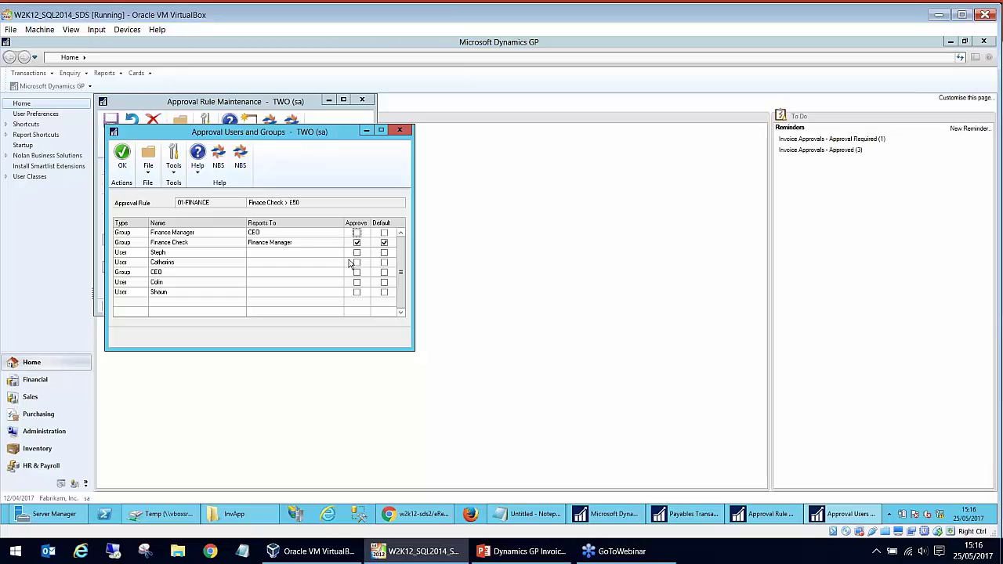
click(404, 130)
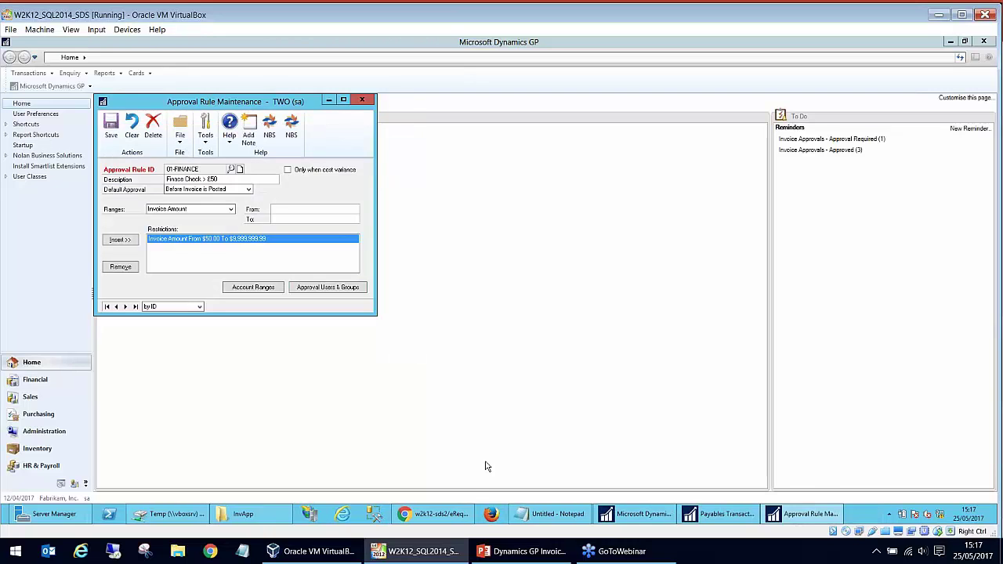
- Log the current approver out of eRequest to the login page and minimise Chrome
click(468, 513)
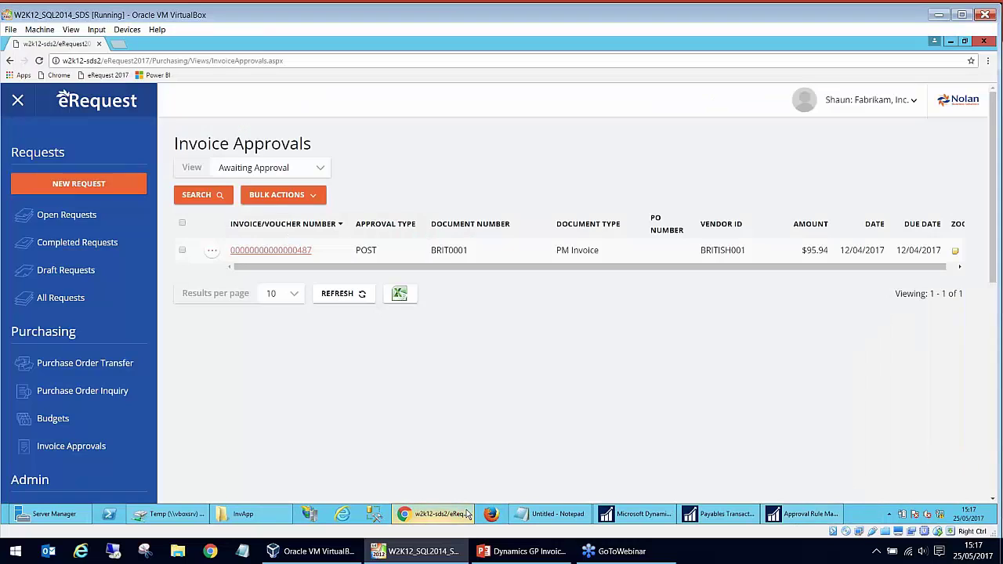
click(895, 103)
click(875, 158)
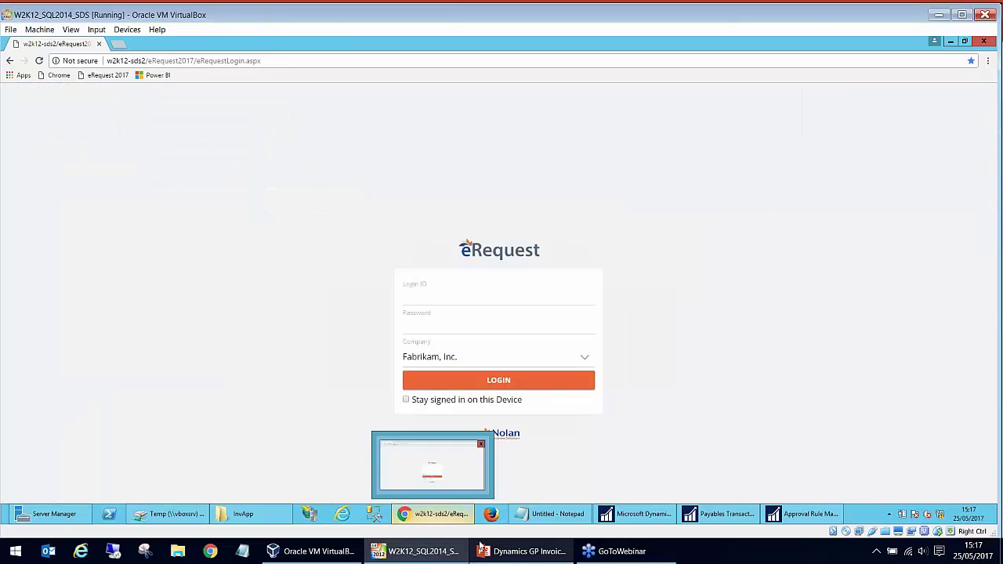
click(484, 544)
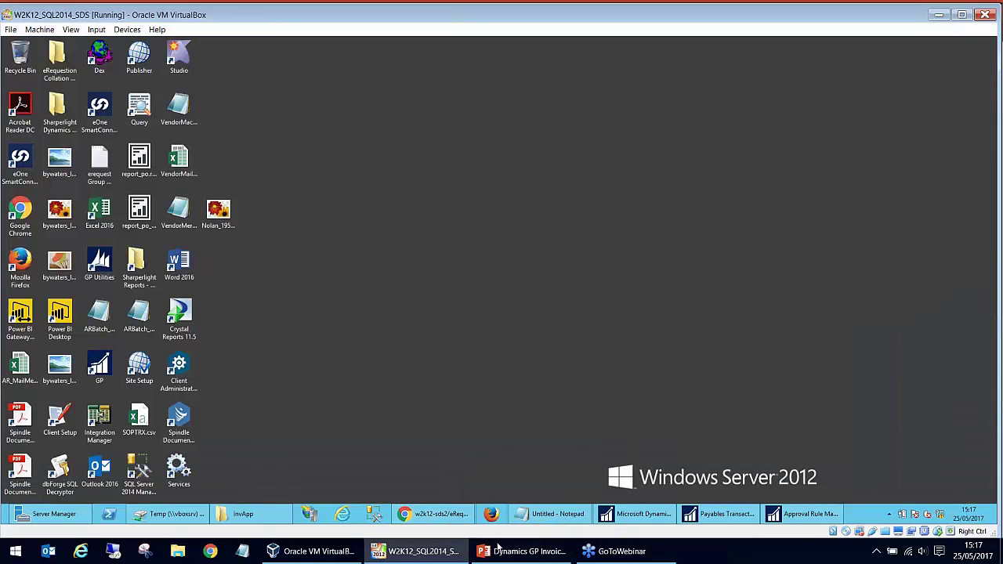
- Minimise the VM and open the saved approval notification email from the desktop
click(448, 552)
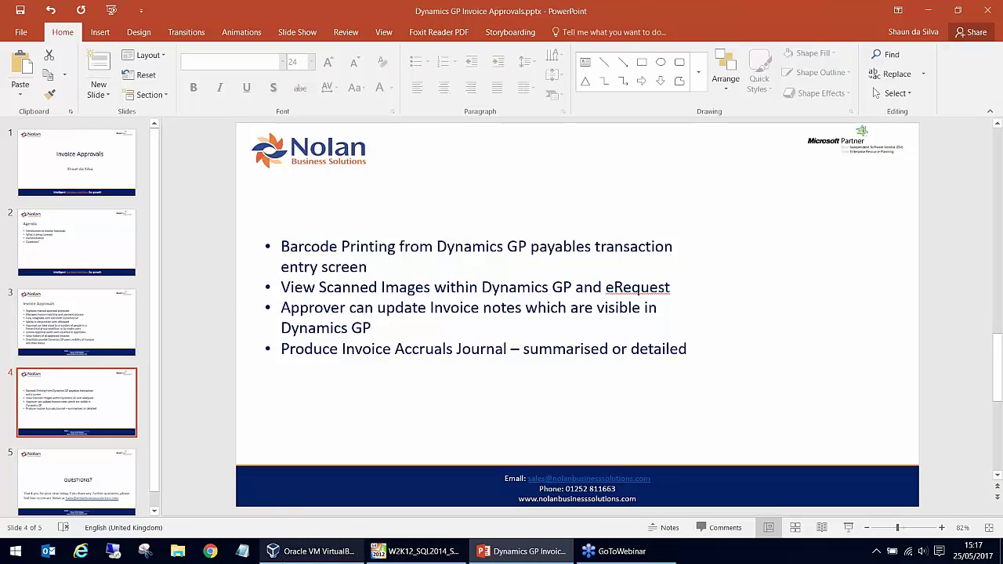
key(super+d)
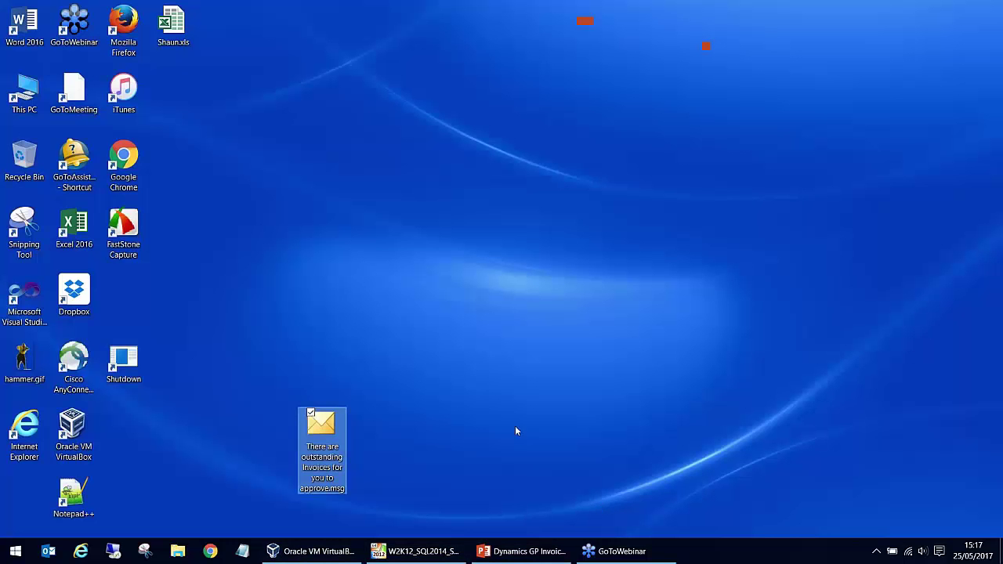
double_click(329, 446)
- Highlight invoice numbers 487 and 488 awaiting approval in the email, then return to the VM
drag(35, 209, 5, 211)
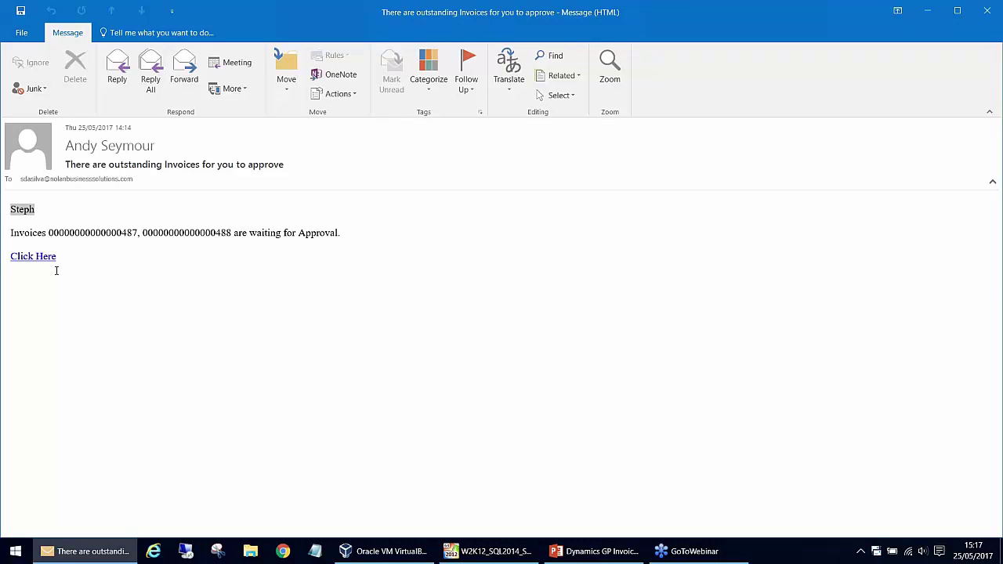
drag(11, 233, 124, 228)
click(84, 240)
drag(191, 233, 228, 238)
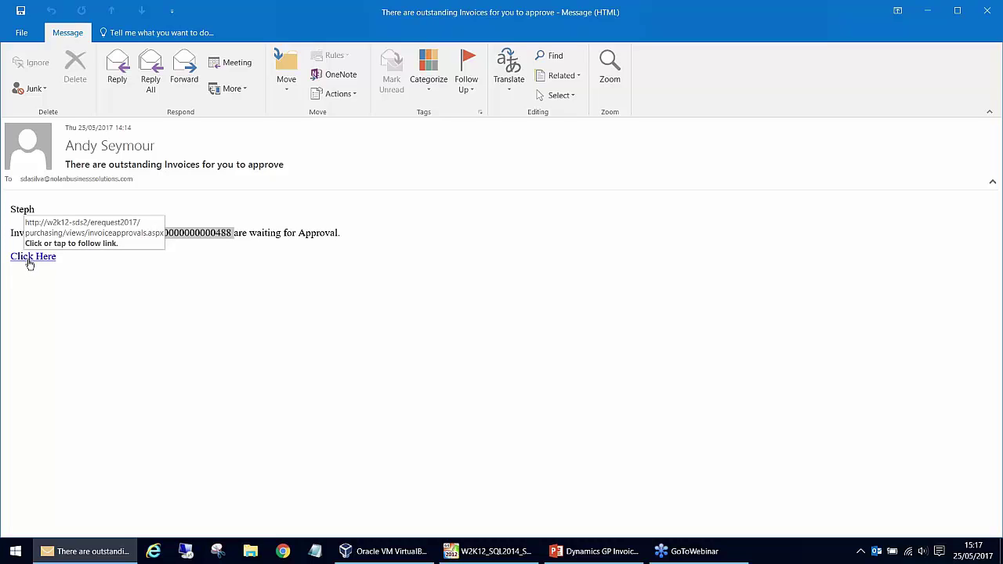
click(488, 551)
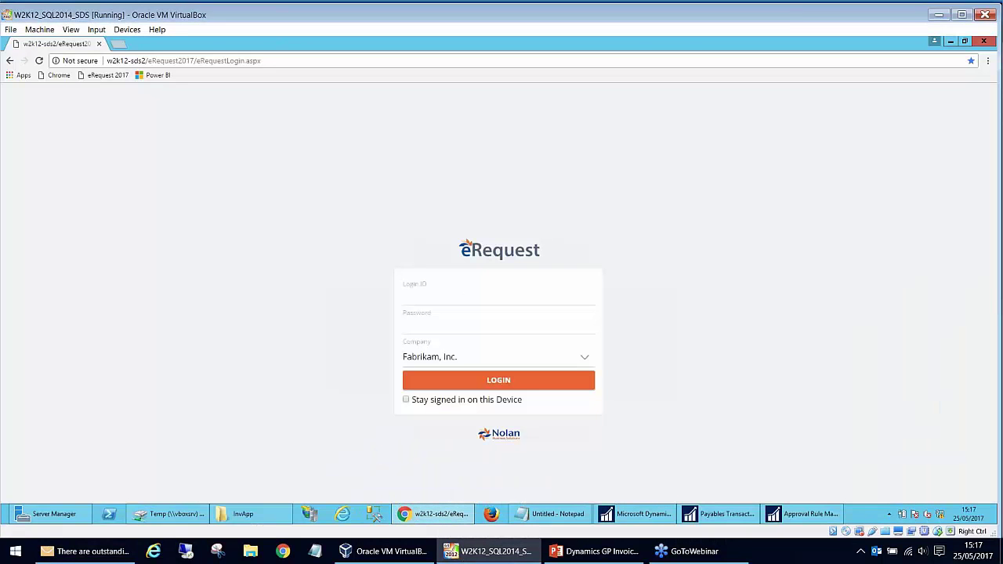
- Sign in to eRequest with the second approver's login ID and password
click(452, 299)
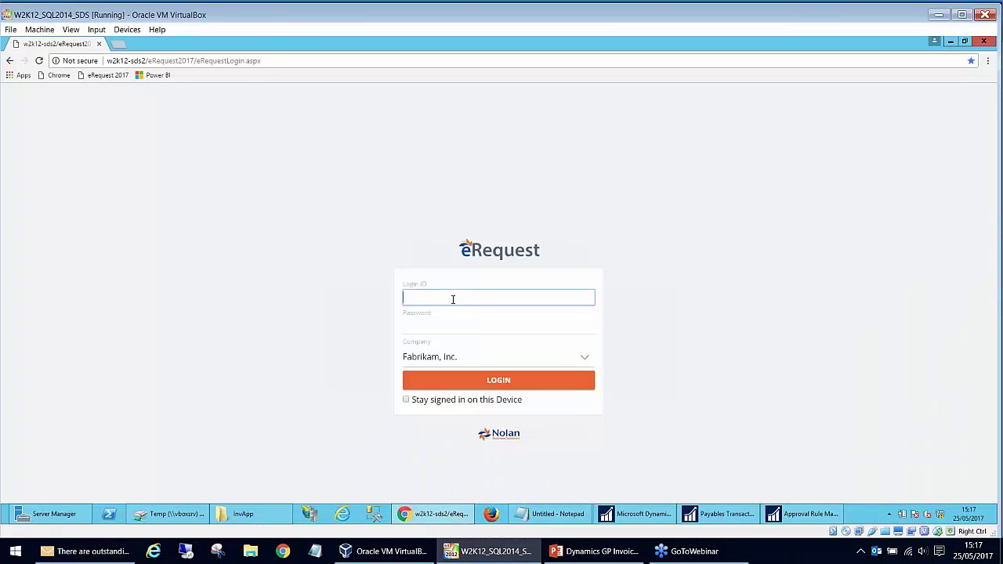
text(steph)
key(Down)
key(Tab)
text(pass@word1)
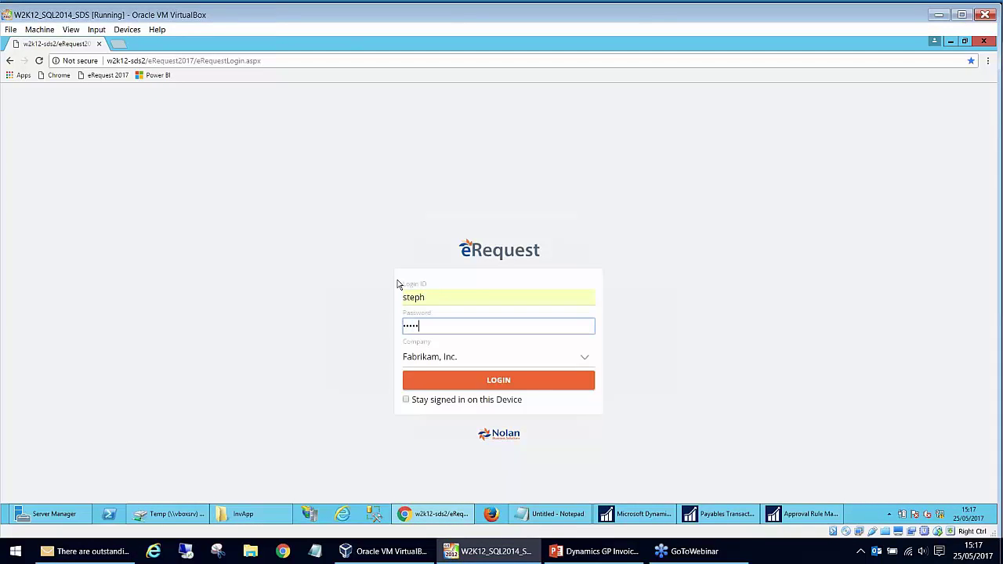
key(Return)
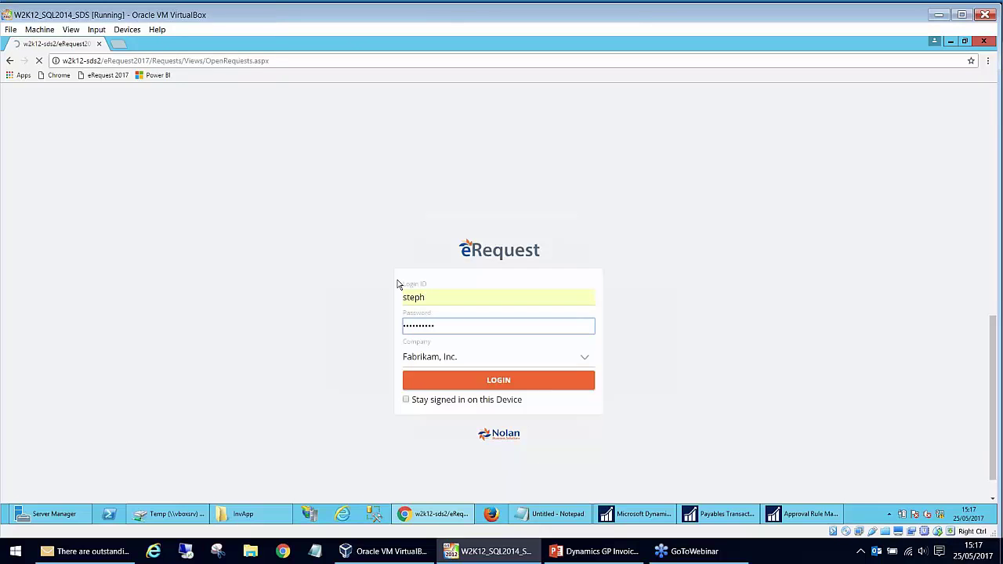
- Open Invoice Approvals and view the scanned image of invoice 487 before closing it
click(101, 444)
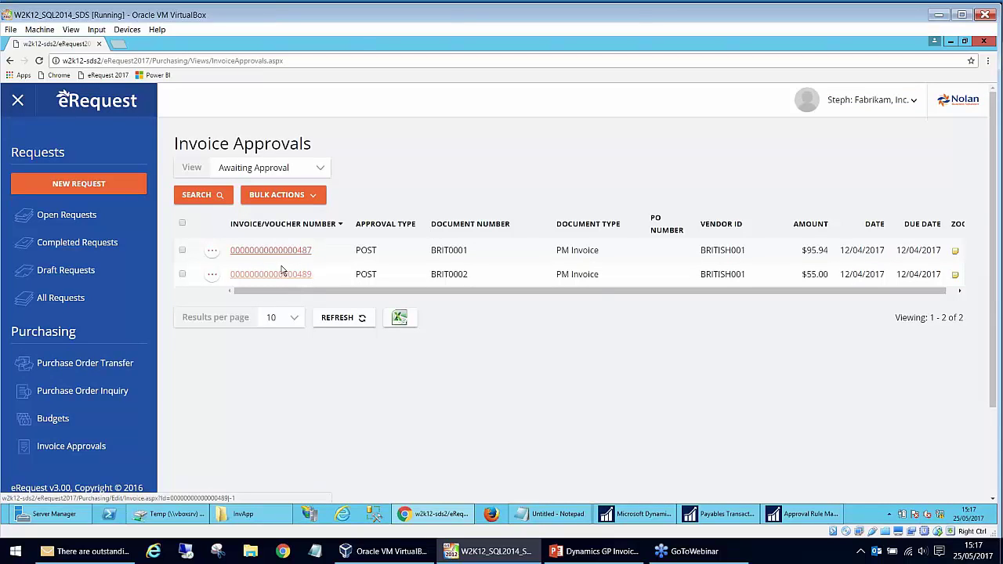
drag(595, 291, 815, 308)
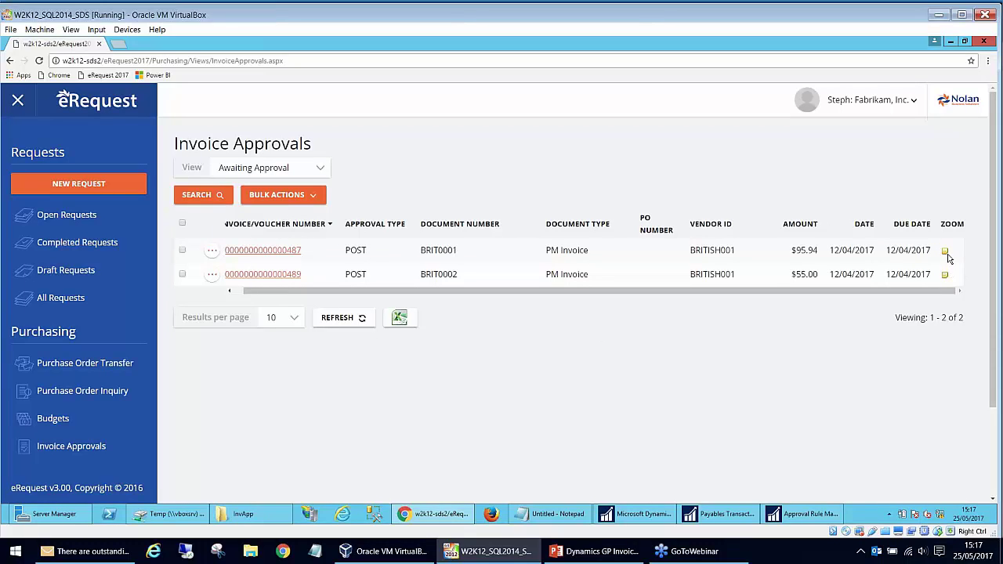
click(947, 254)
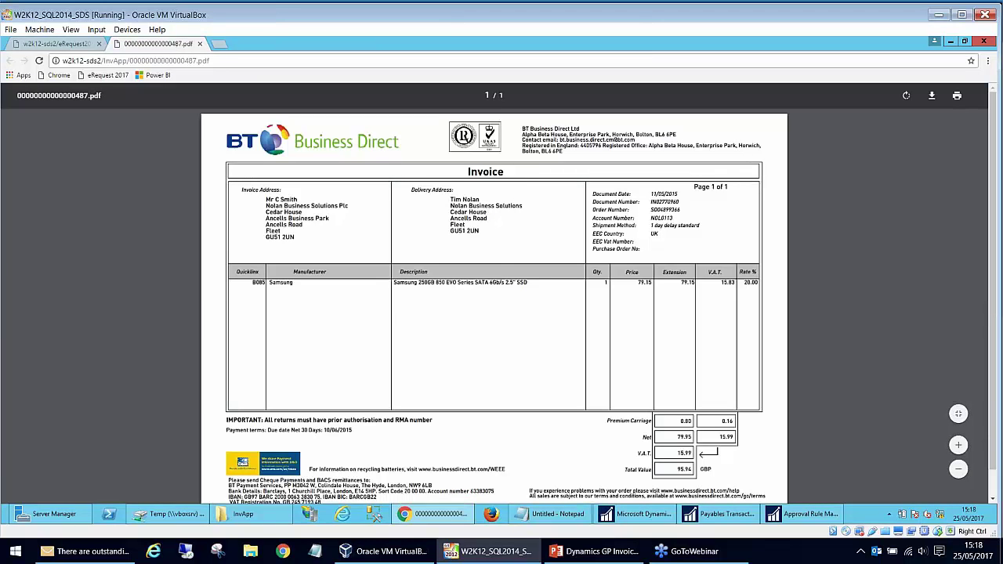
click(200, 44)
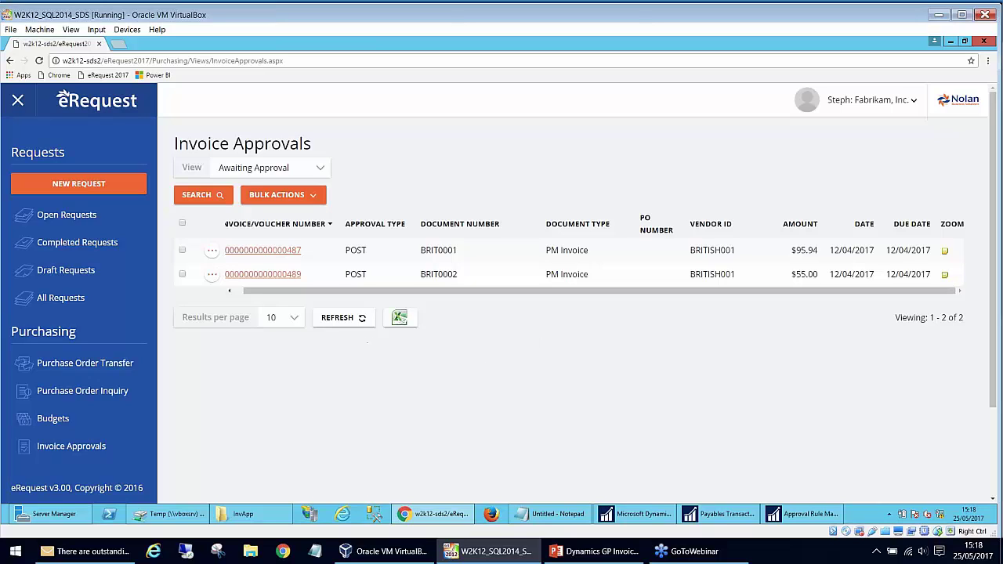
click(283, 275)
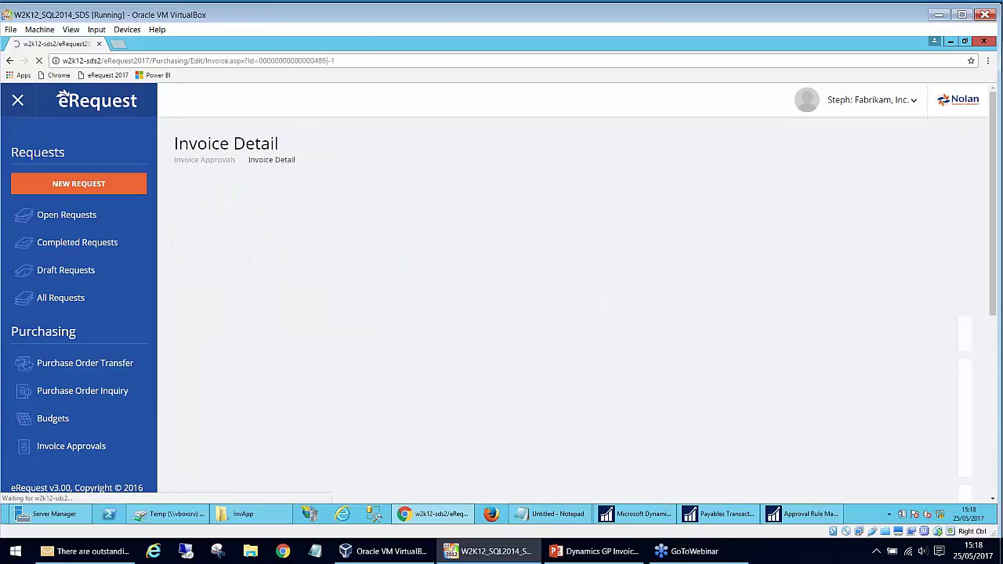
scroll(348, 328, down, 2)
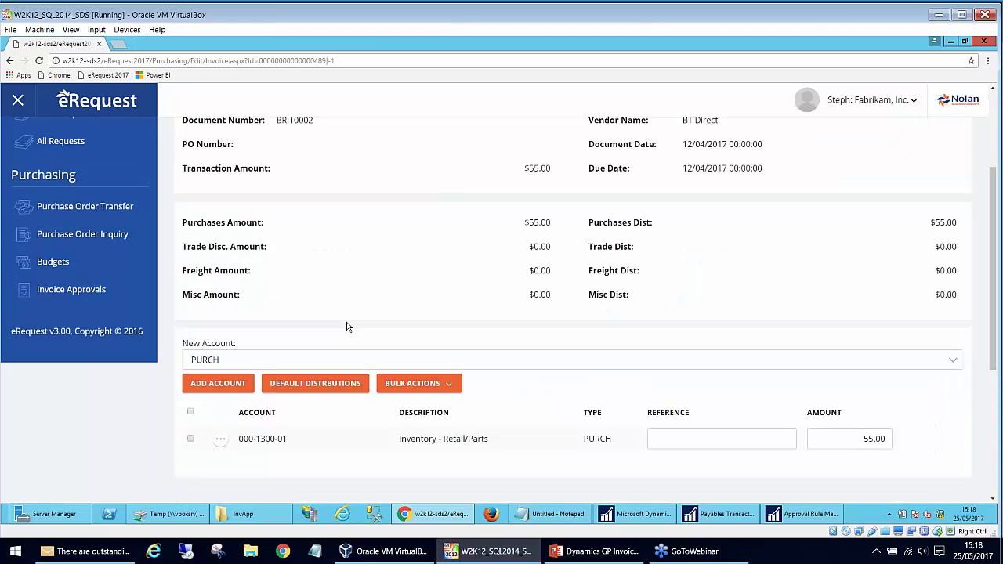
scroll(348, 328, down, 1)
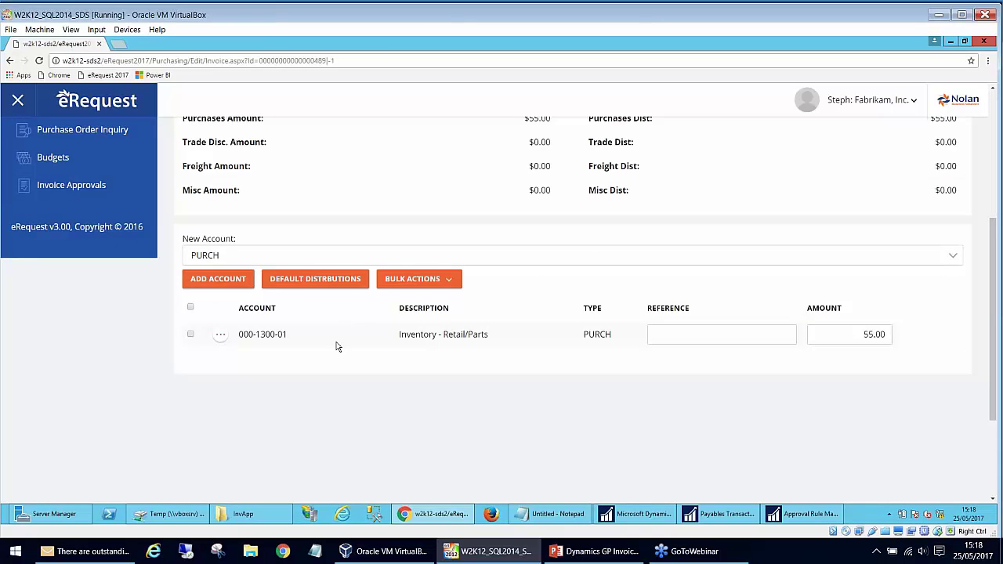
click(688, 335)
scroll(333, 423, up, 2)
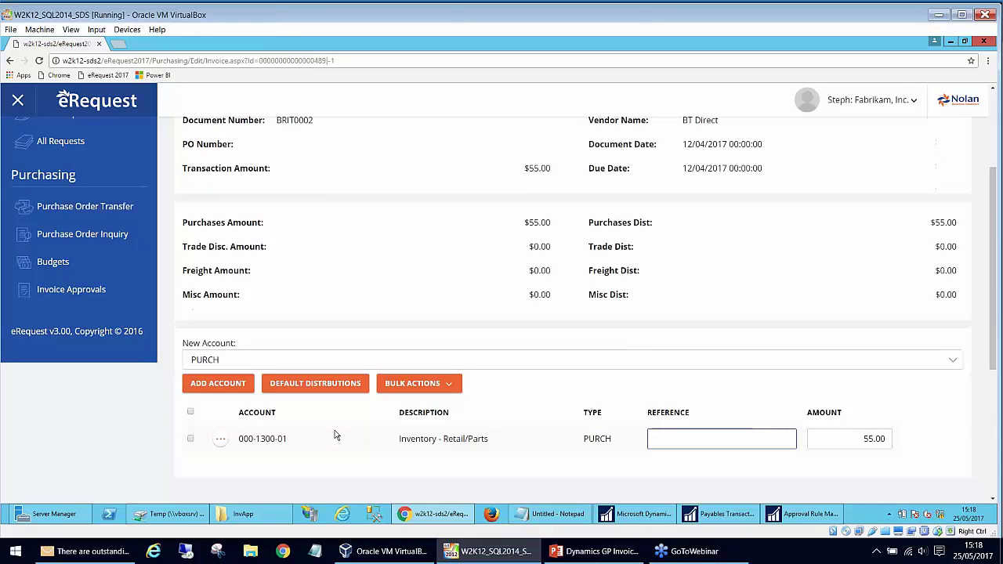
scroll(335, 435, up, 3)
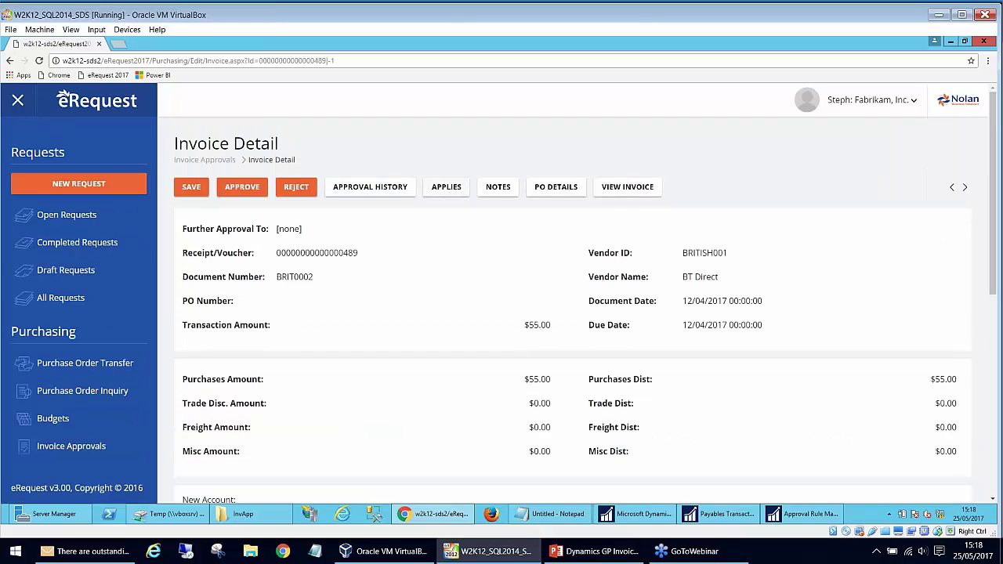
- Confirm invoice 489's PO details list is empty, then go to its notes
click(556, 188)
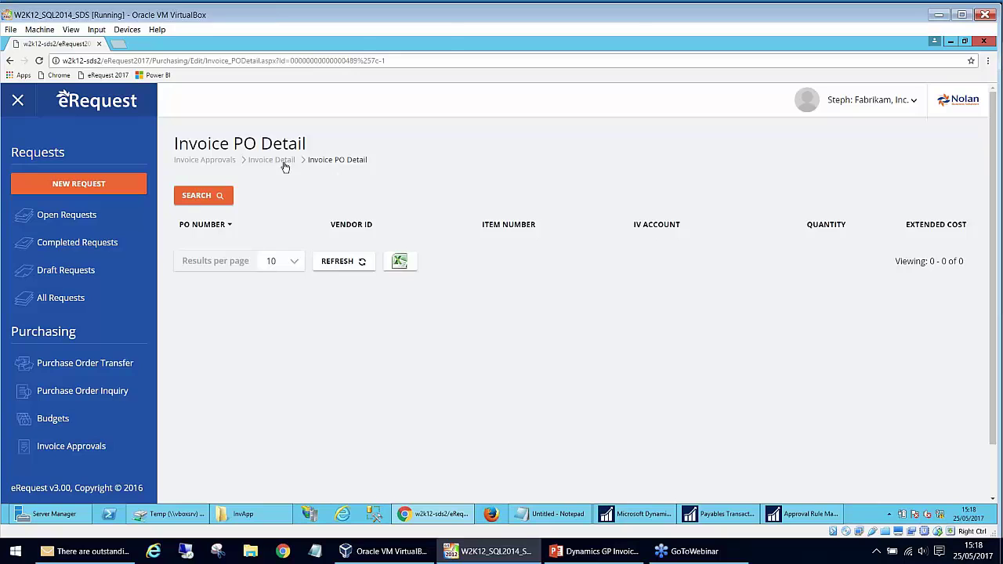
click(282, 162)
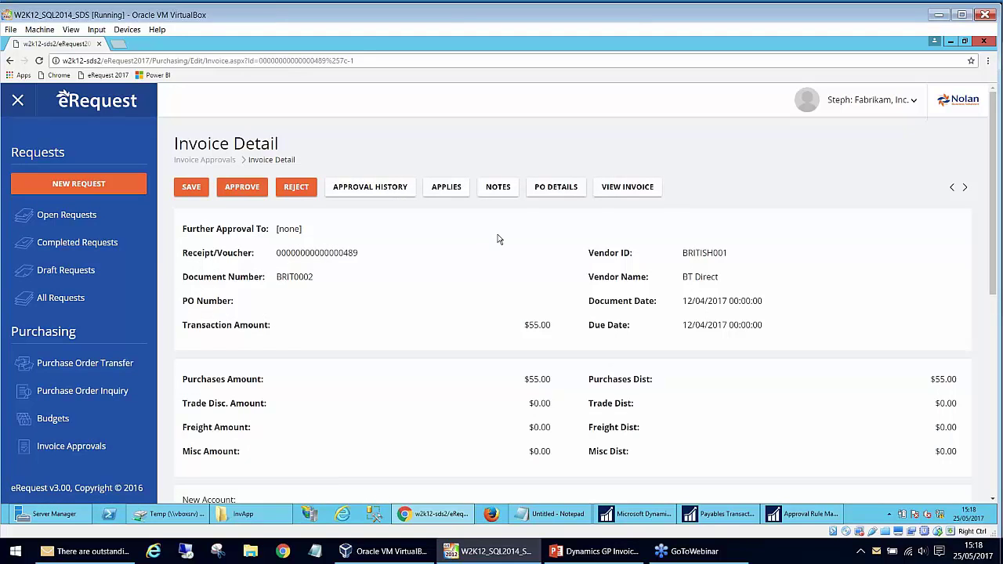
click(555, 187)
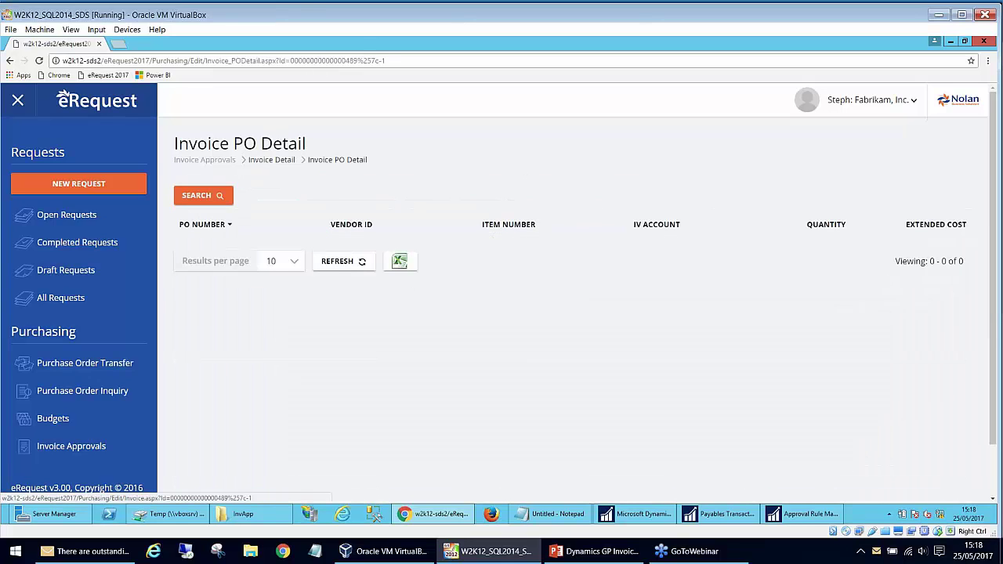
click(271, 160)
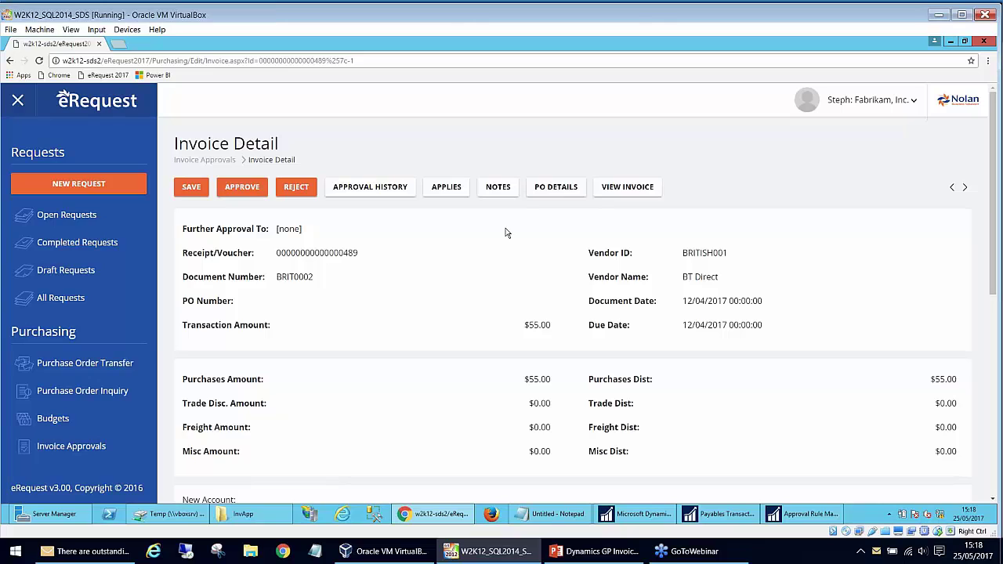
click(500, 188)
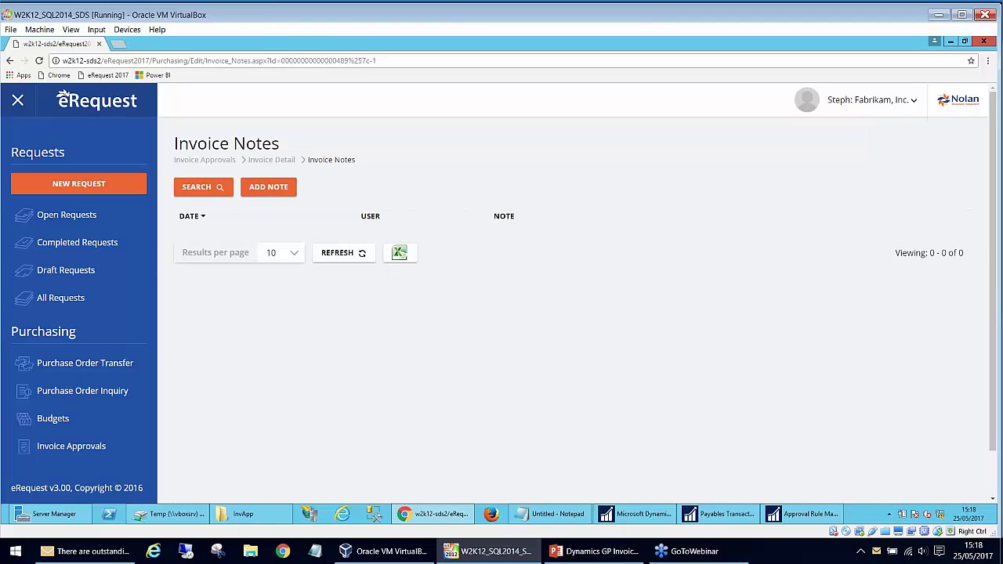
- Add the note 'I am happy with this invoice' to invoice 489
click(269, 193)
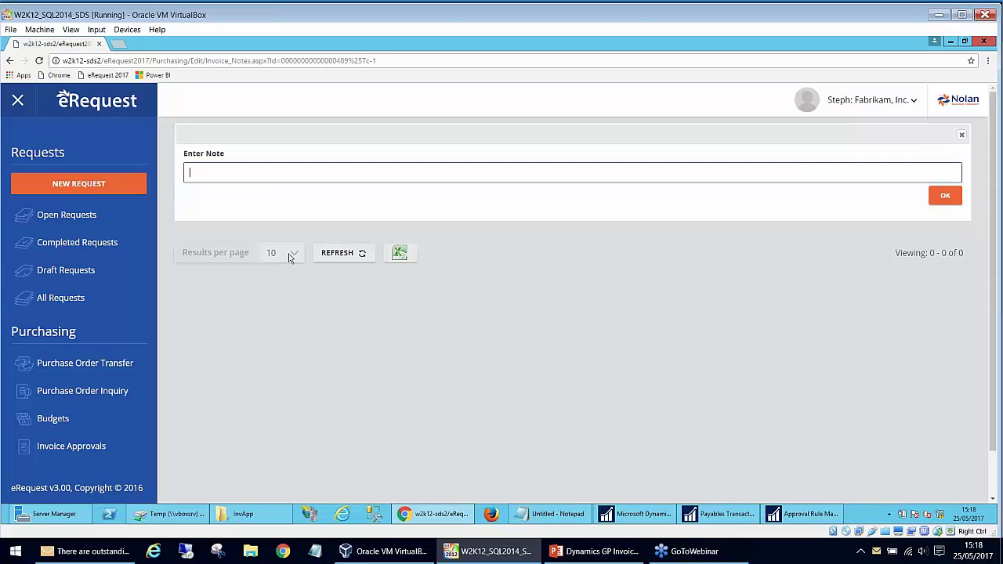
text(So)
key(BackSpace)
text(I am happy with this invoice)
click(944, 197)
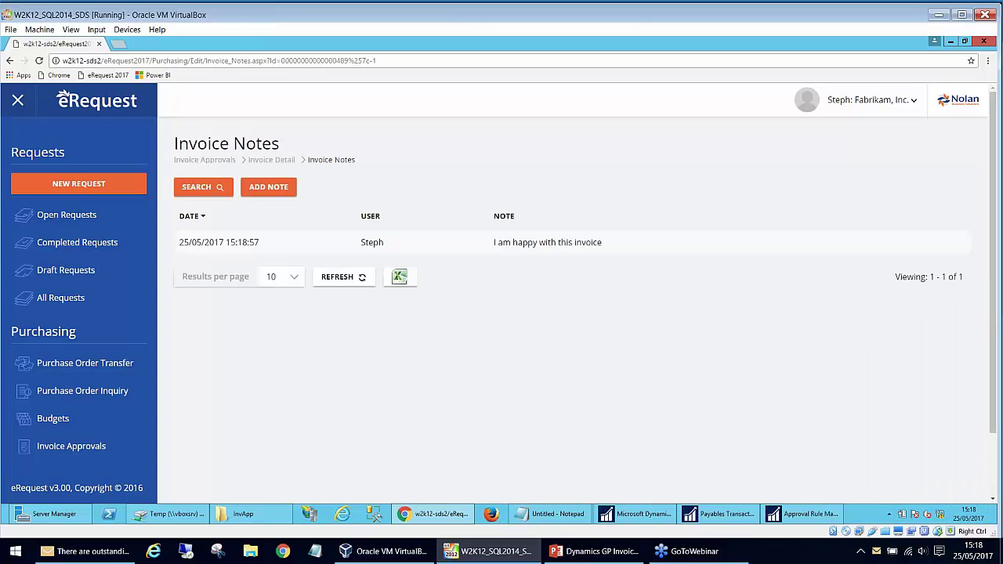
- Approve invoice 489 from its detail page without an approval note
click(282, 161)
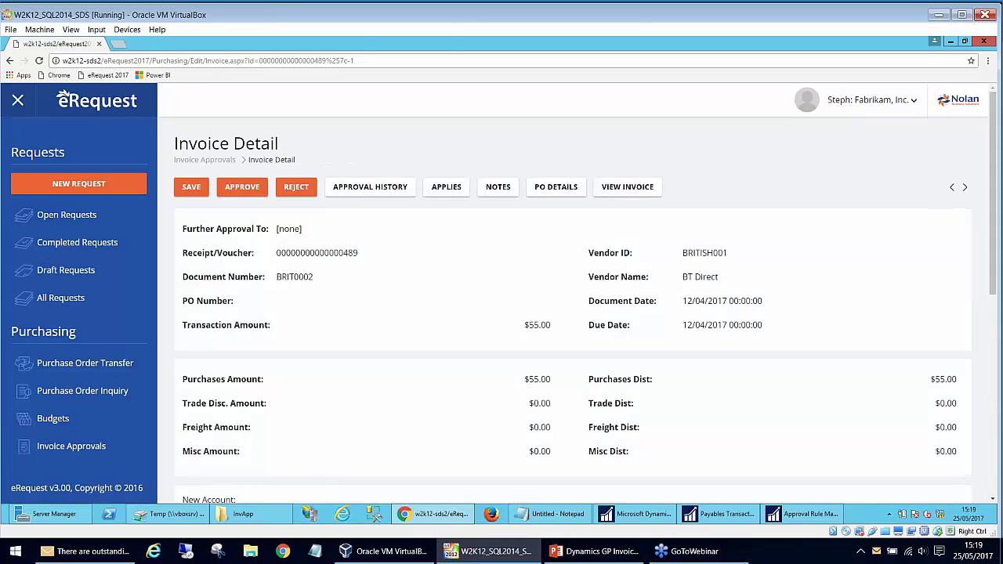
click(243, 190)
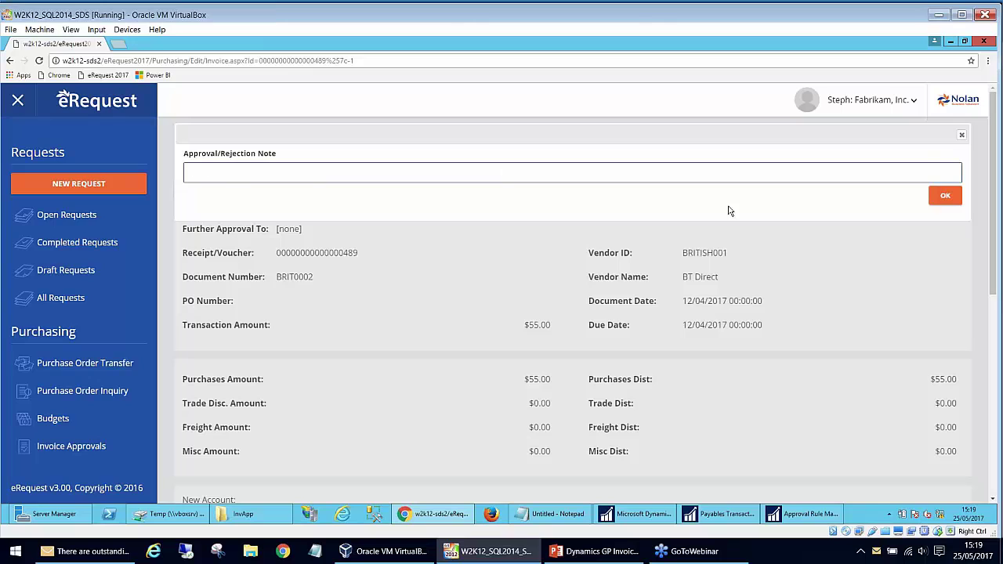
click(945, 196)
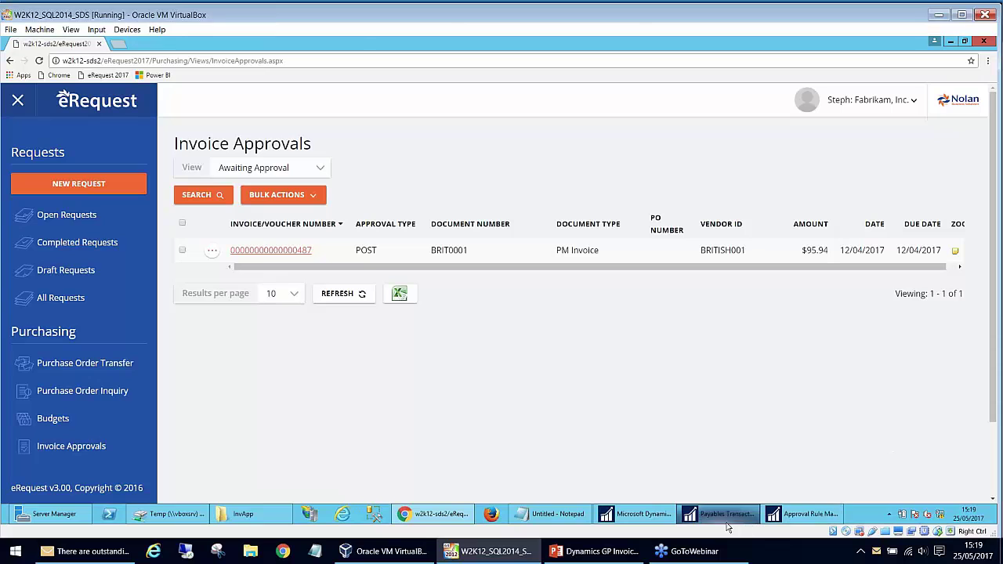
- Load voucher 489 in Payables Transaction Entry and review its approval note
click(725, 517)
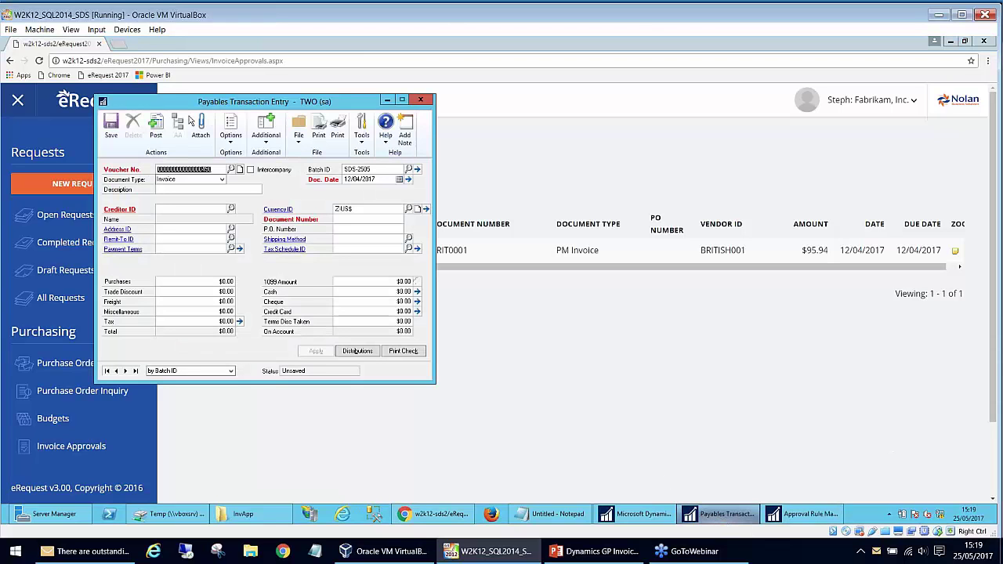
key(End)
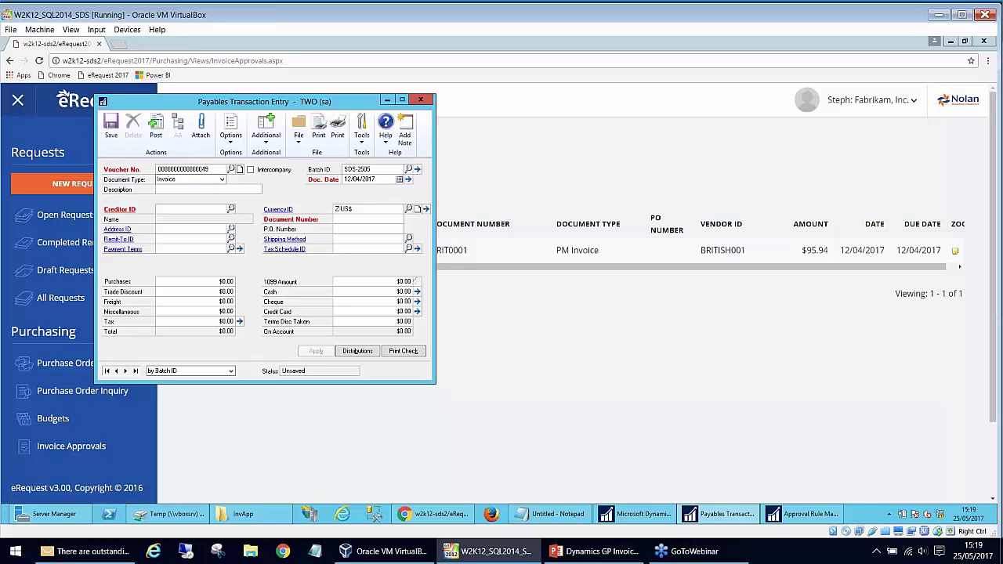
text(89)
key(Tab)
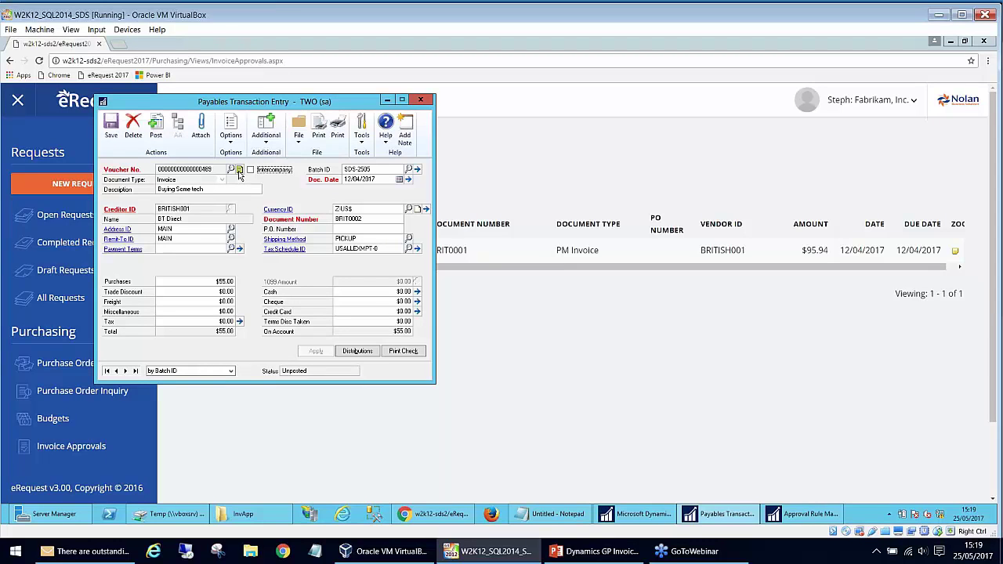
click(239, 170)
drag(228, 166, 119, 157)
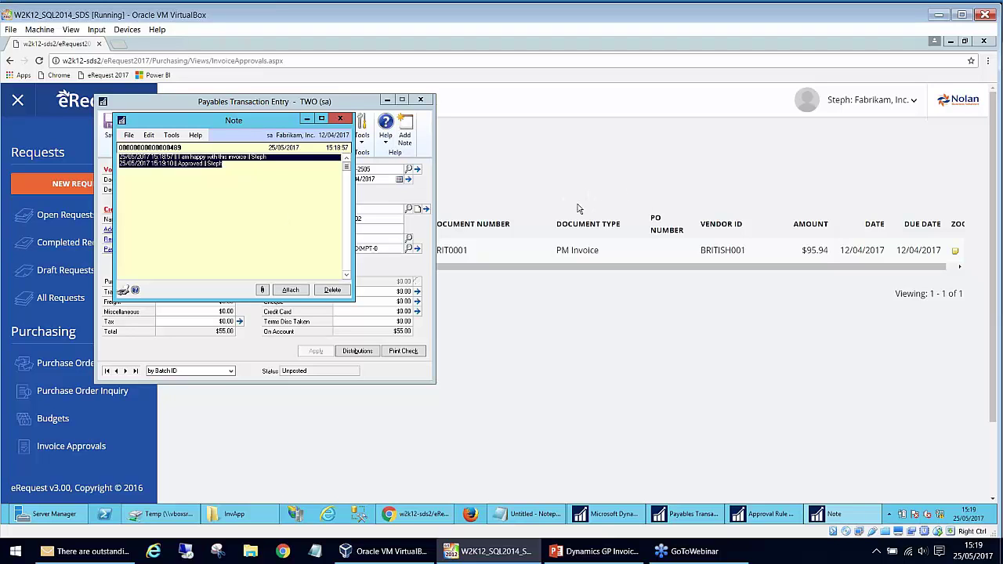
click(340, 119)
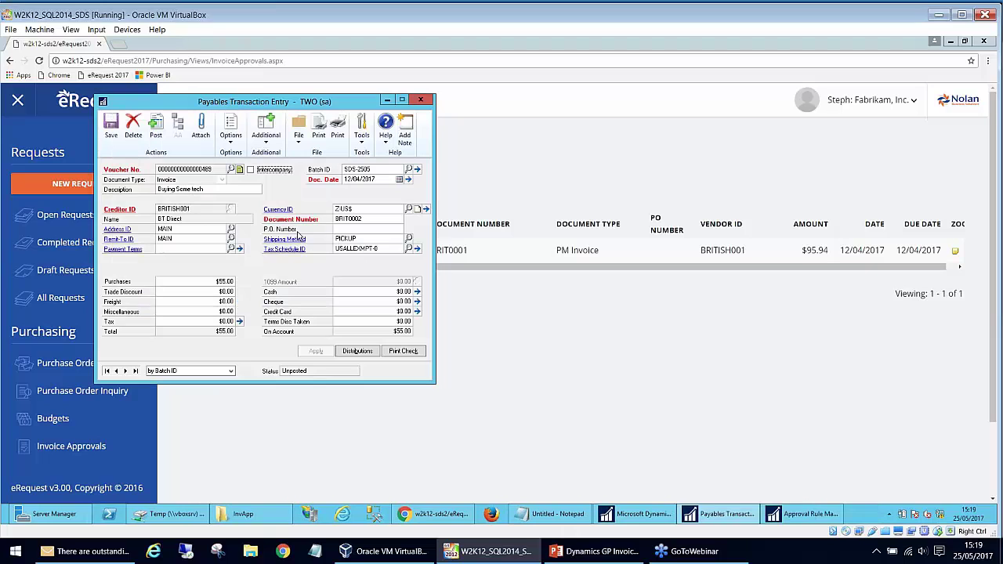
- Check voucher 489's eRequest Approval status shows Approved, then return to the browser
click(275, 138)
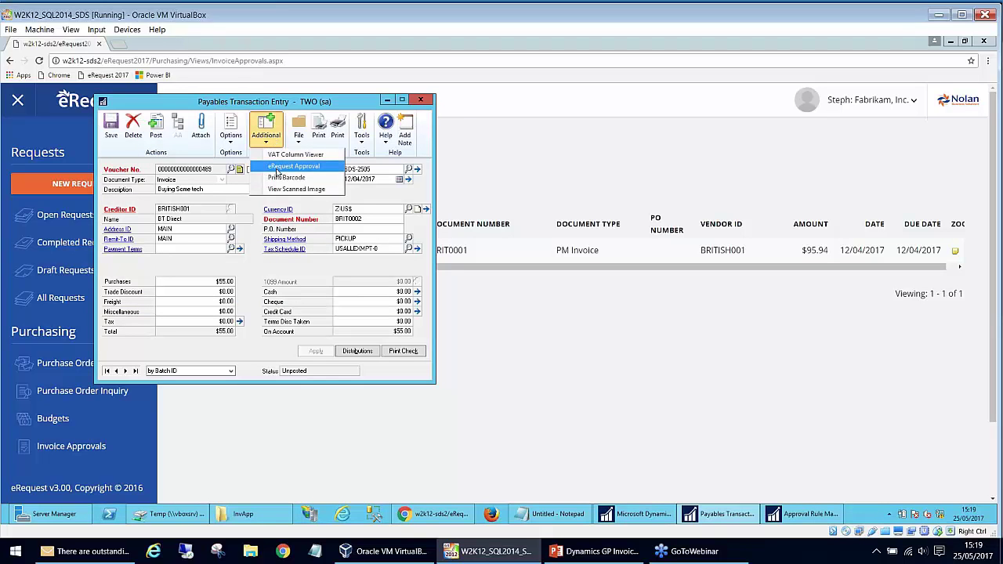
click(294, 166)
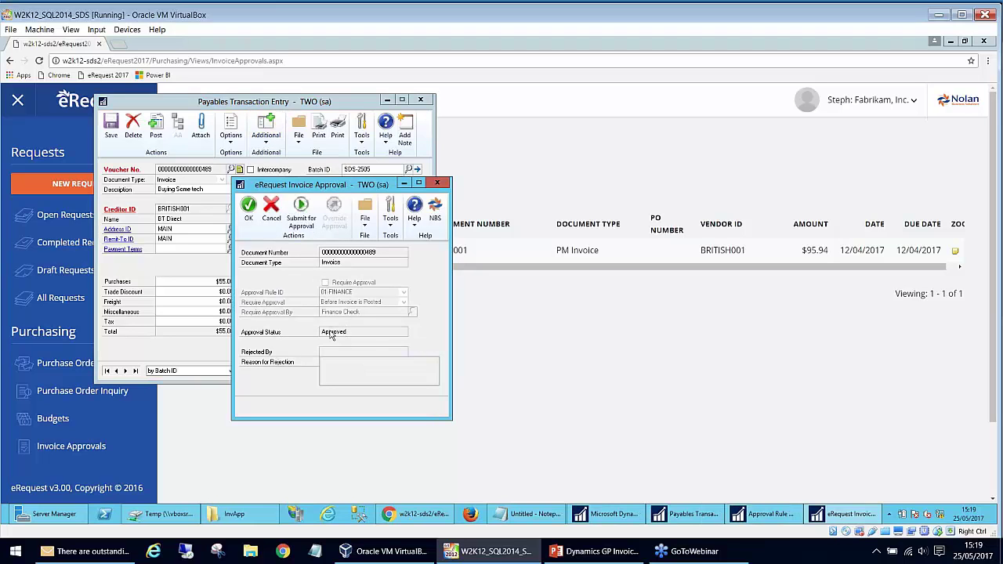
click(436, 184)
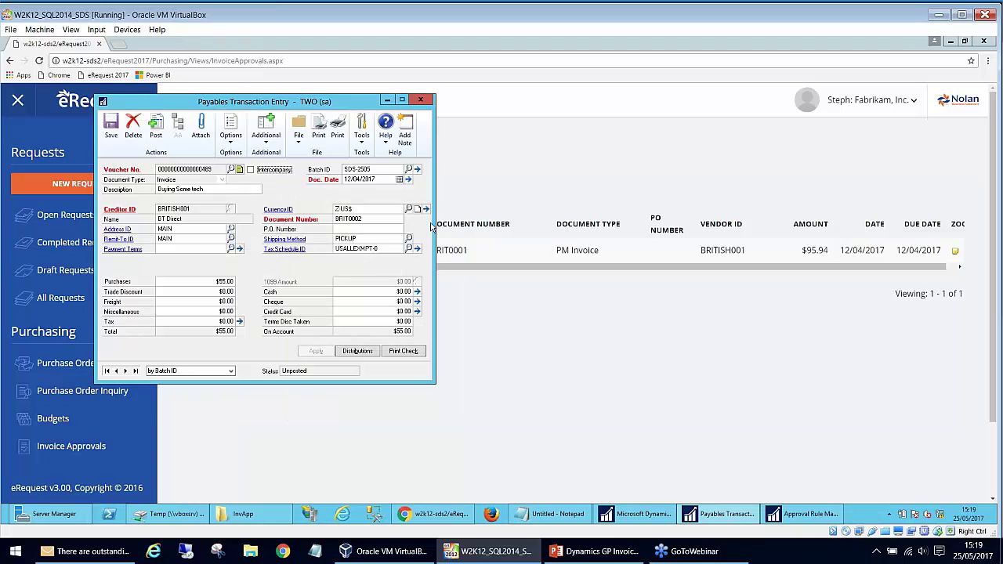
click(439, 229)
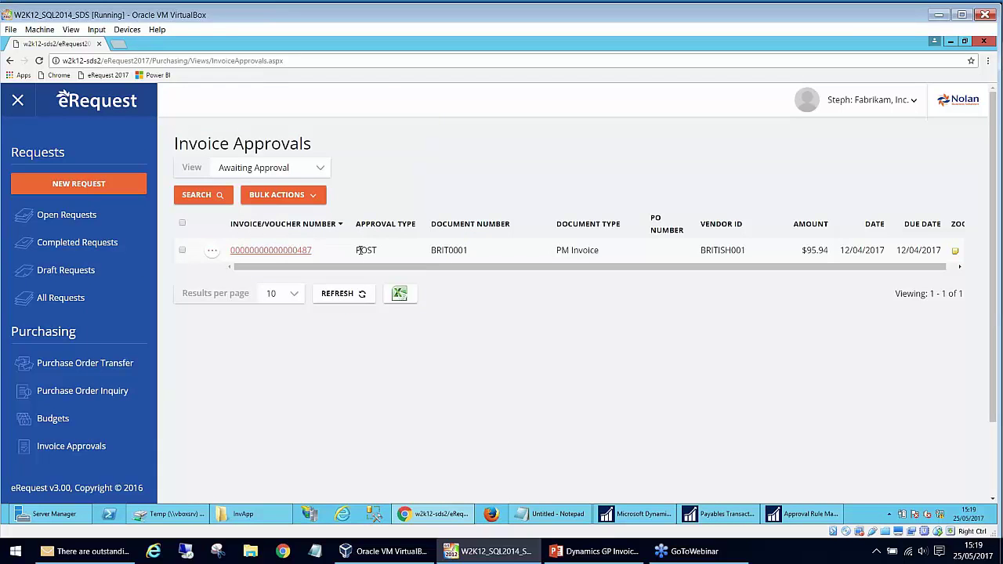
- Log out of eRequest and sign in with another administrator's login ID and password
scroll(207, 369, down, 1)
scroll(208, 370, up, 1)
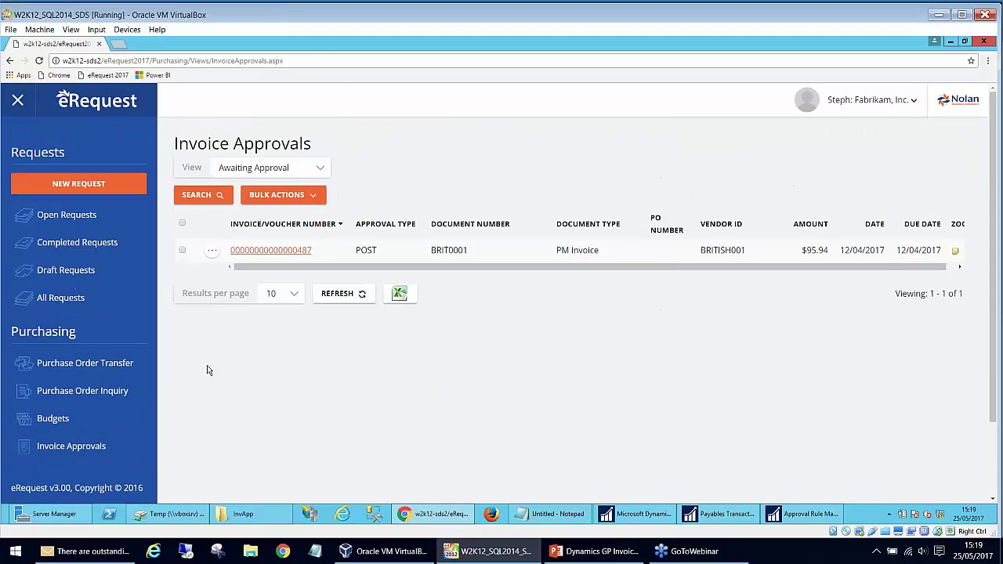
click(912, 100)
click(862, 160)
click(493, 298)
text(shaun)
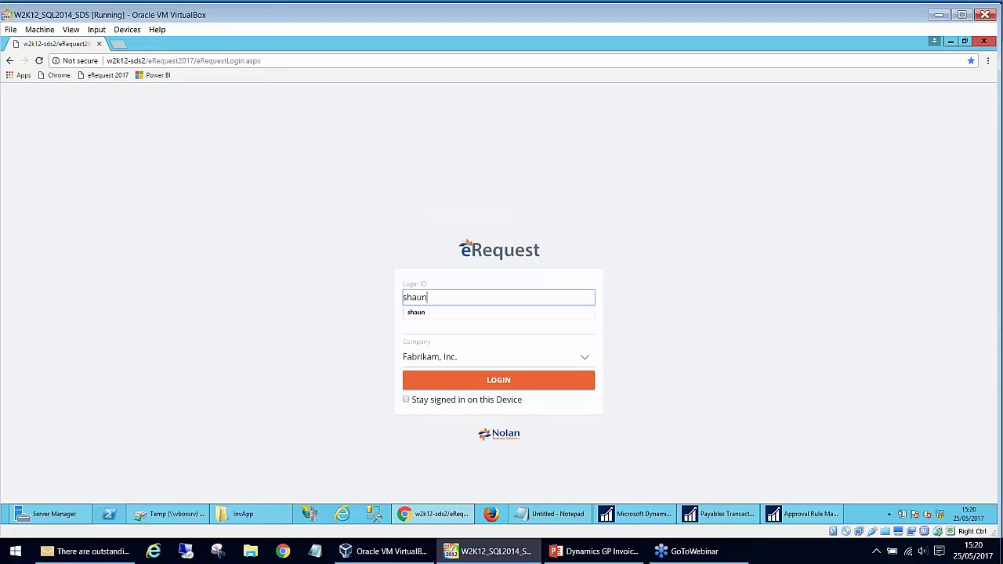
key(Down)
key(Tab)
text(•••••)
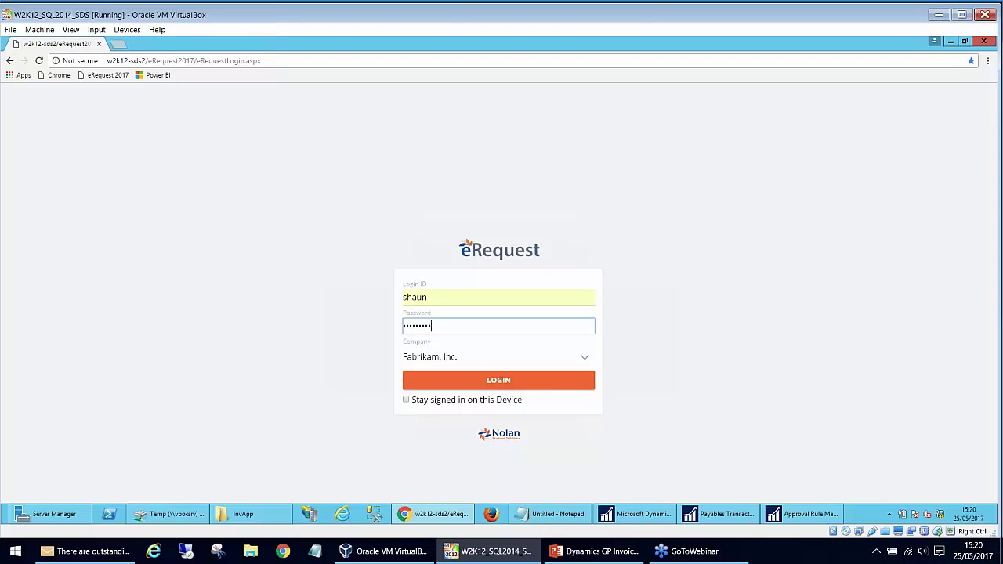
text(•••••)
key(Return)
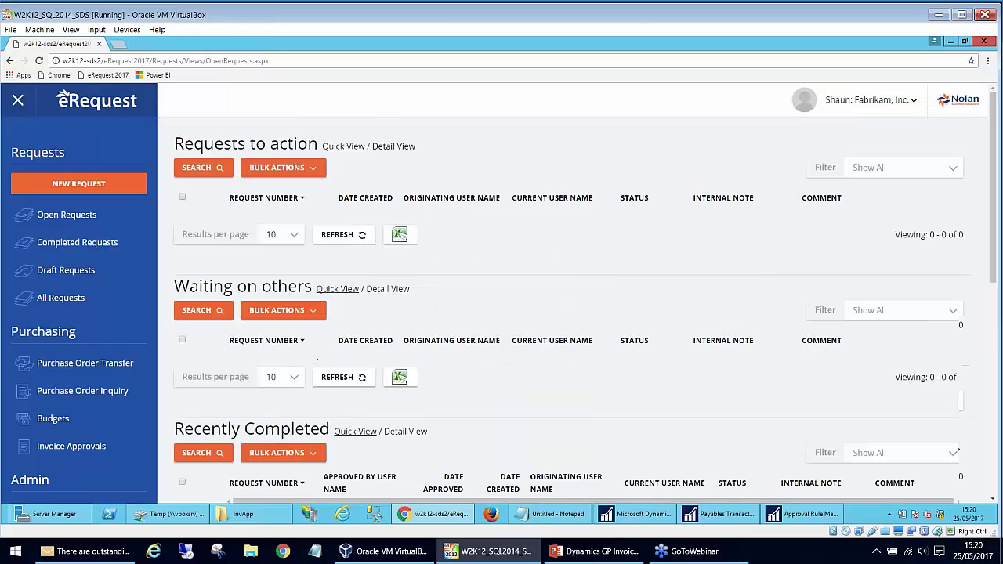
- Open the Finance Check group under Admin > Groups and select its 2500.00 approval limit
scroll(502, 297, down, 2)
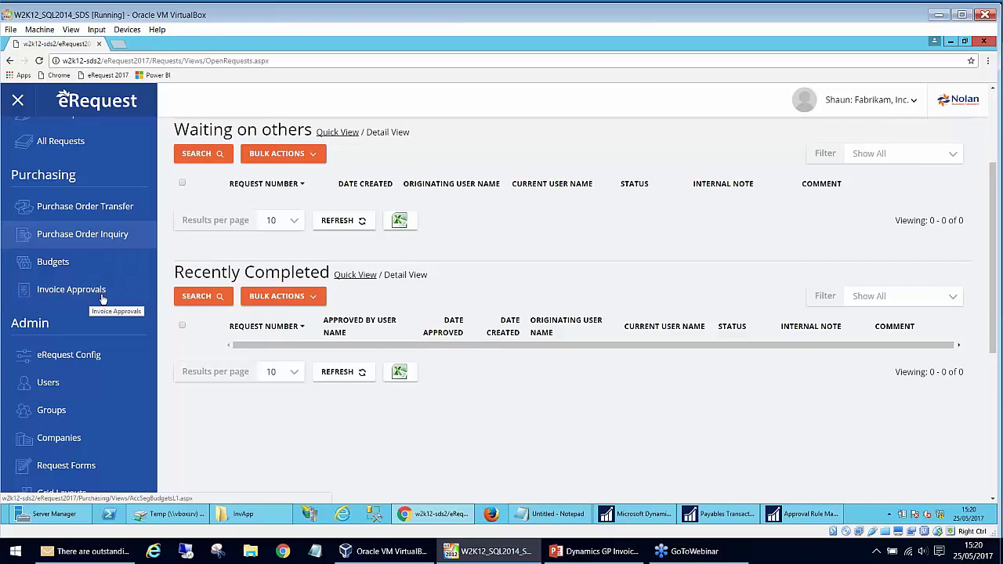
scroll(102, 308, down, 3)
click(52, 241)
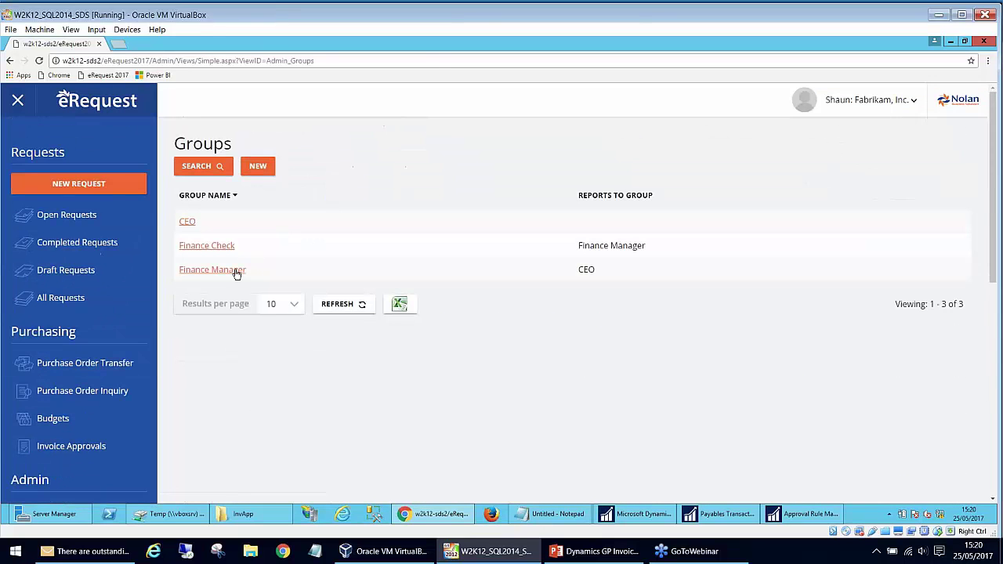
click(207, 245)
scroll(297, 300, down, 6)
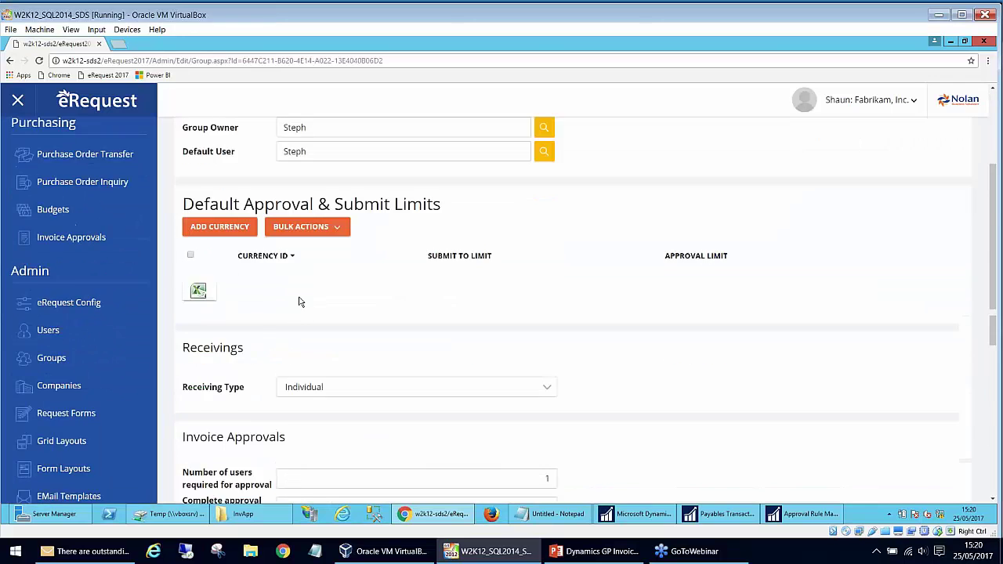
scroll(517, 305, down, 2)
drag(518, 246, 601, 238)
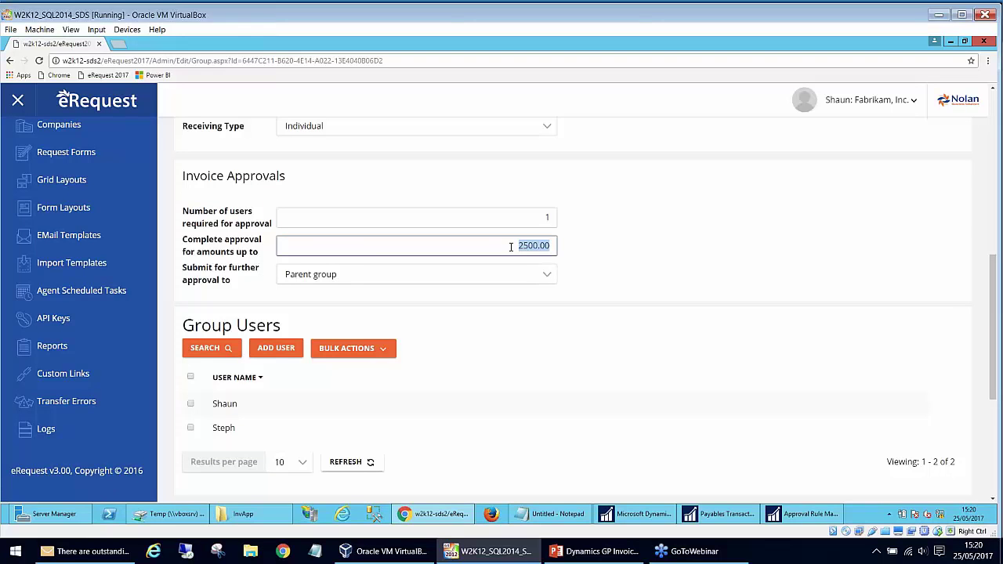
- Recheck the voucher's eRequest approval details, close Payables Transaction Entry, and discard Approval Rule changes
click(803, 518)
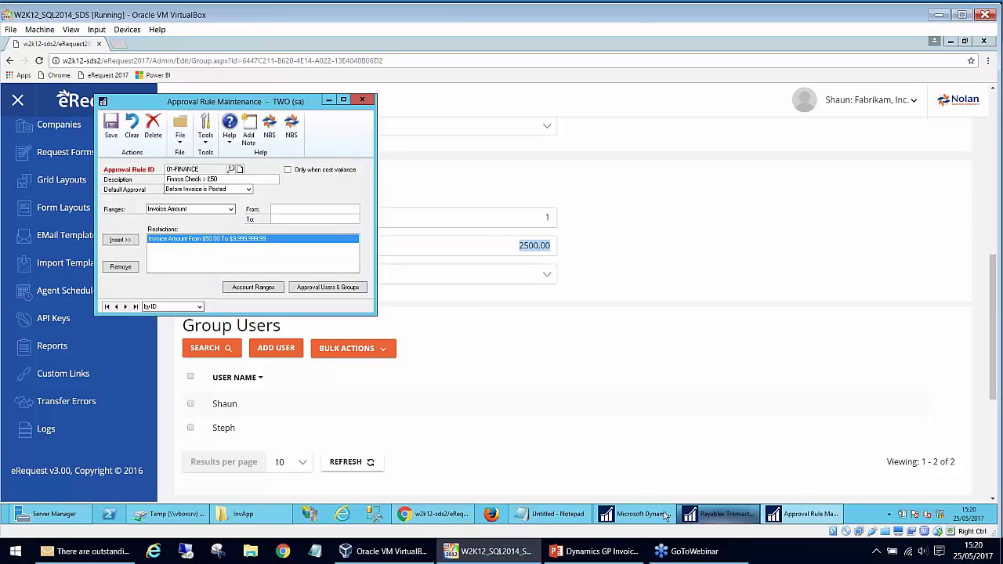
click(665, 516)
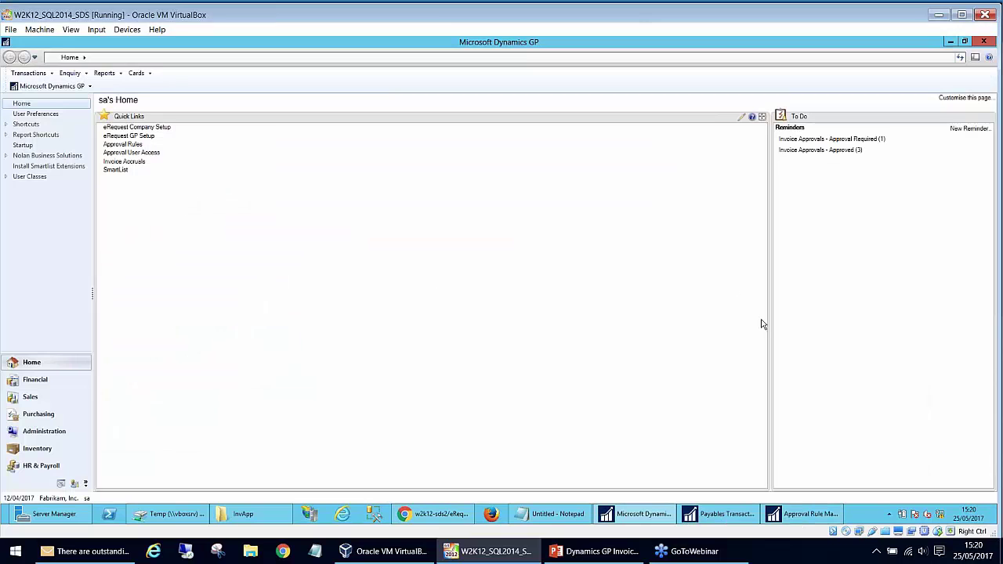
click(808, 514)
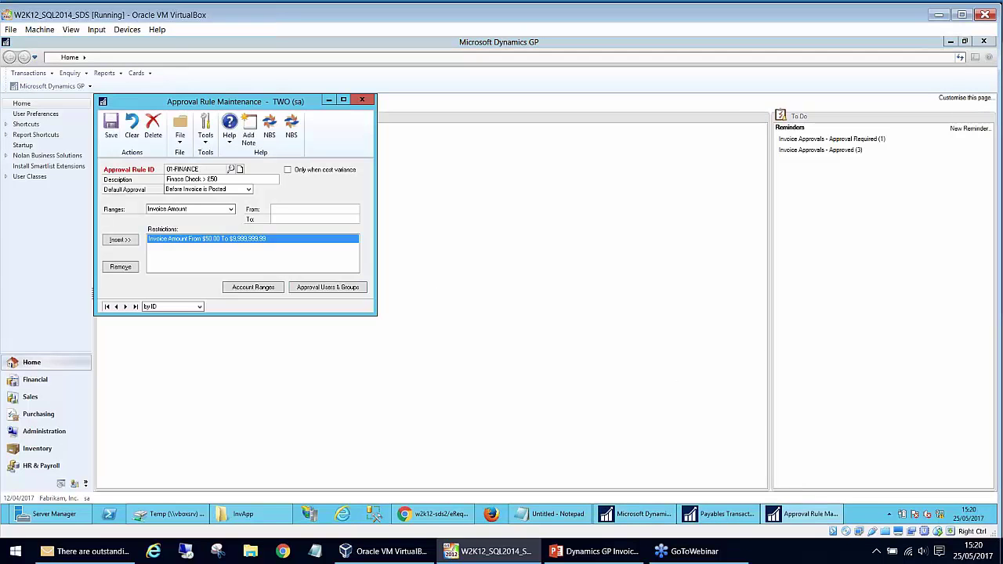
click(721, 515)
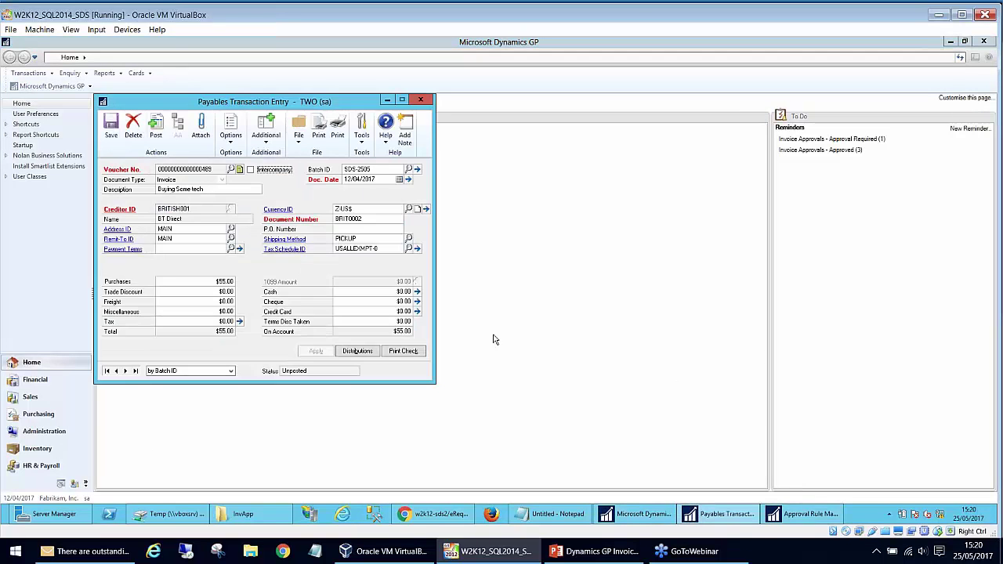
click(269, 145)
click(281, 167)
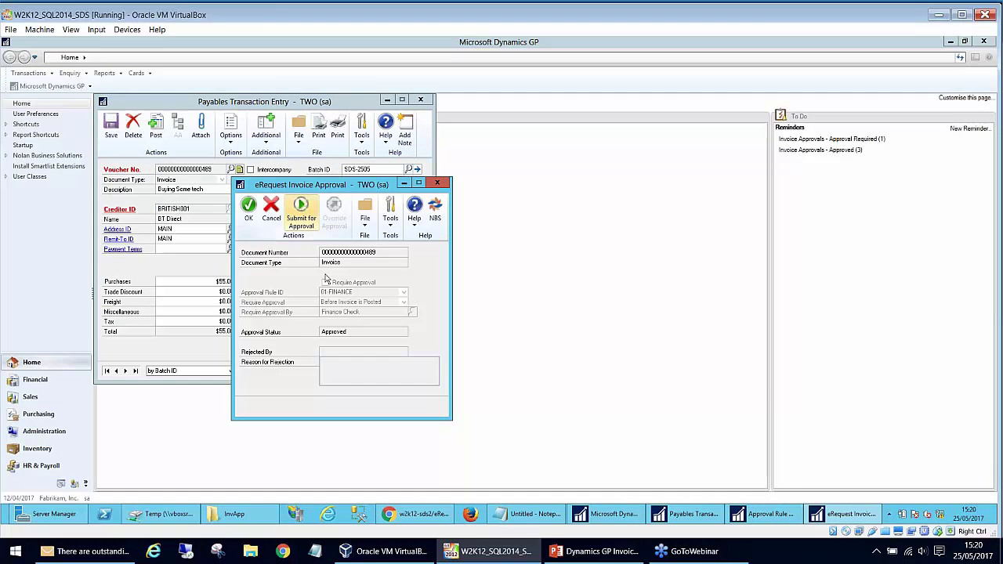
click(437, 183)
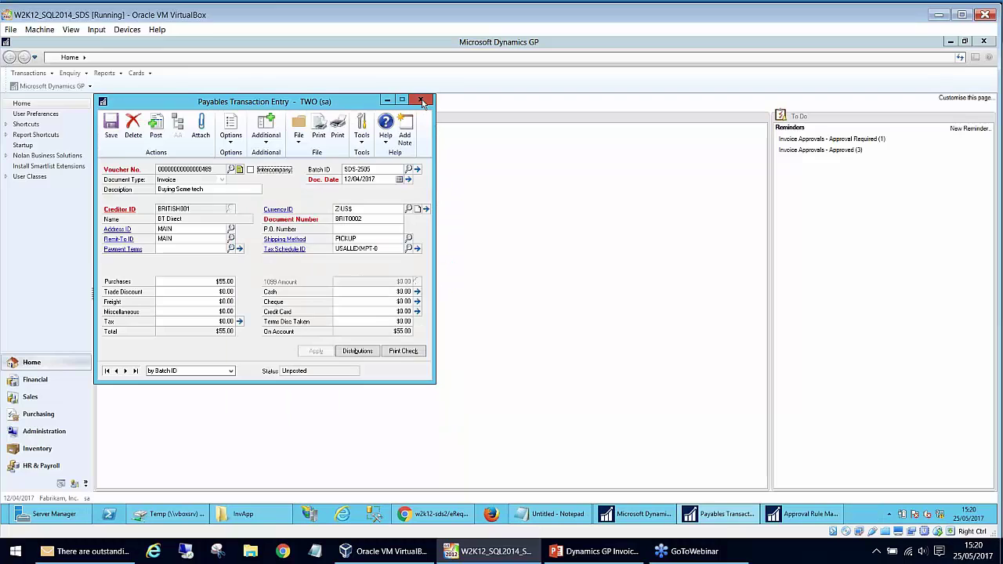
click(421, 99)
click(366, 103)
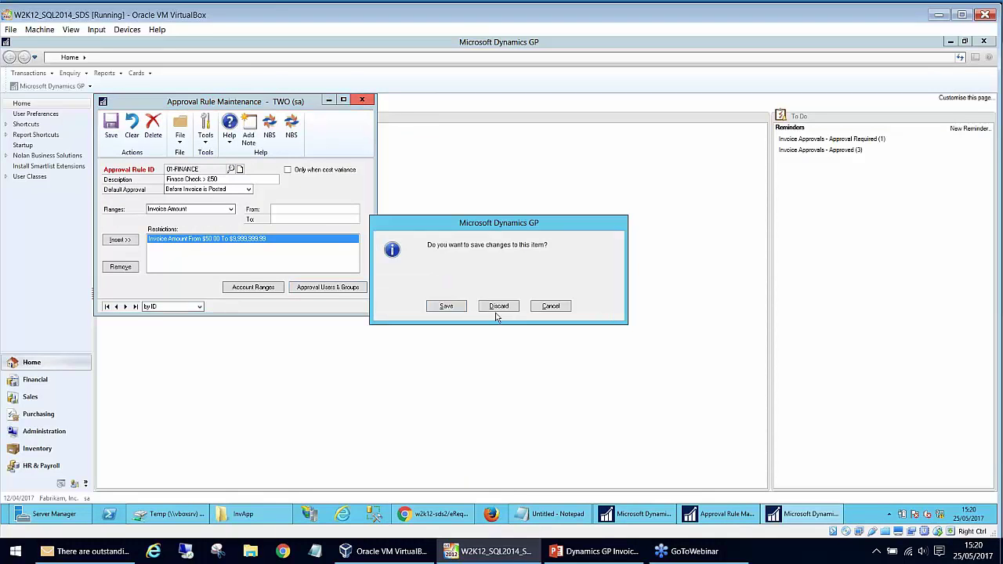
click(497, 308)
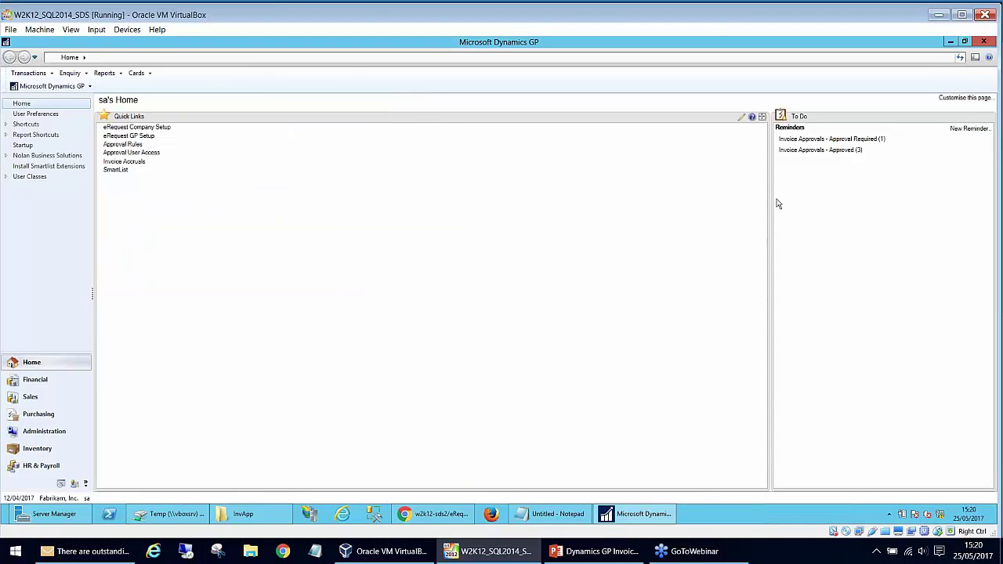
- Review the approved-invoices SmartList, including BRIT0002 for $55.00, then close it
click(812, 154)
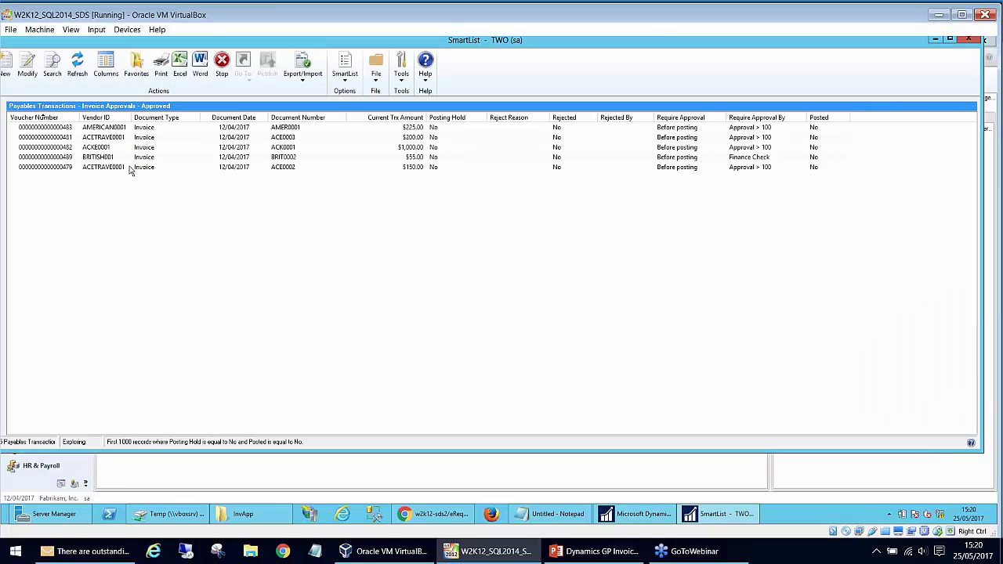
click(107, 161)
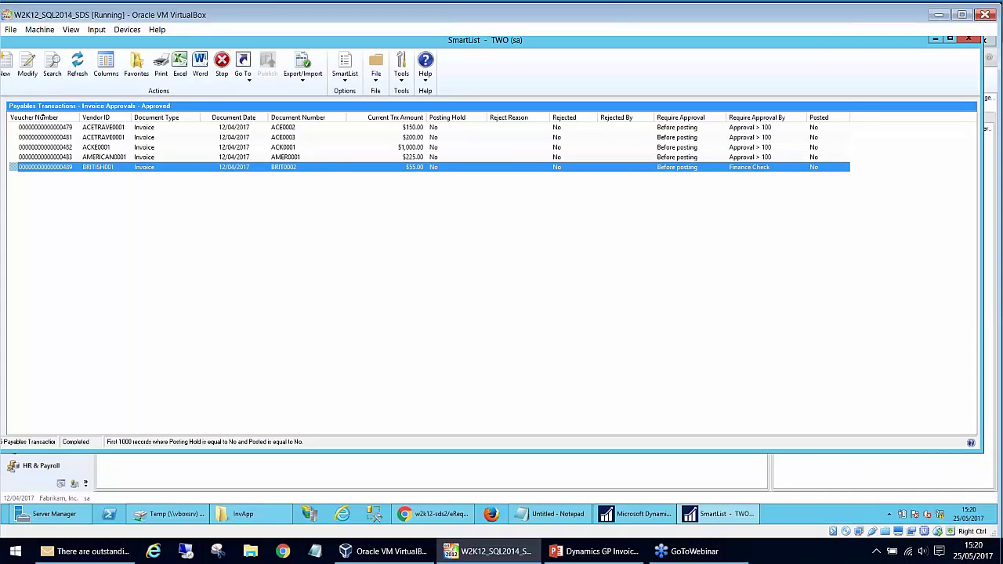
key(Up)
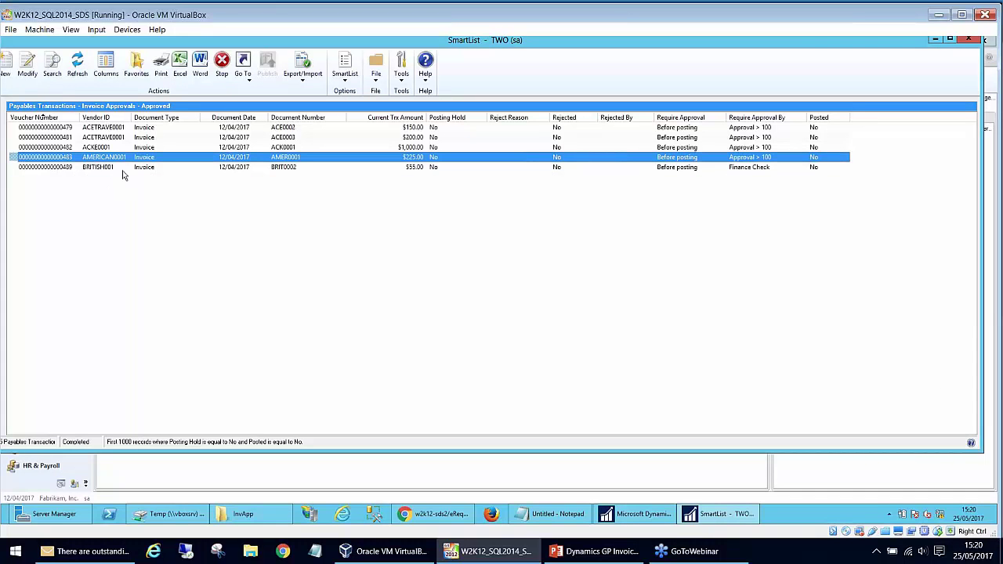
click(119, 166)
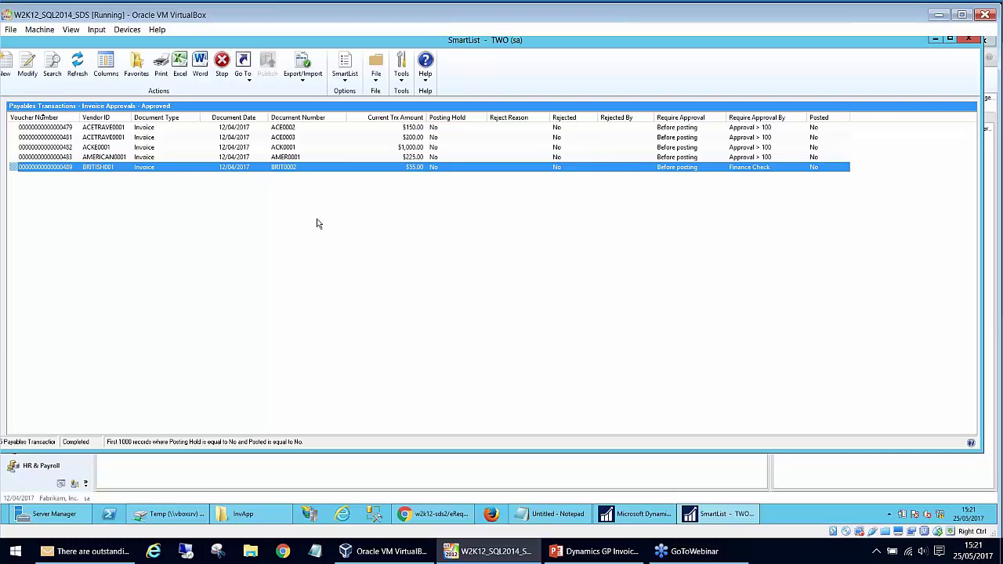
click(972, 42)
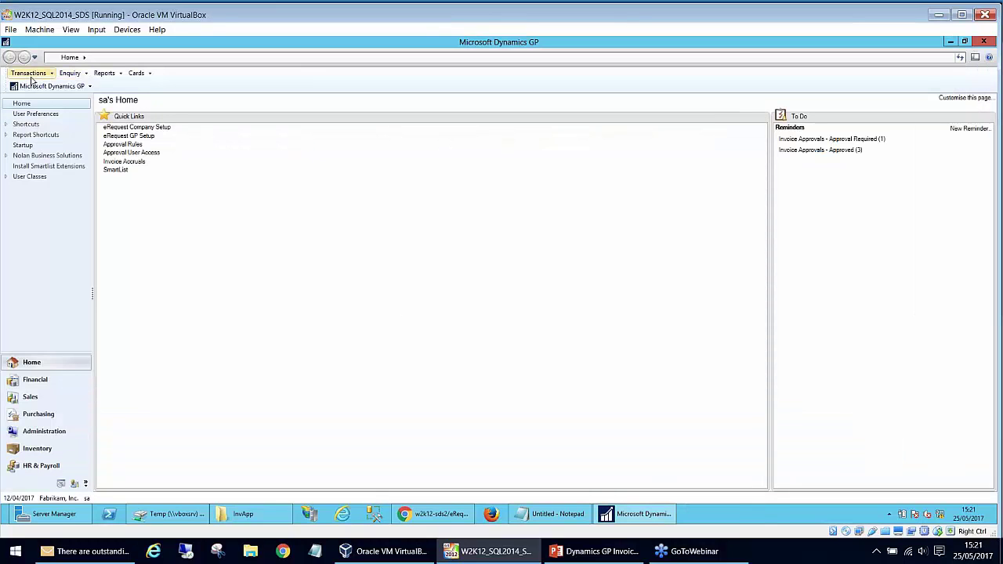
- Look up batch SDS-2505 in Payables Batch Entry, then close the window
click(30, 73)
mouse_move(44, 110)
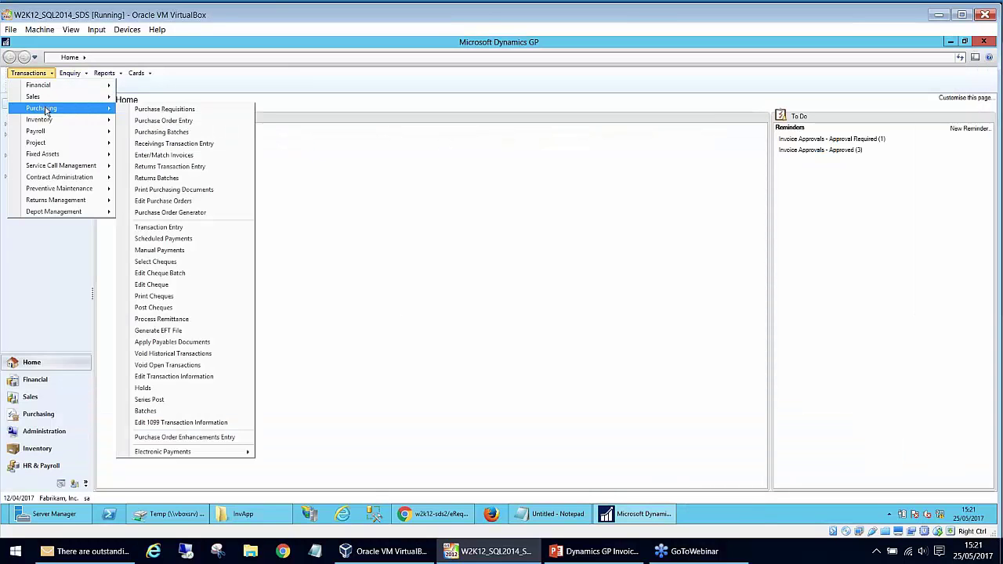
click(197, 412)
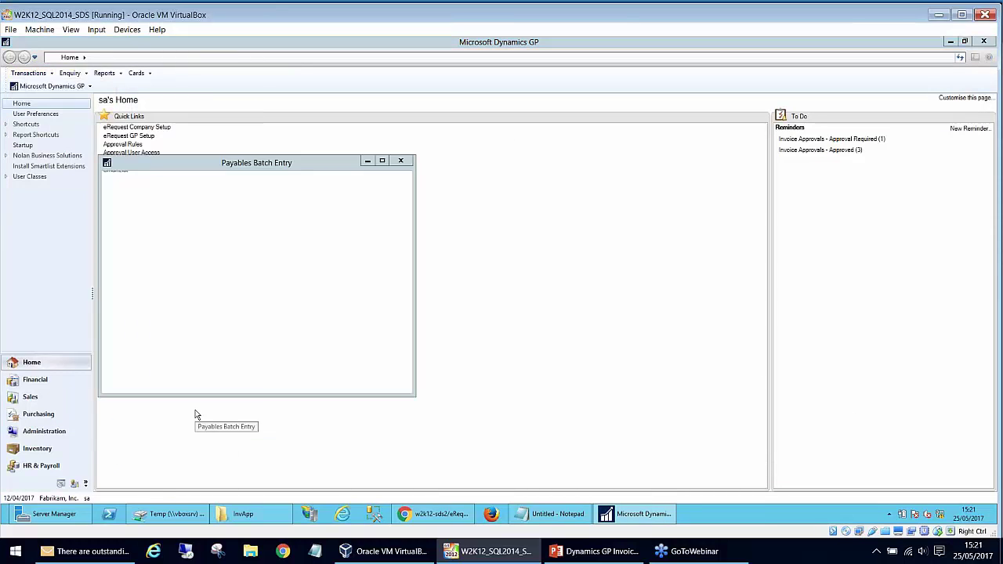
click(234, 230)
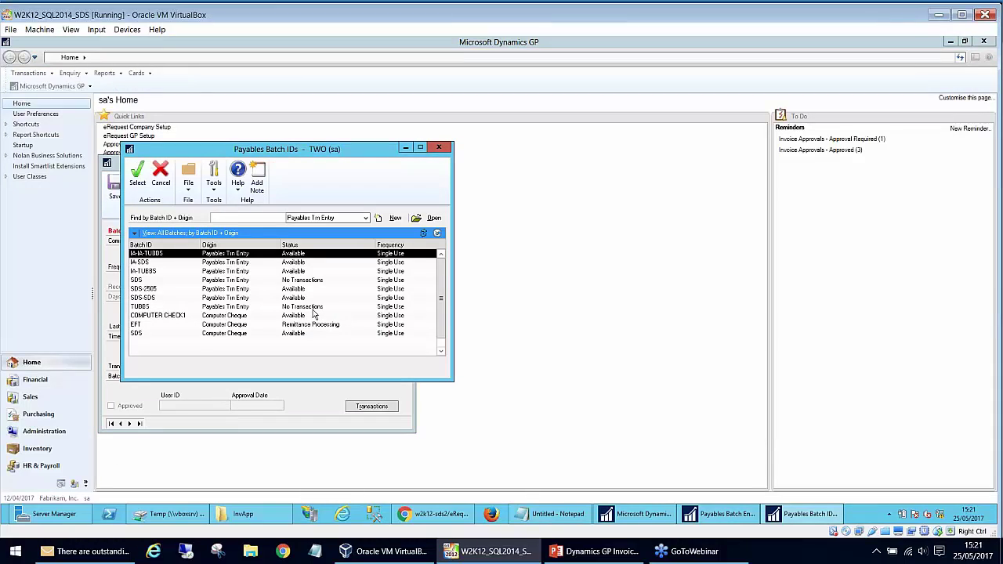
click(163, 291)
double_click(164, 291)
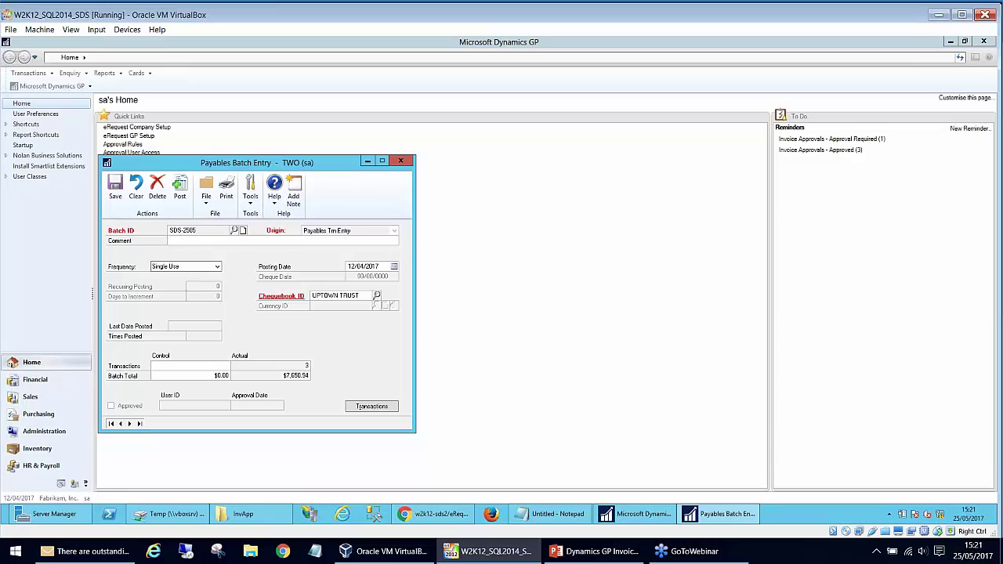
click(399, 162)
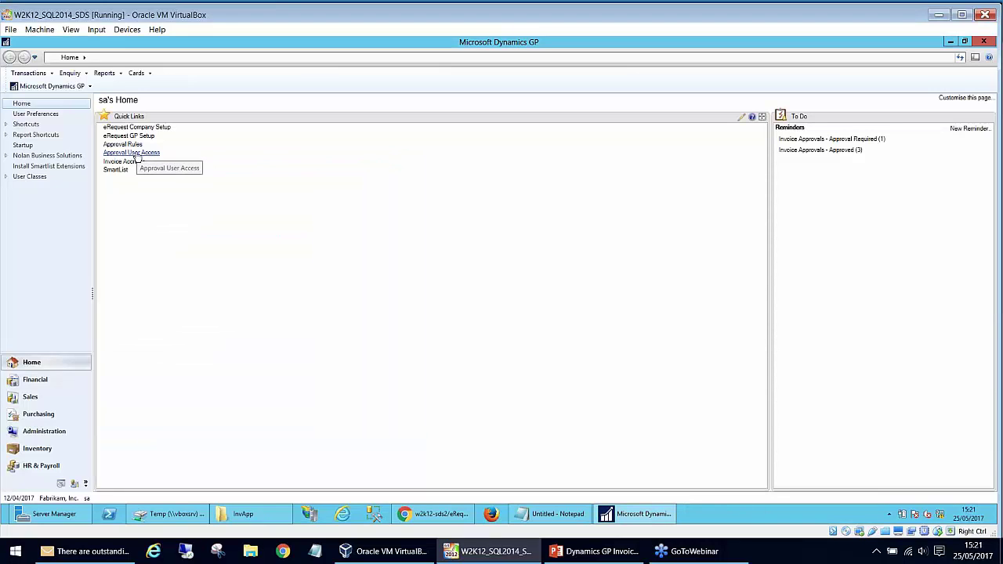
click(138, 135)
click(314, 243)
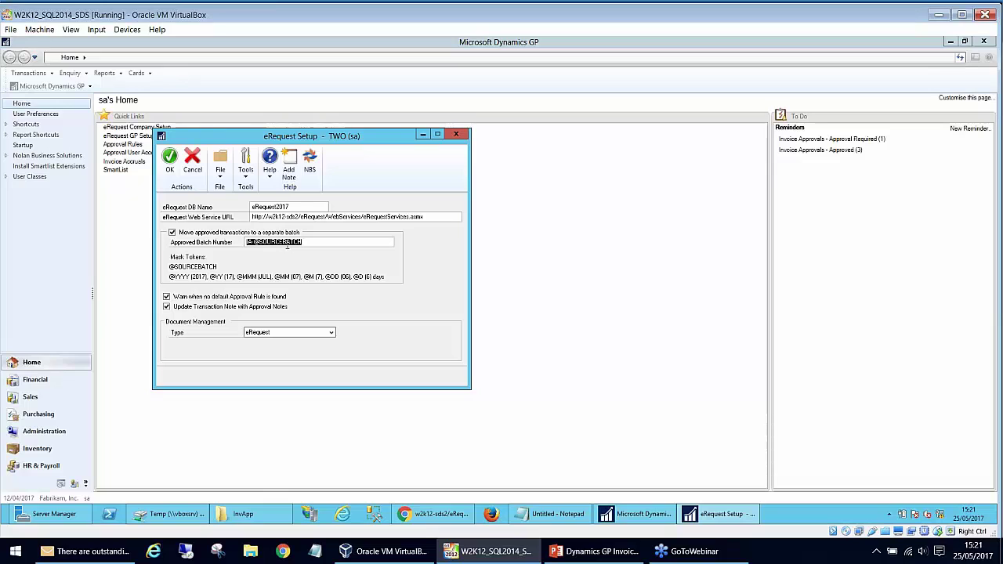
click(318, 244)
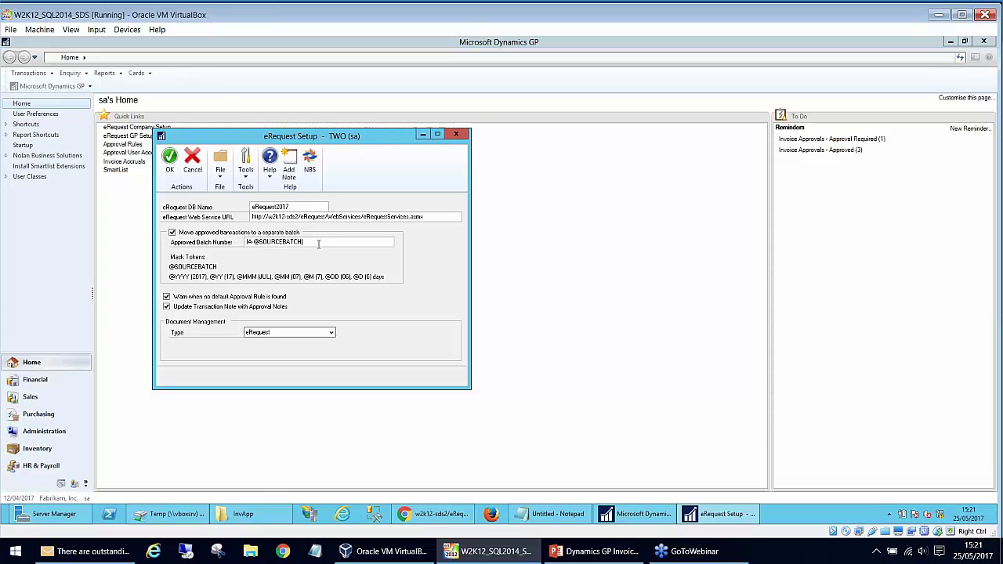
text(APPROVED)
double_click(321, 244)
drag(303, 244, 338, 244)
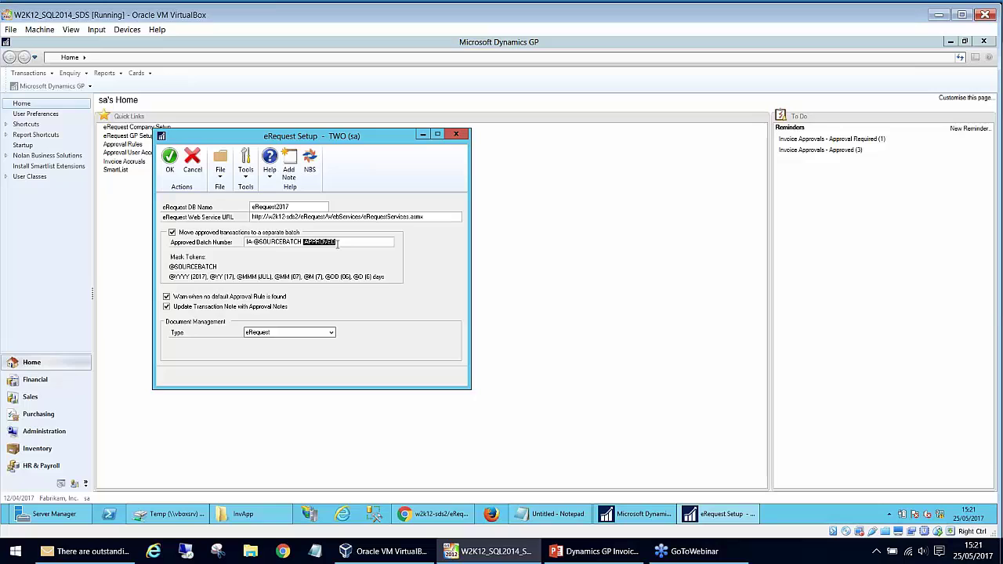
key(BackSpace)
drag(305, 243, 254, 242)
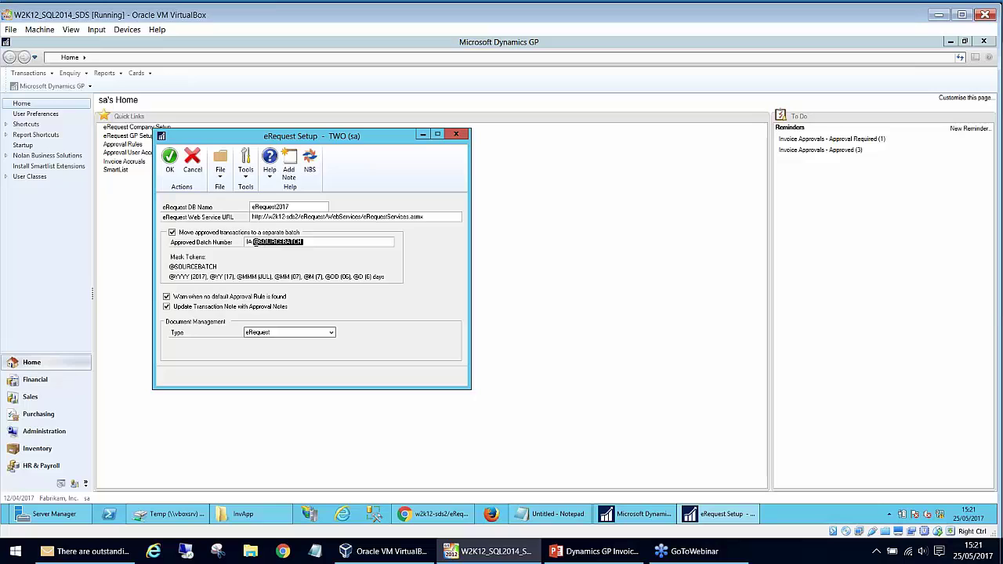
click(251, 243)
drag(305, 242, 252, 242)
- Close eRequest Setup and load batch SDS-2505 into Payables Batch Entry
click(457, 135)
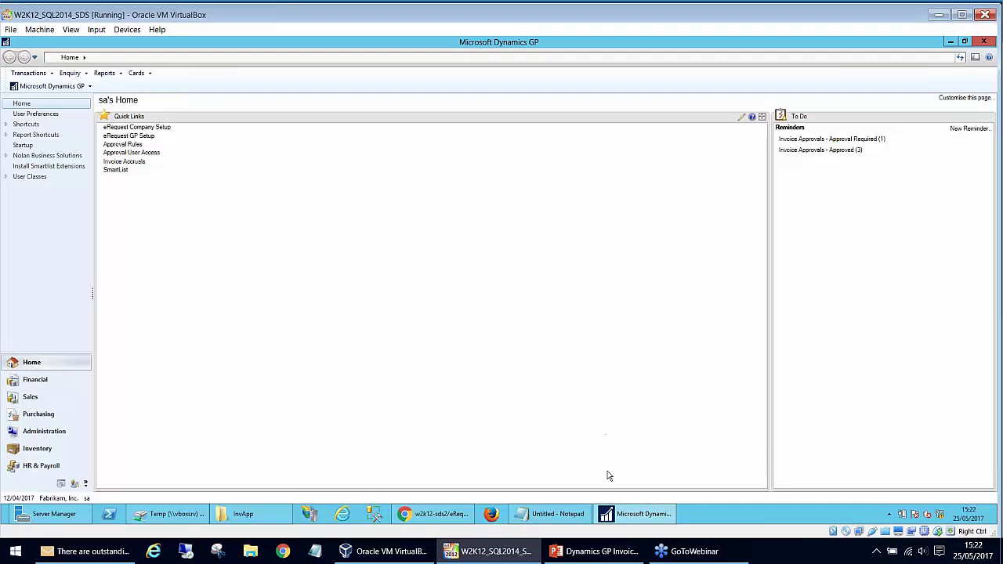
click(35, 72)
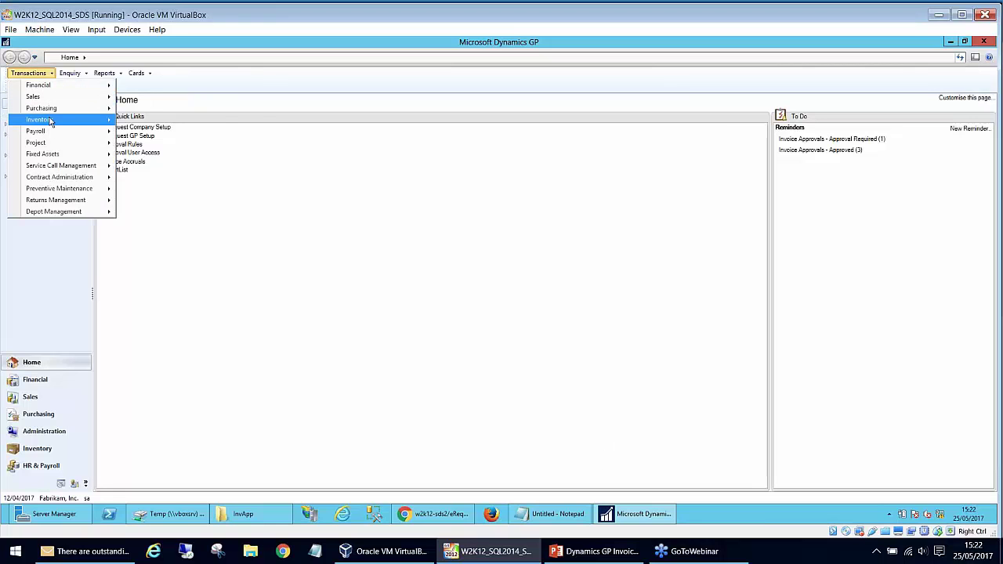
mouse_move(51, 109)
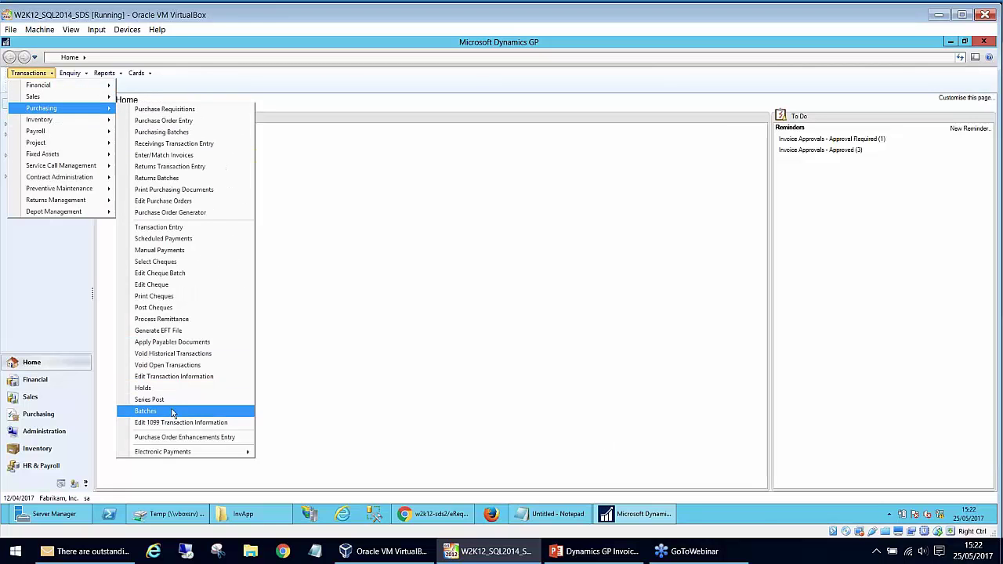
click(145, 410)
click(235, 231)
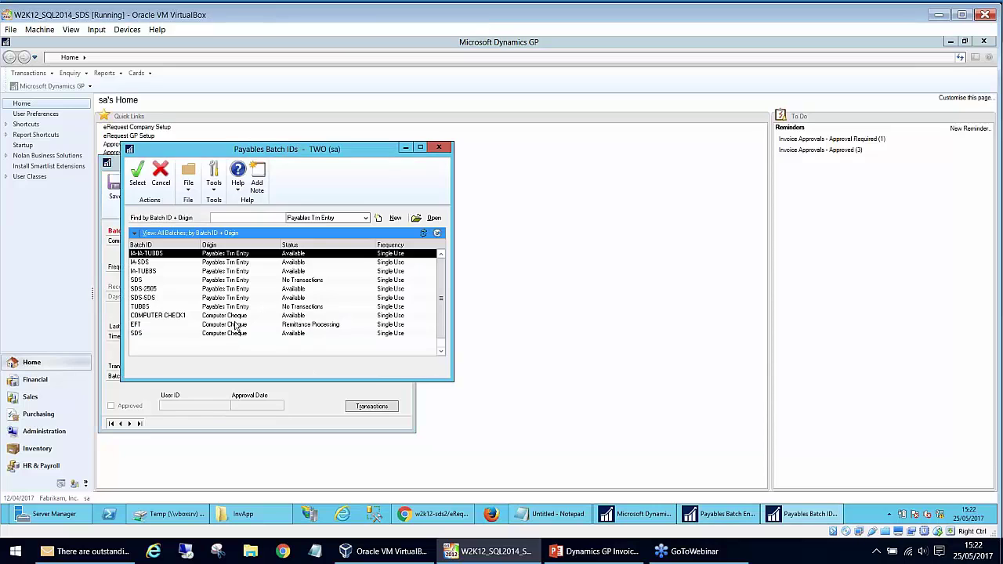
double_click(165, 290)
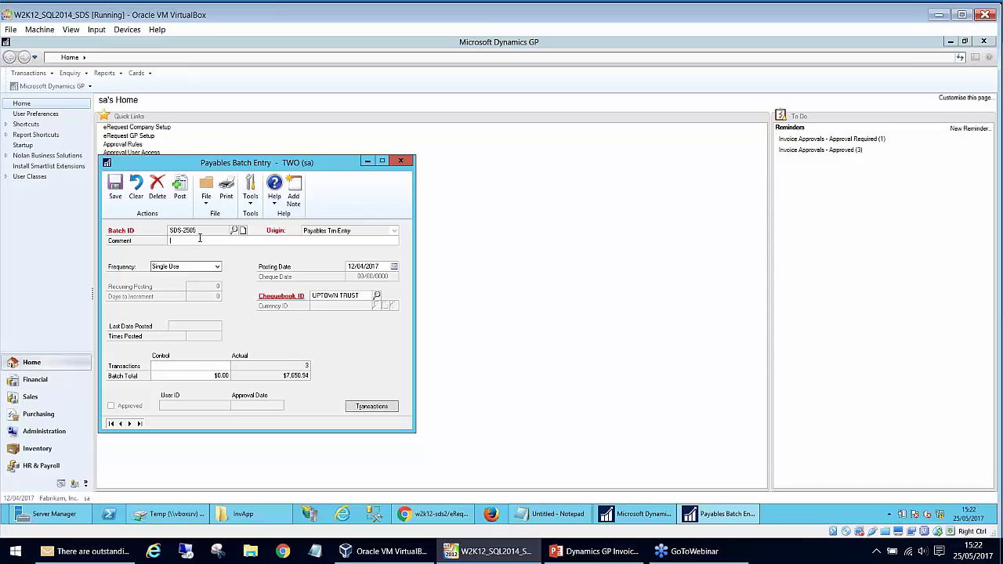
- Attempt to post SDS-2505, acknowledge the on-hold warning, clear the window, and reopen the batch lookup
click(179, 188)
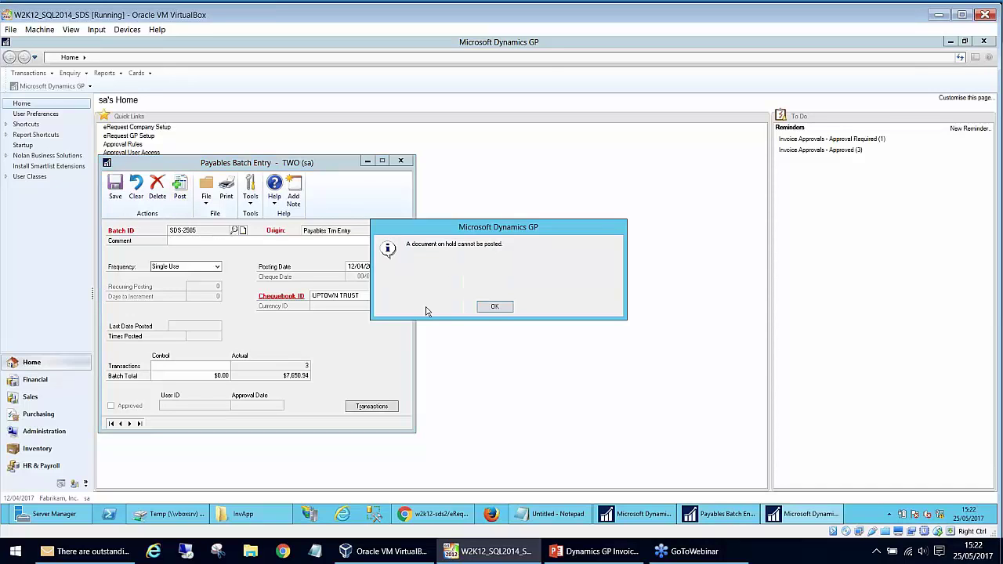
click(490, 309)
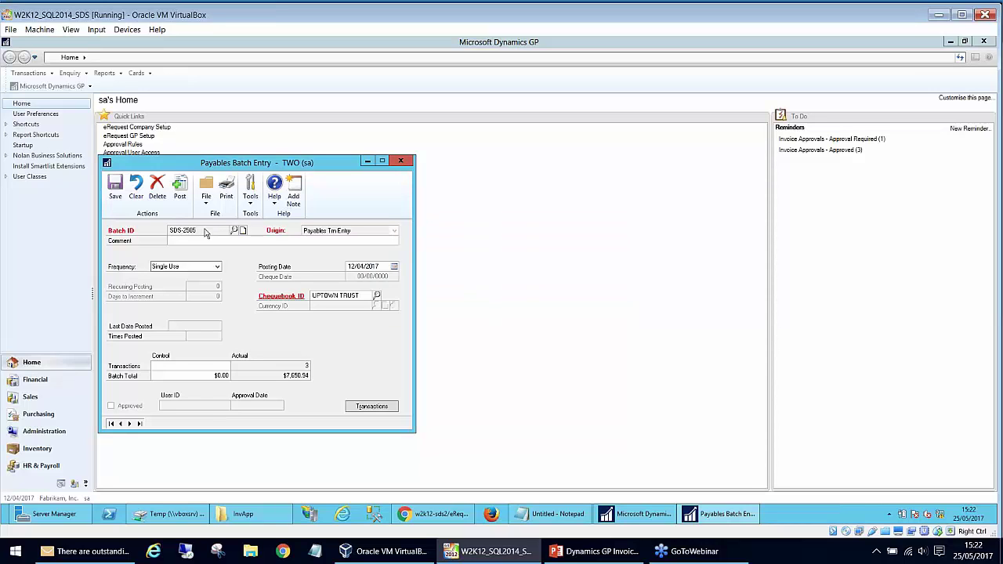
click(136, 196)
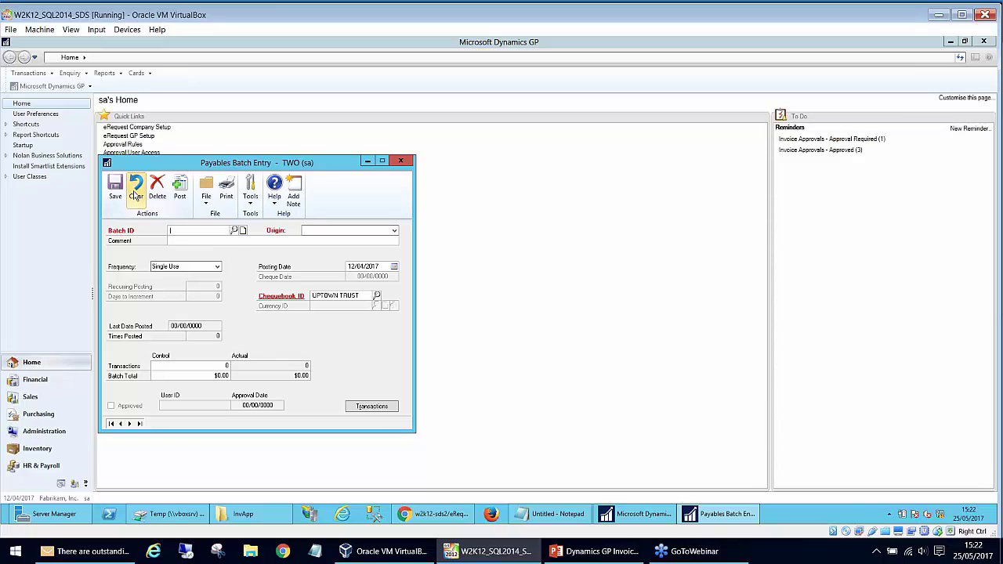
click(235, 231)
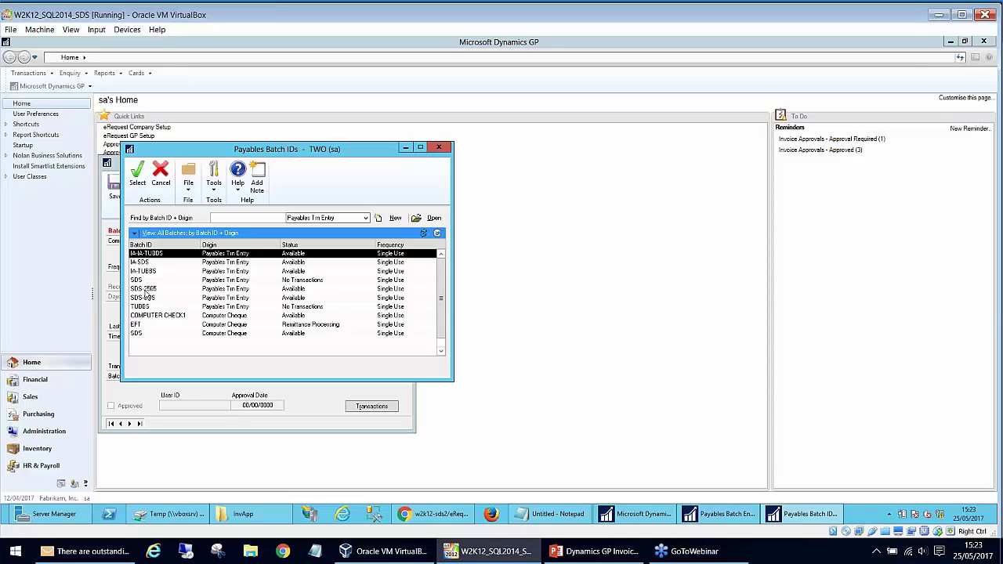
- Post batch IA-SDS ($200.00), cancelling all six posting reports and acknowledging the VAT Daybook message
double_click(146, 263)
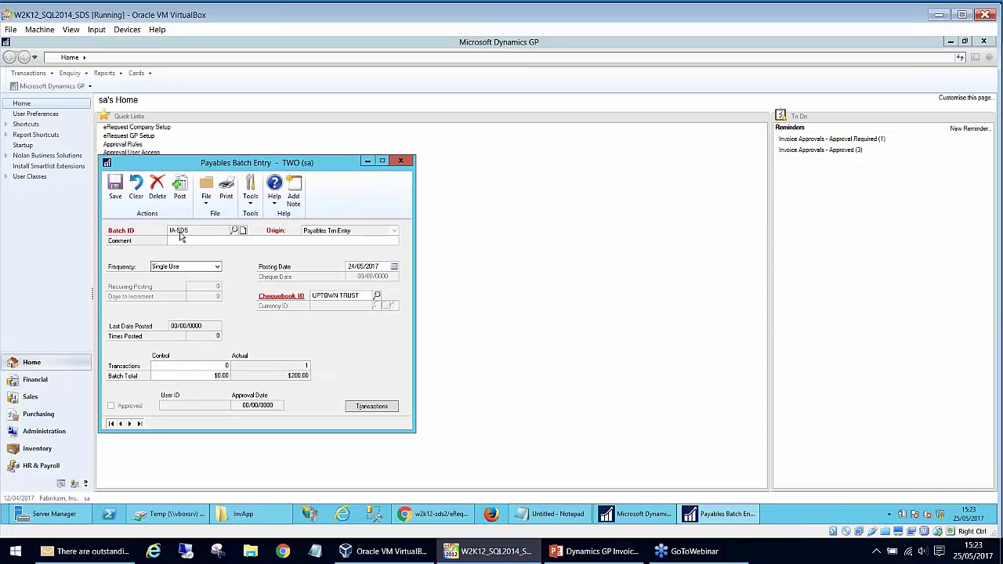
click(188, 193)
click(583, 358)
click(583, 358)
click(583, 359)
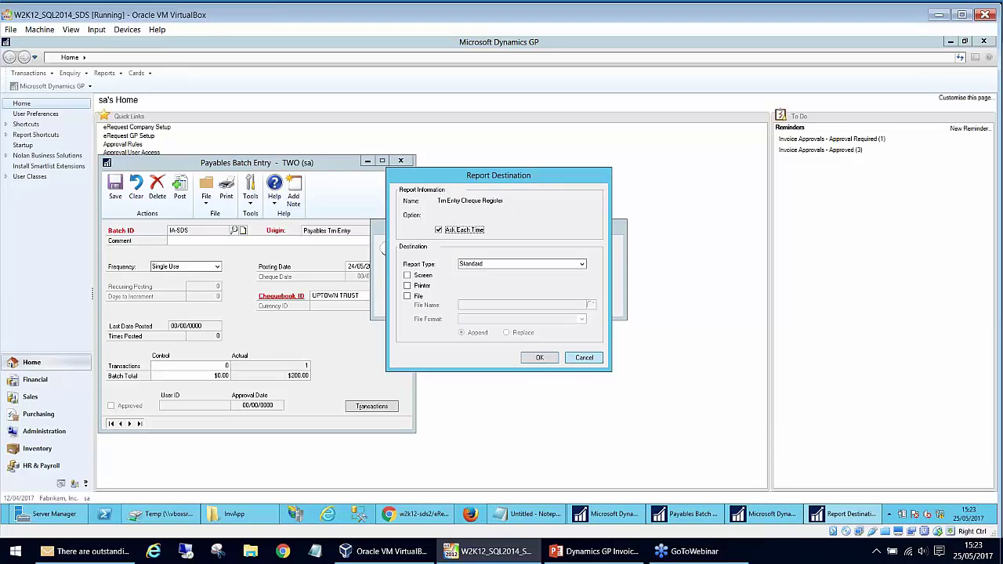
click(586, 358)
click(586, 358)
click(585, 358)
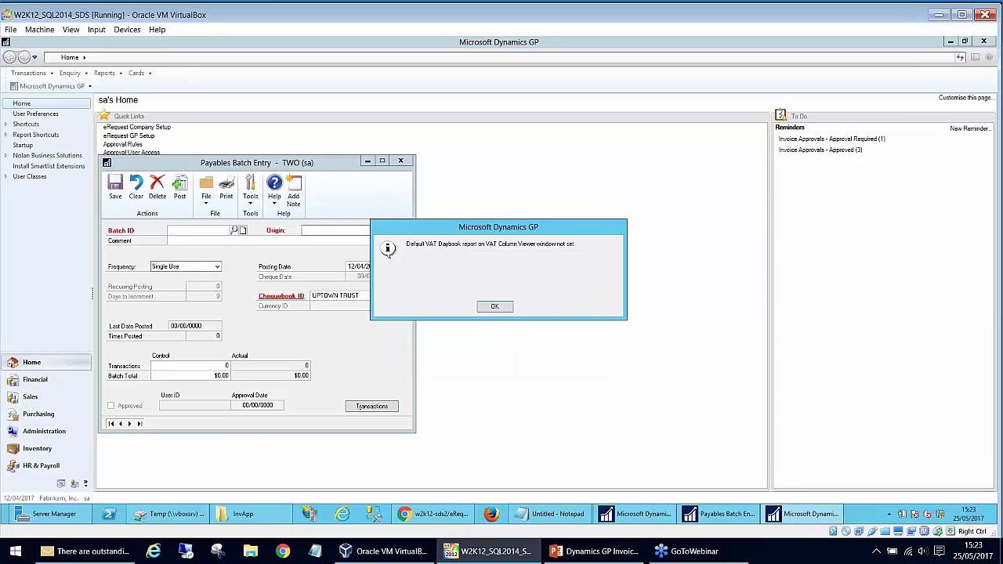
click(505, 305)
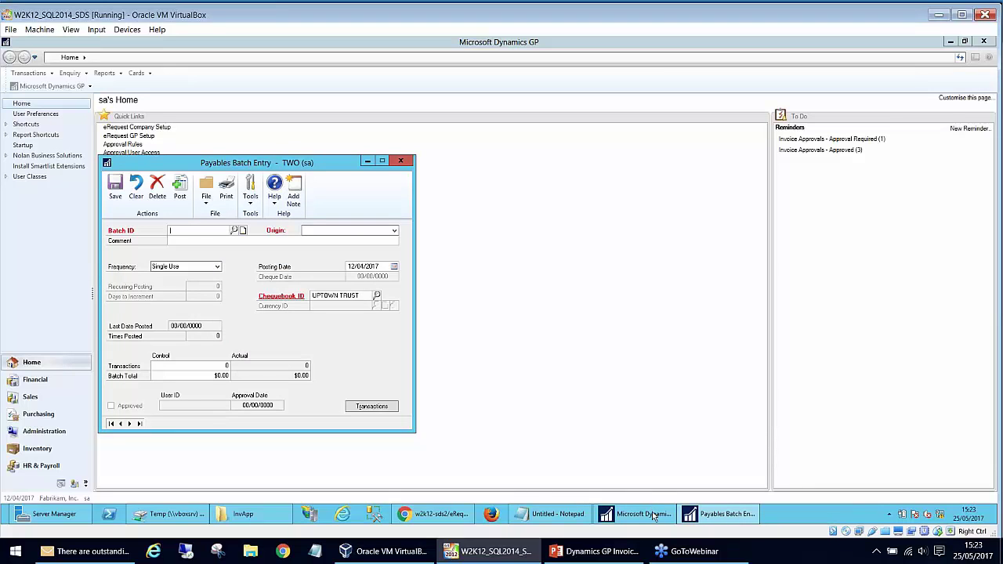
mouse_move(652, 514)
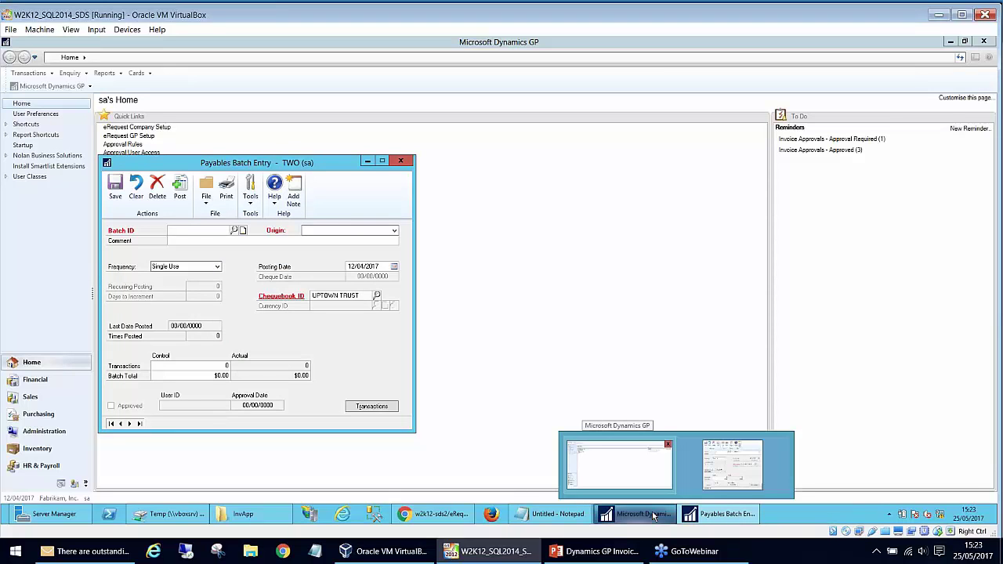
- Verify IA-SDS is gone from the Batch ID lookup list, then close Payables Batch Entry
click(433, 517)
click(433, 517)
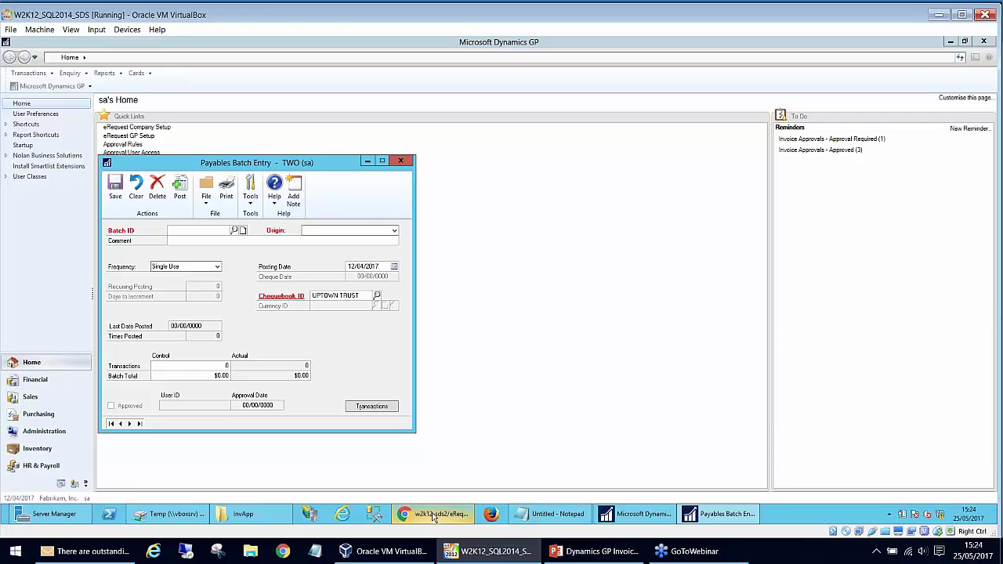
click(233, 229)
click(138, 263)
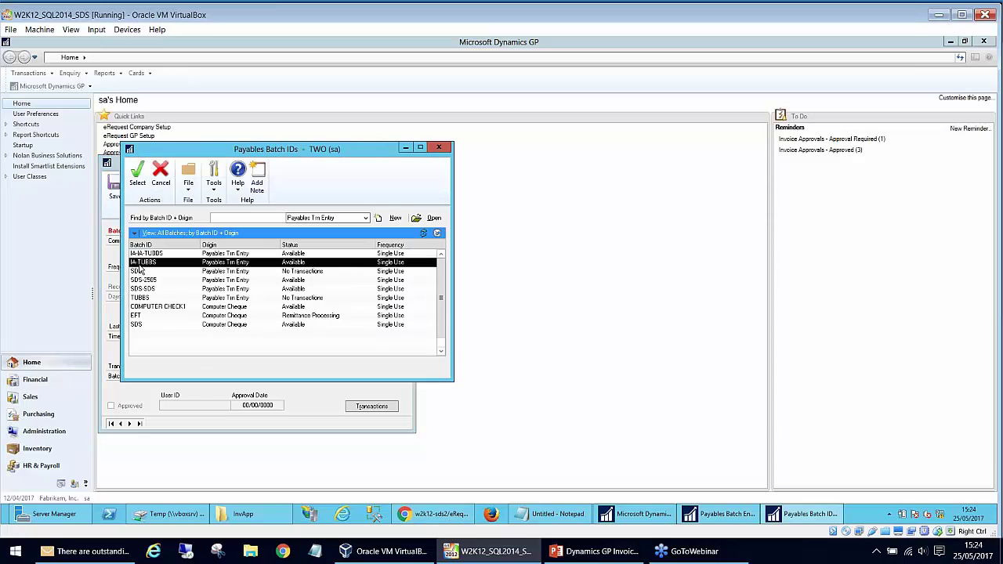
click(439, 148)
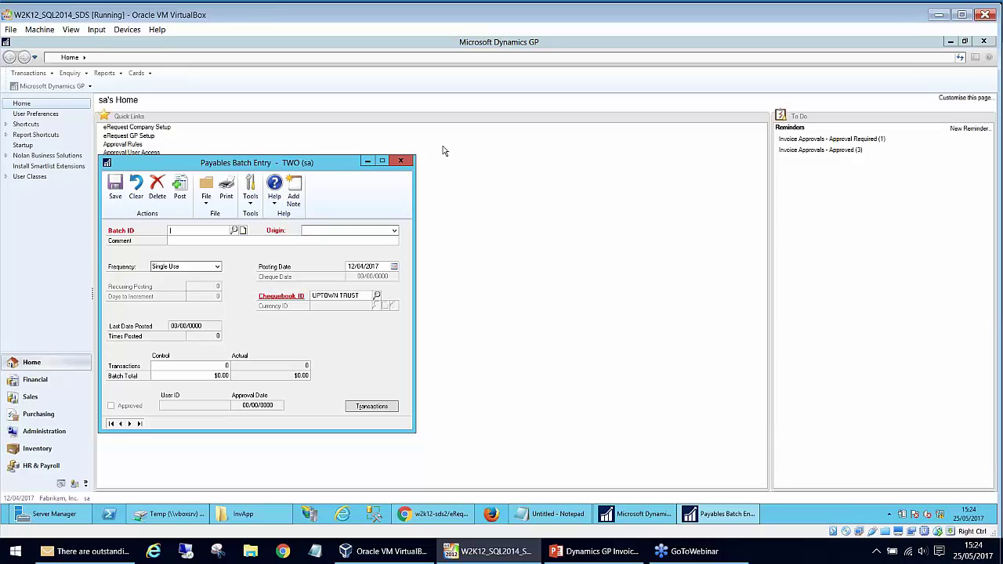
click(401, 161)
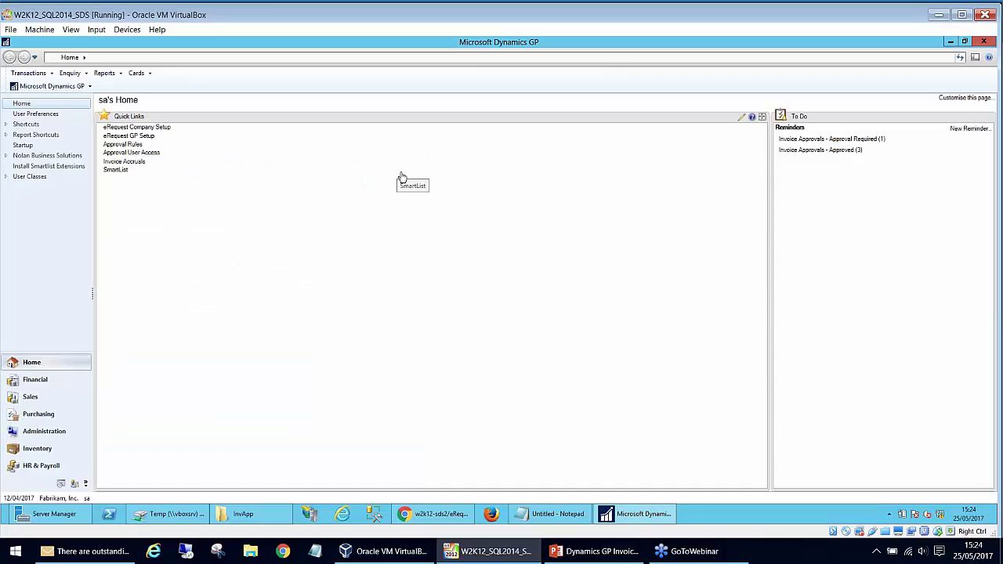
- Create and save new batch SDS-123 from Payables Transaction Entry
click(43, 73)
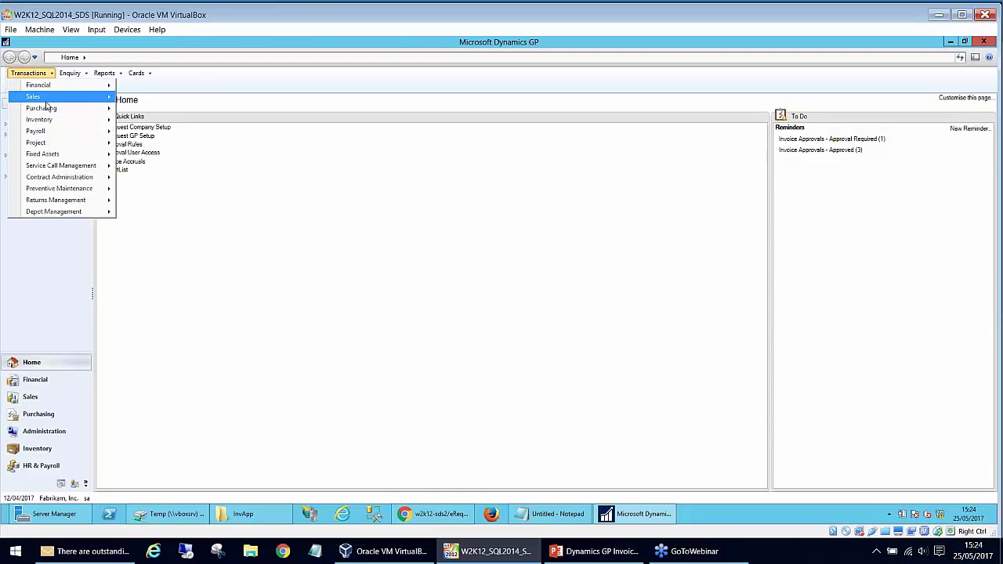
mouse_move(49, 108)
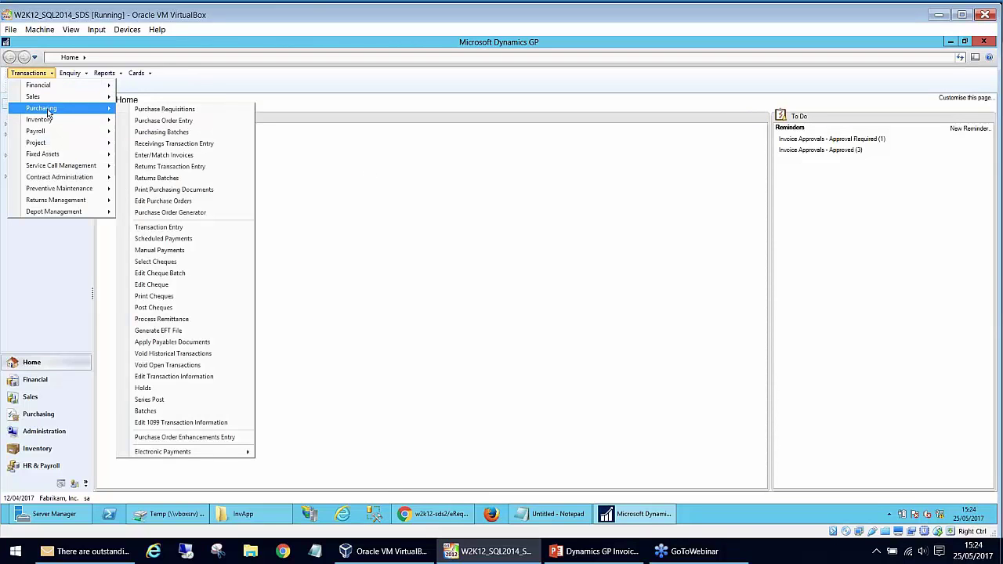
click(197, 228)
click(201, 191)
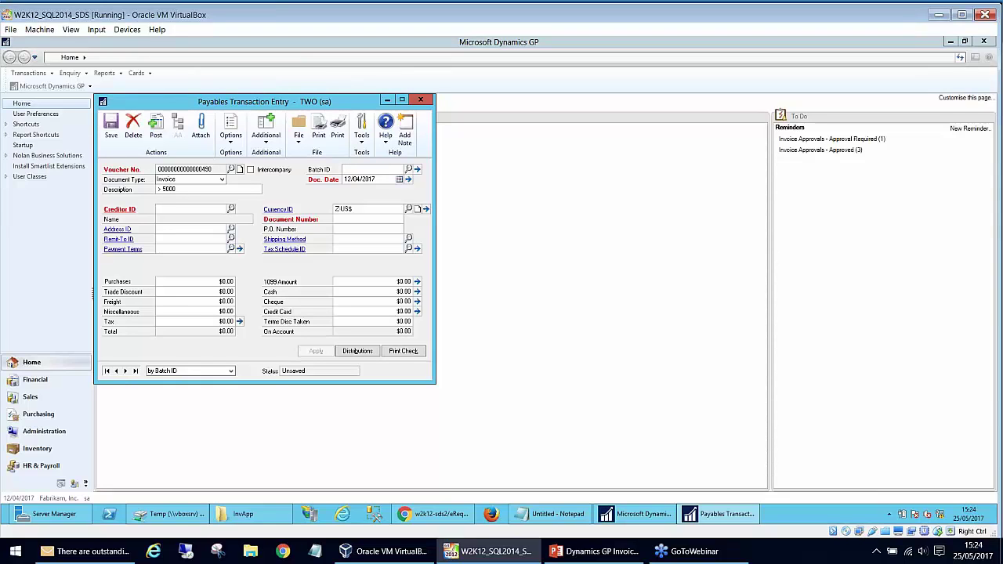
text(SDS)
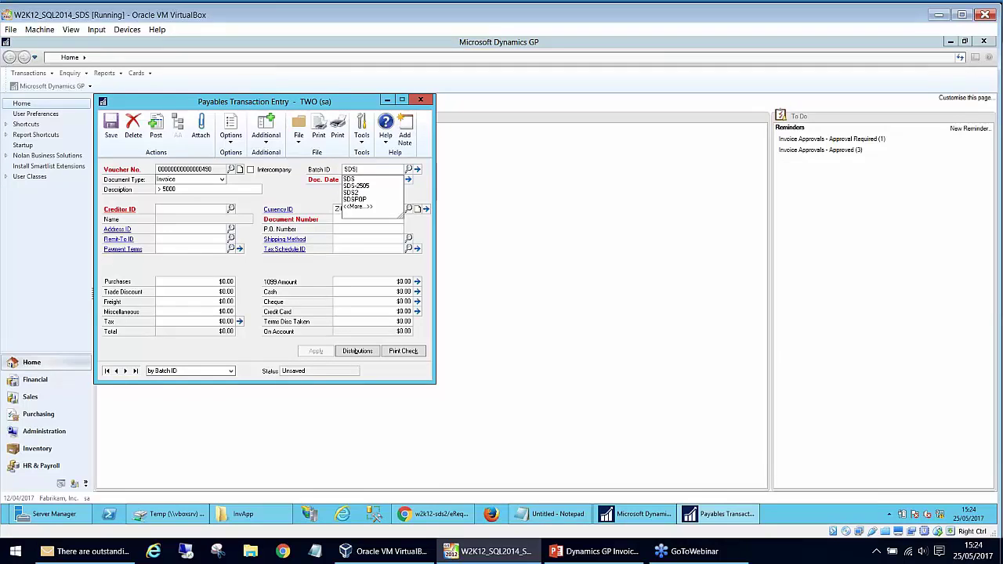
text(-123)
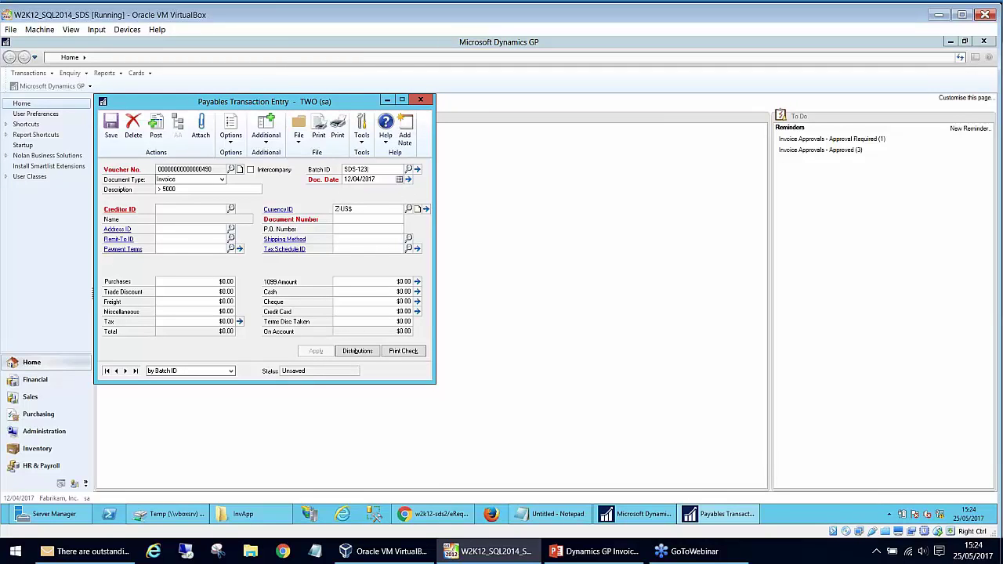
key(Tab)
click(468, 309)
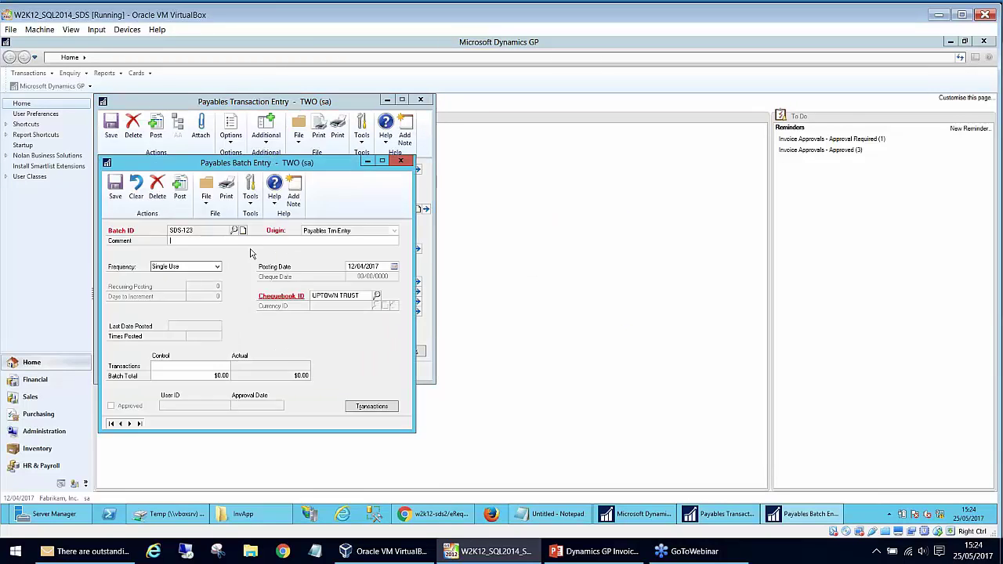
click(115, 190)
- Enter creditor ROCKTON001 with document number ROCK0003
click(174, 210)
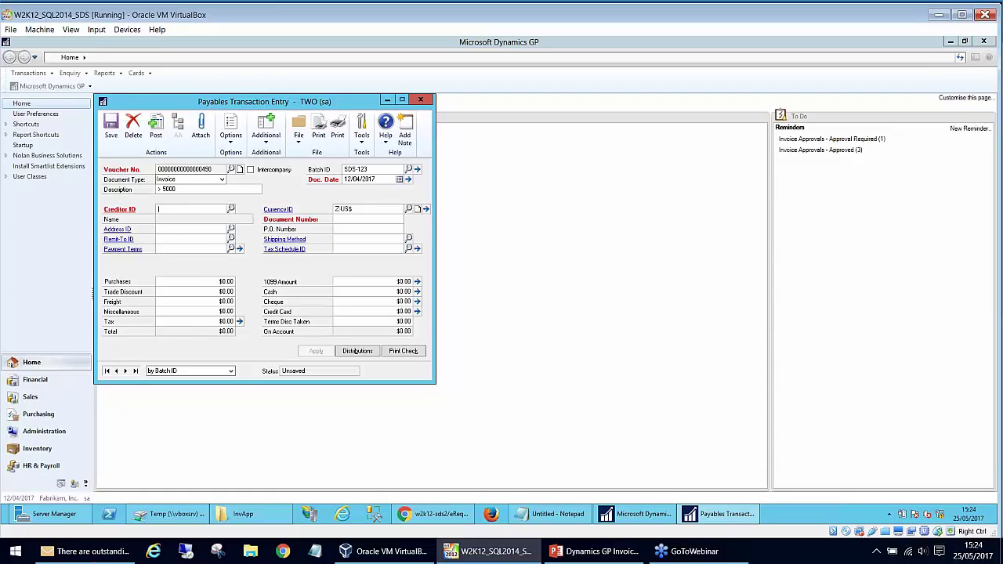
text(ROCK)
key(Down)
key(Tab)
click(378, 220)
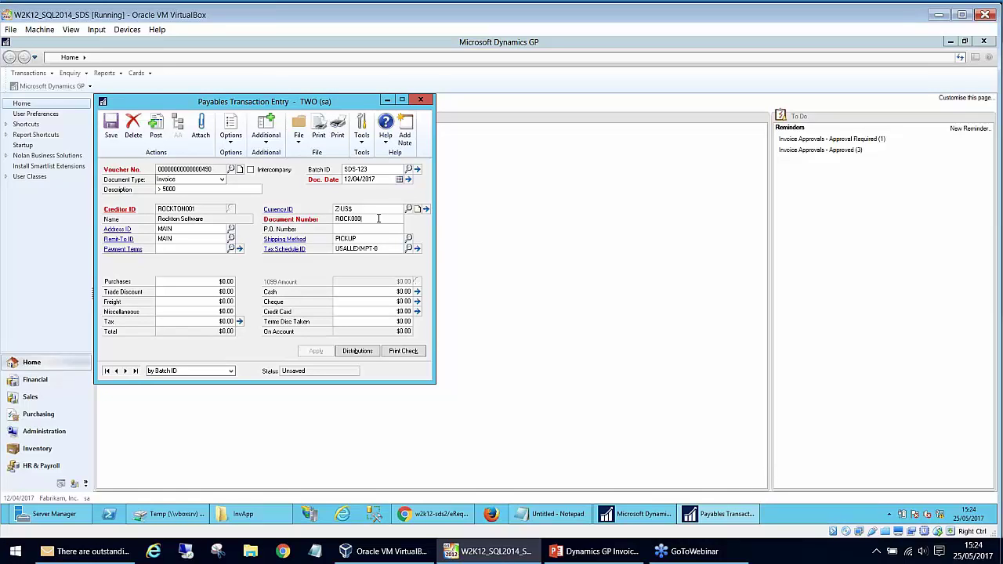
text(ROCK0004)
key(BackSpace)
- Set Purchases to 5,000.00, confirm eRequest Invoice Approval settings, and save the invoice
double_click(226, 281)
text(5,000)
key(Tab)
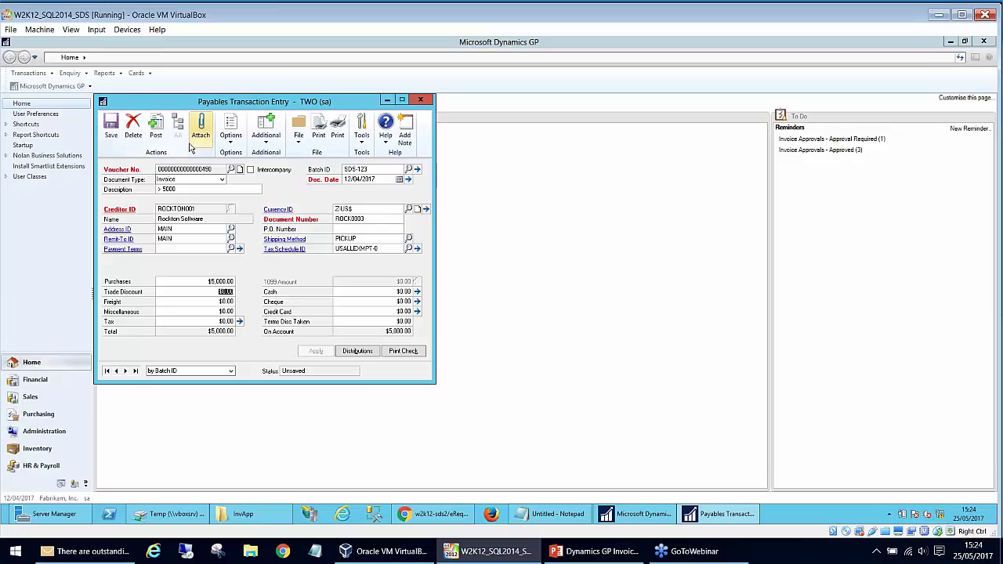
click(266, 129)
click(269, 167)
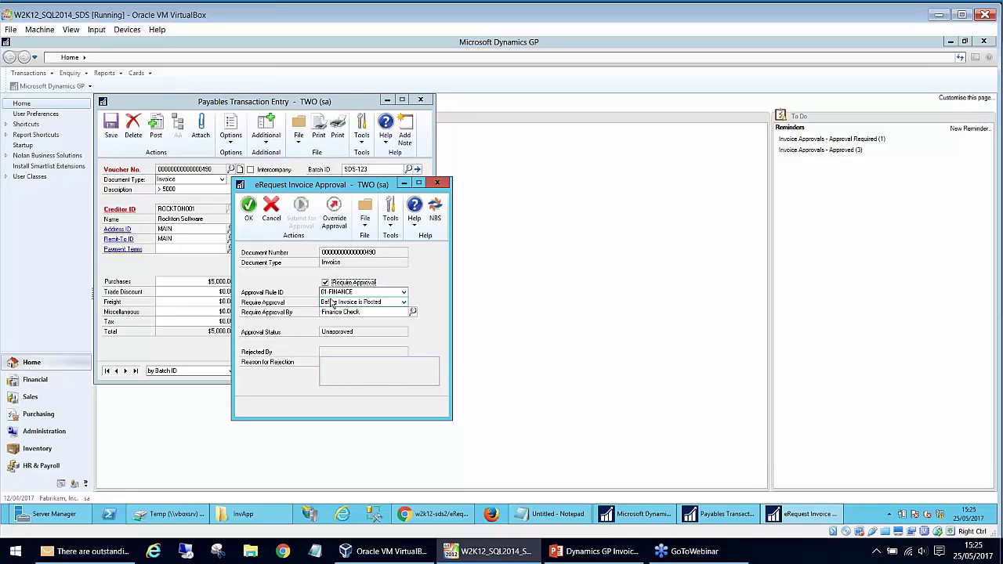
click(248, 210)
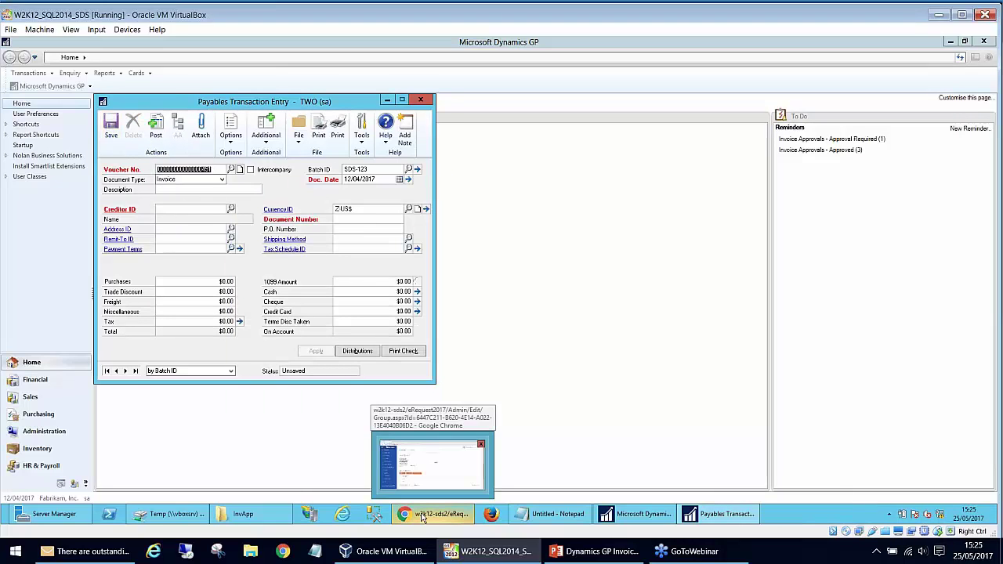
- Sign out of eRequest and log back in as the first-level approver
click(422, 517)
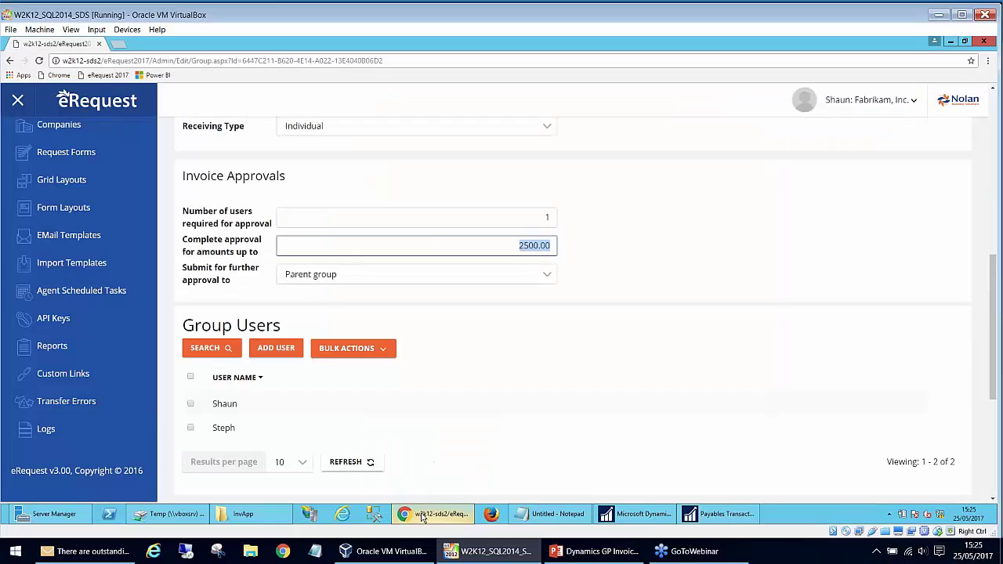
click(906, 99)
click(894, 159)
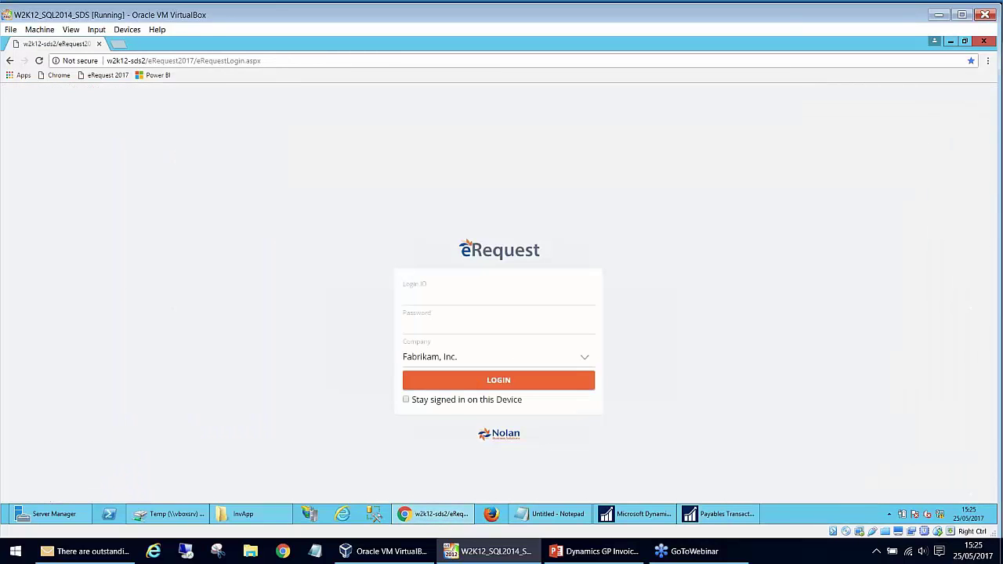
text(step)
key(Down)
key(Tab)
text(••••••••••)
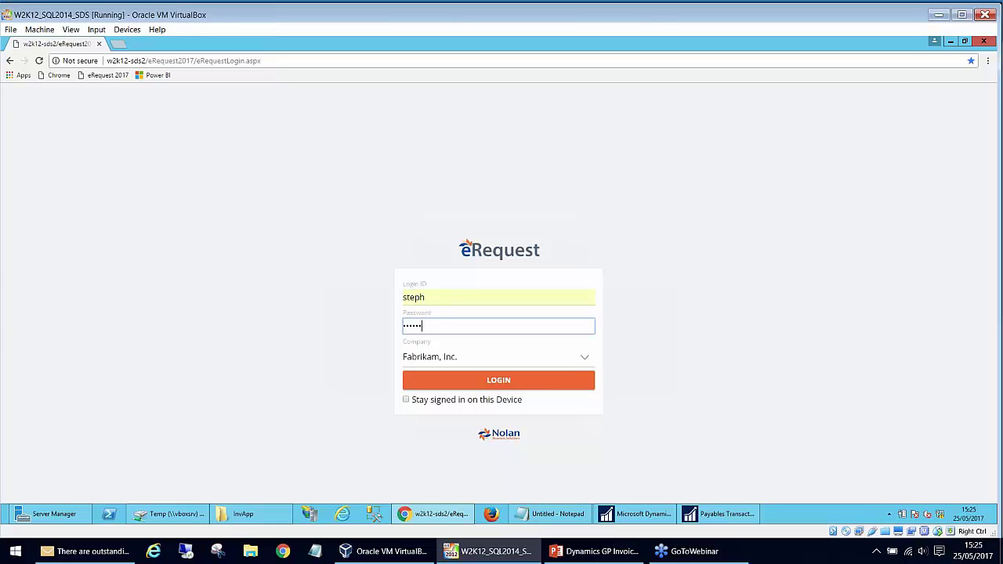
key(Return)
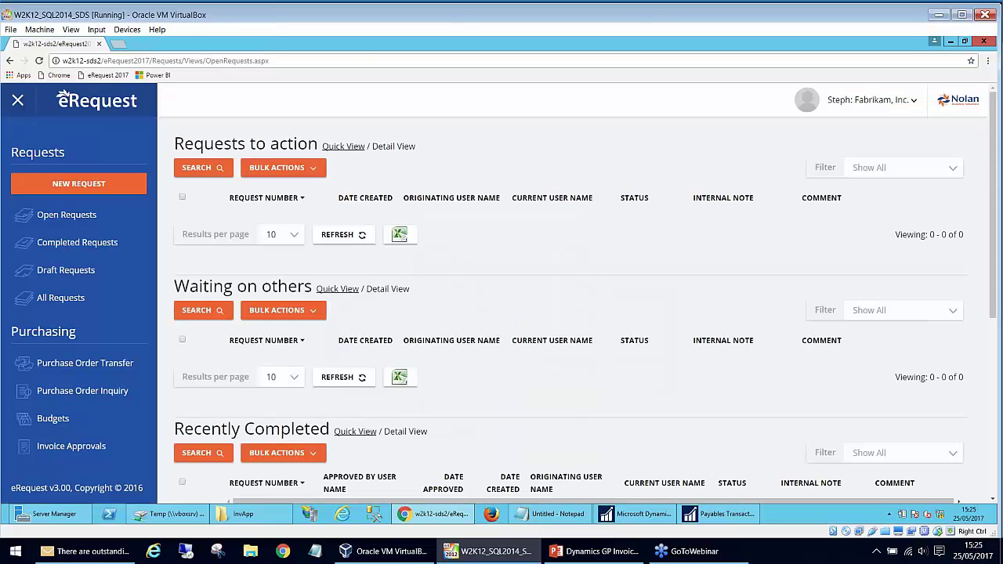
- Approve invoice ROCK0003 (voucher 490, $5,000) from Invoice Approvals without a note
click(84, 448)
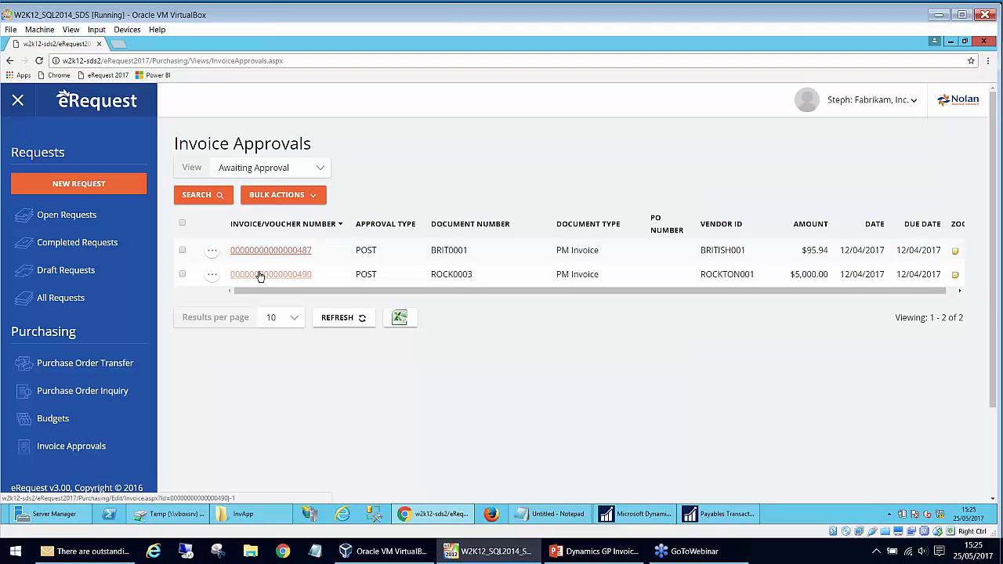
click(260, 276)
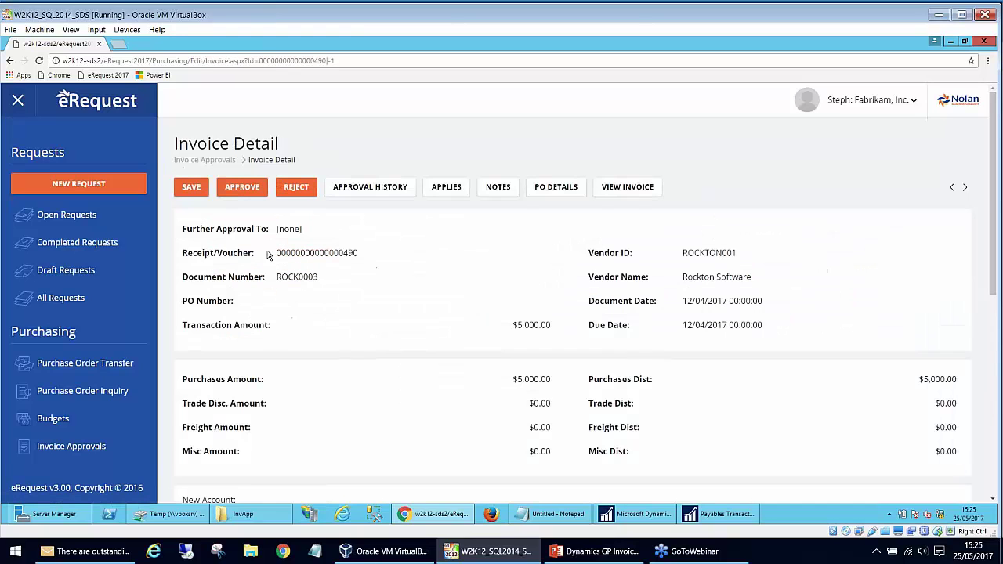
click(242, 188)
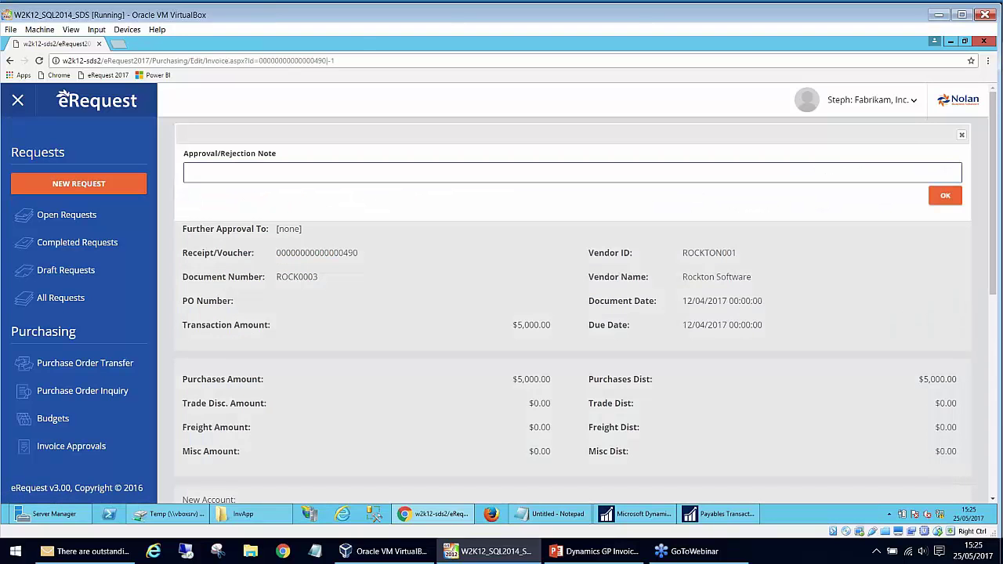
click(946, 195)
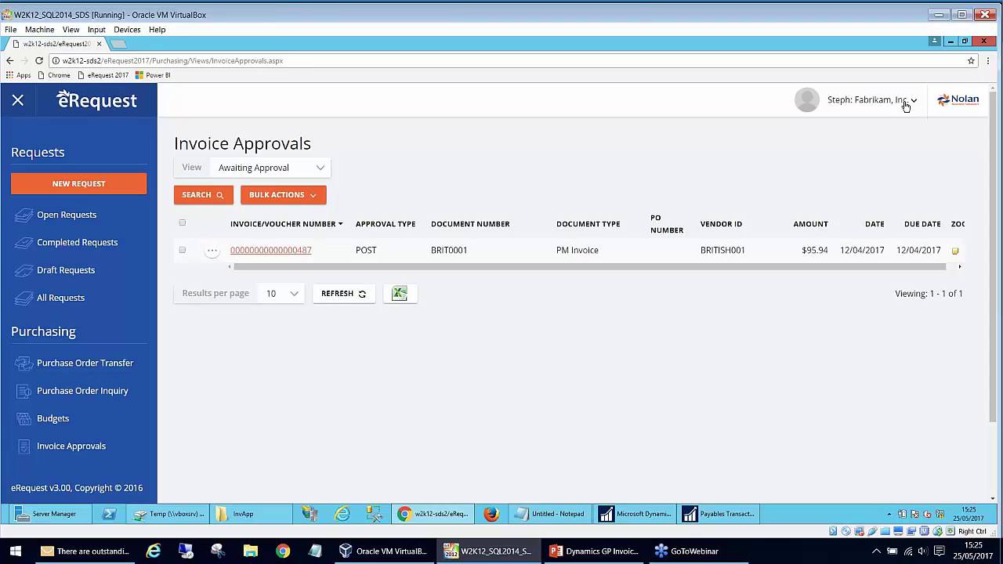
click(906, 106)
- Sign out and log in to eRequest as the Finance Manager user
click(865, 158)
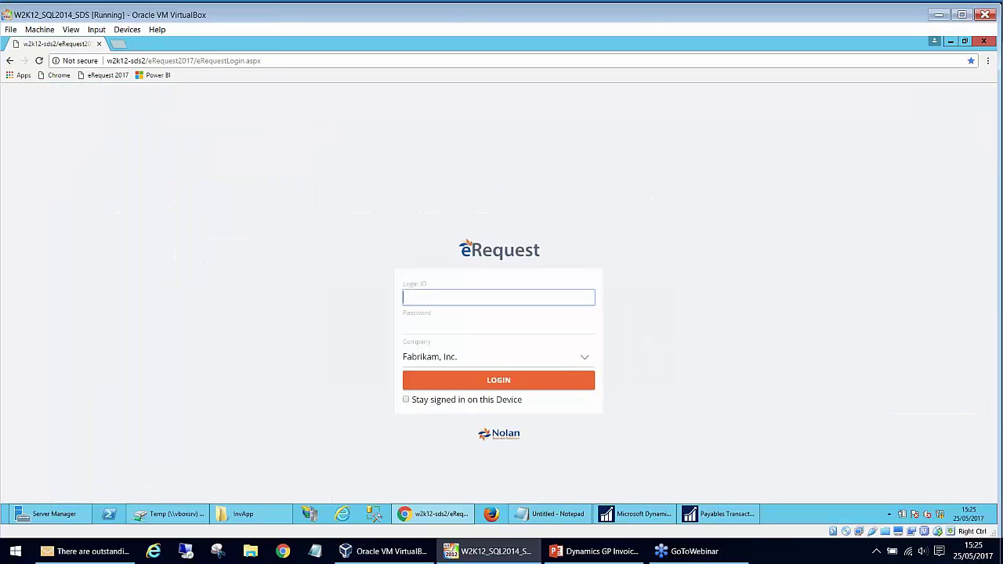
text(cather)
key(Down)
key(Tab)
text(••••••••••)
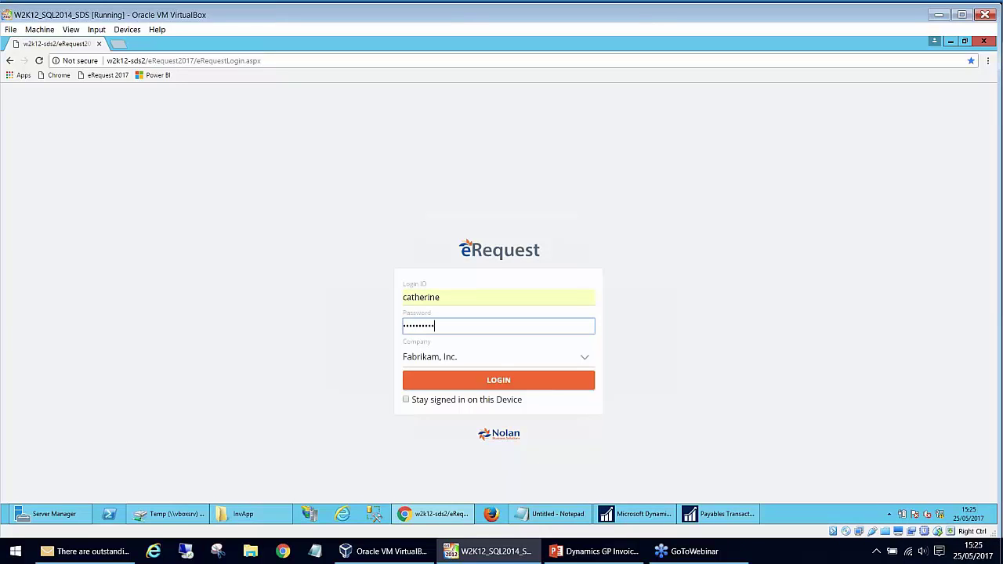
key(Return)
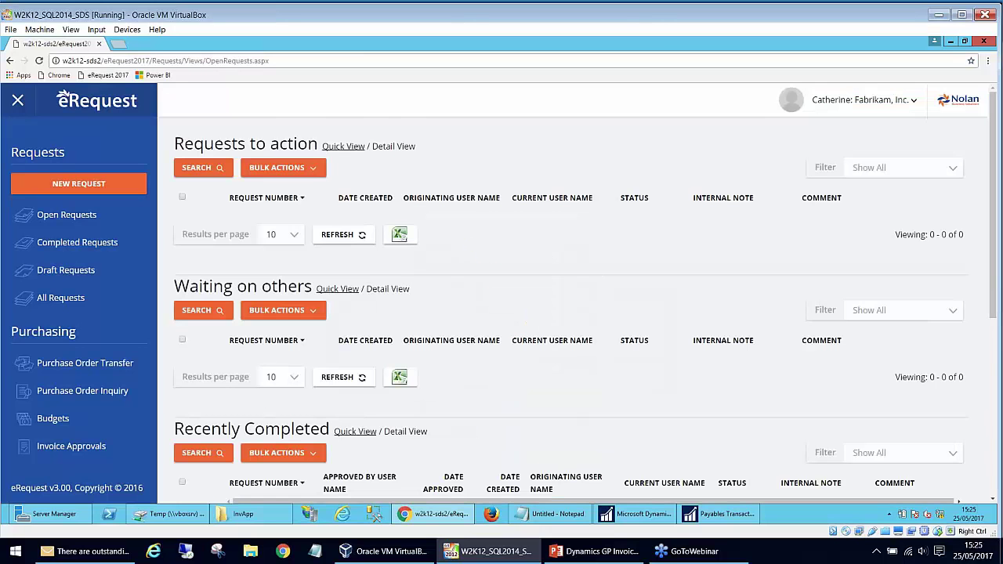
- Approve invoice ROCK0003 (voucher 490) from Invoice Approvals
click(71, 446)
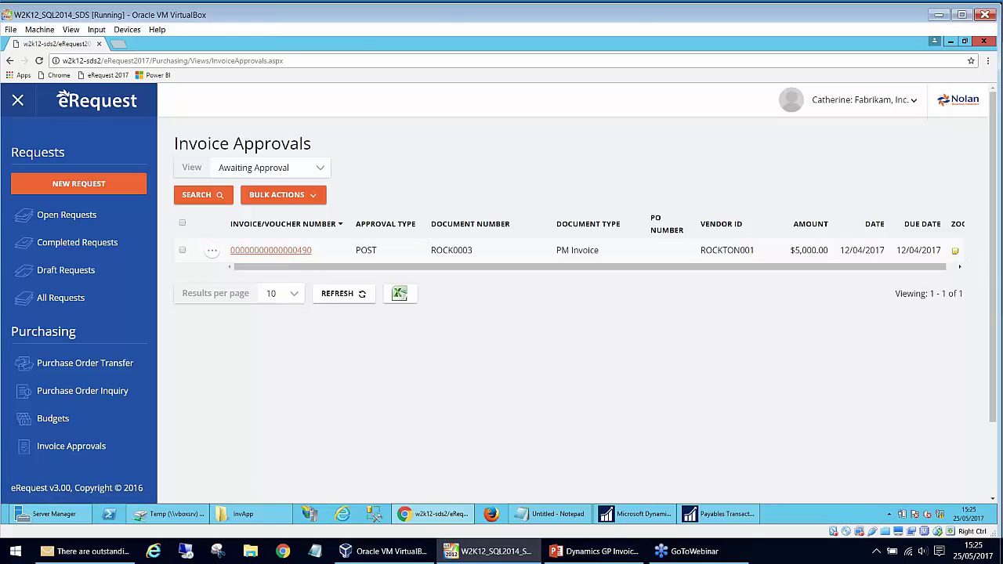
click(302, 251)
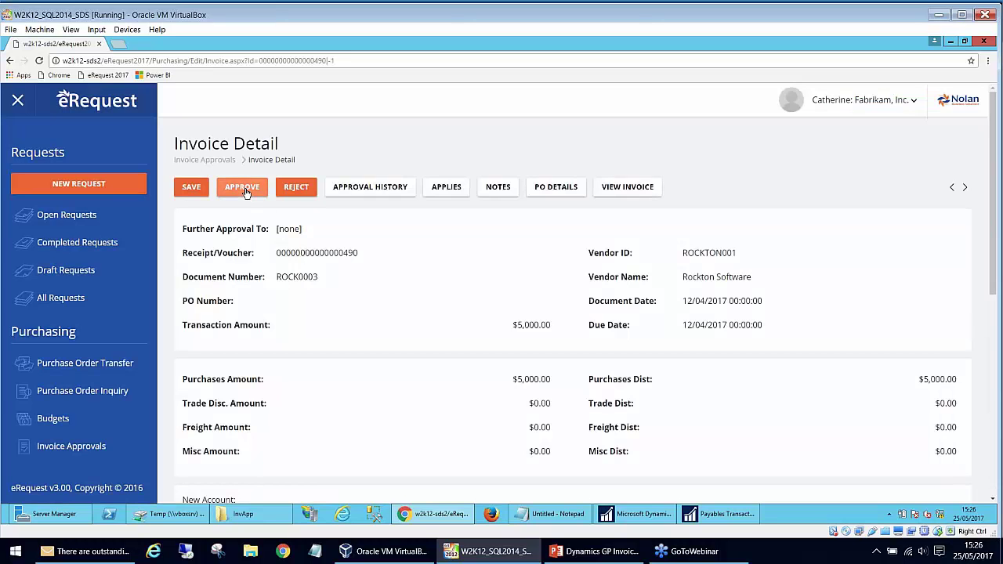
click(246, 189)
click(946, 200)
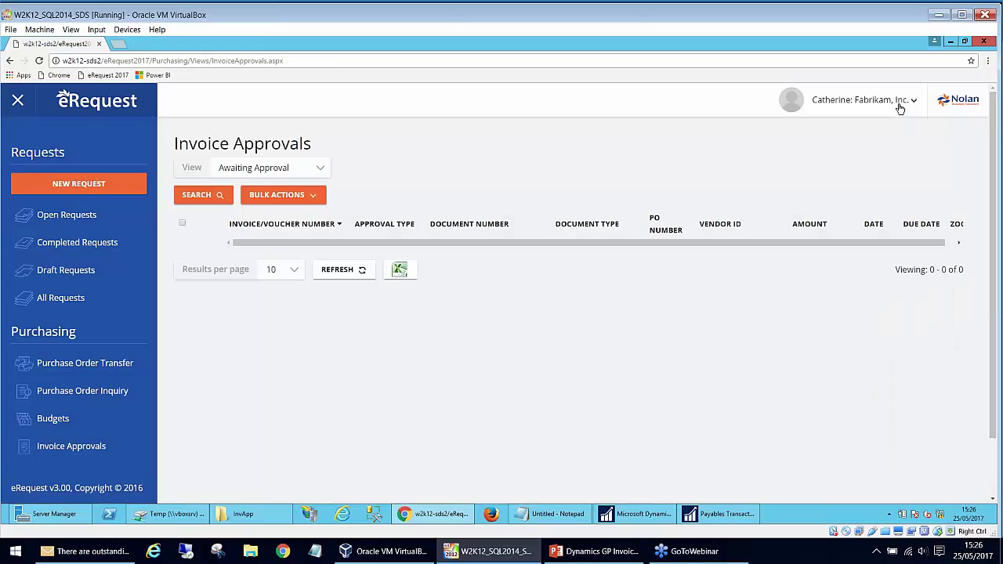
- Sign in to eRequest as the administrator
click(900, 101)
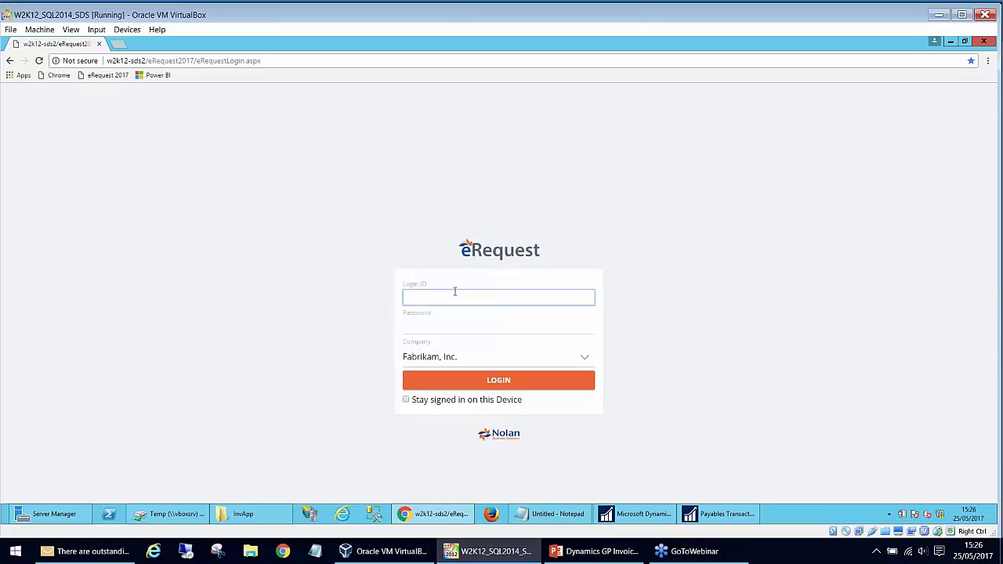
text(shaun)
key(Tab)
text(••••••••••)
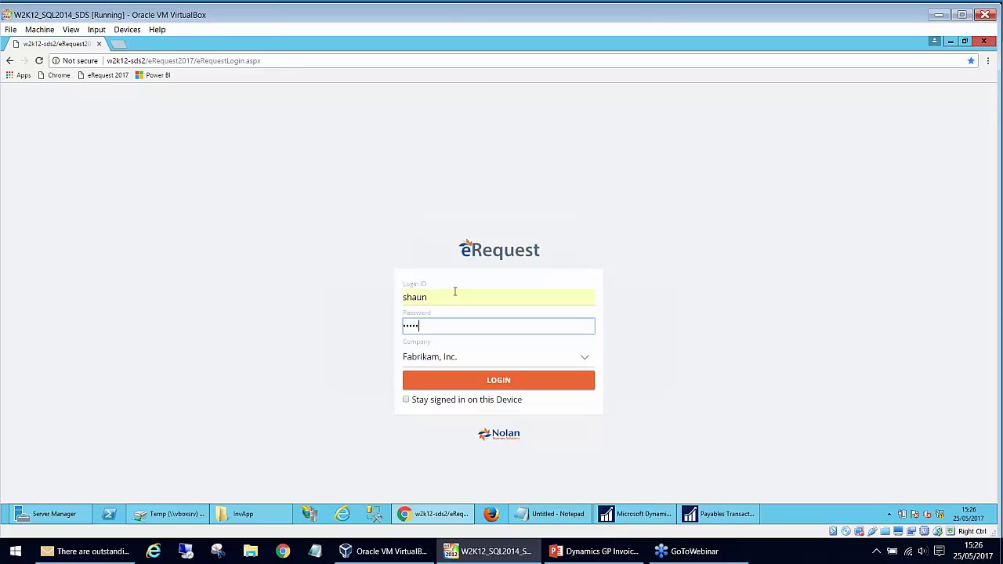
key(Return)
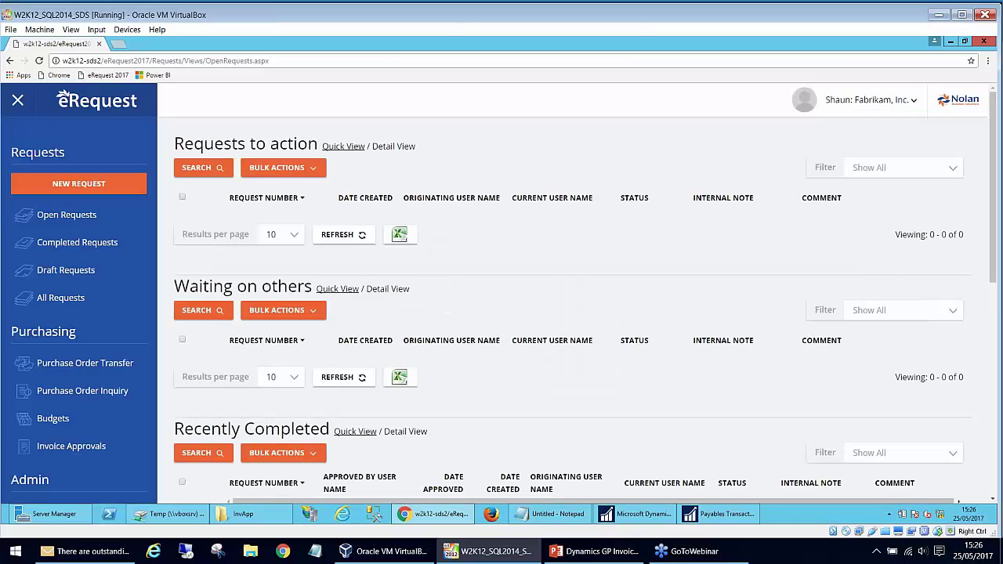
- Review the Finance Check and Finance Manager groups' approval limits, then sign out
scroll(85, 353, down, 2)
click(84, 410)
click(217, 247)
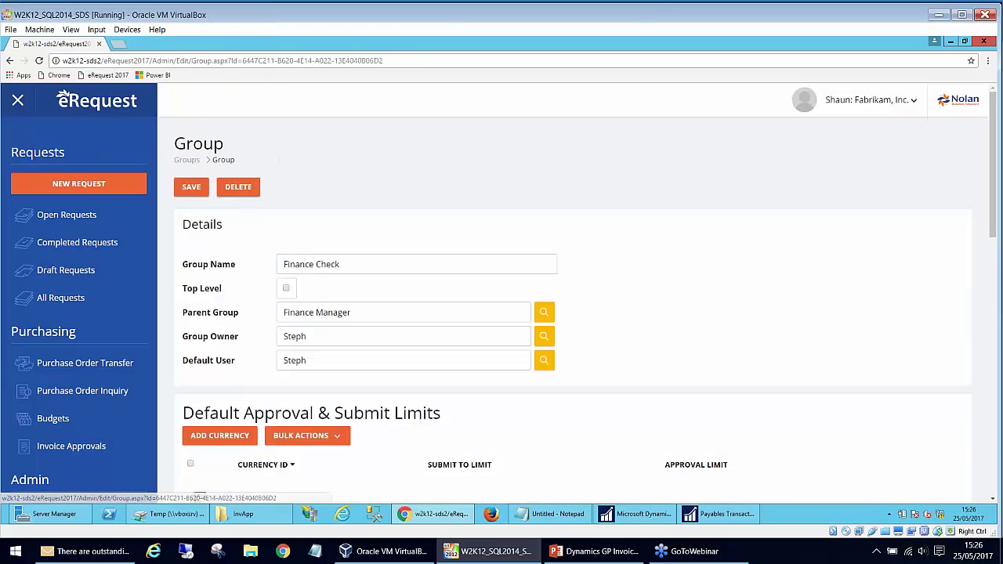
key(alt+Left)
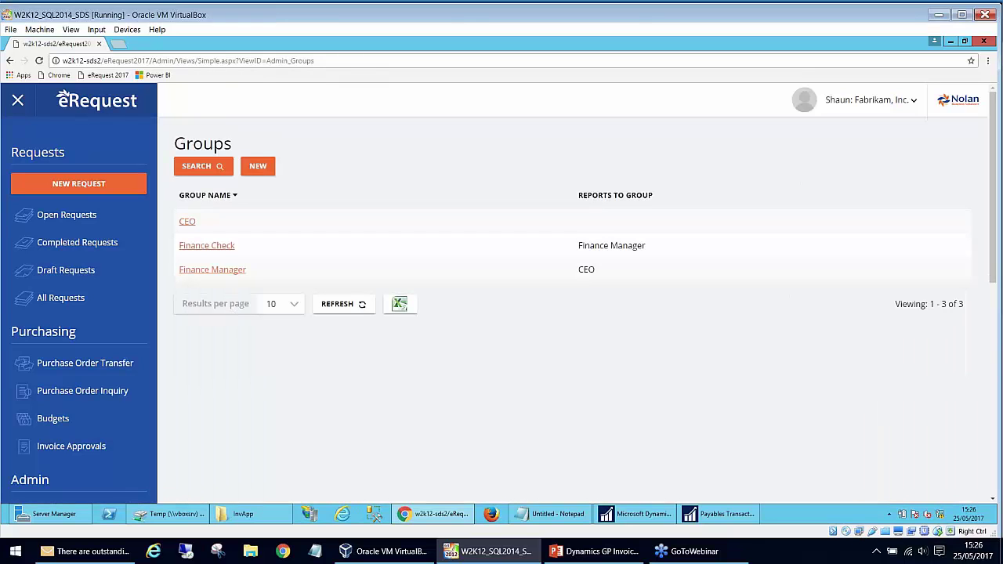
click(227, 271)
scroll(228, 272, down, 10)
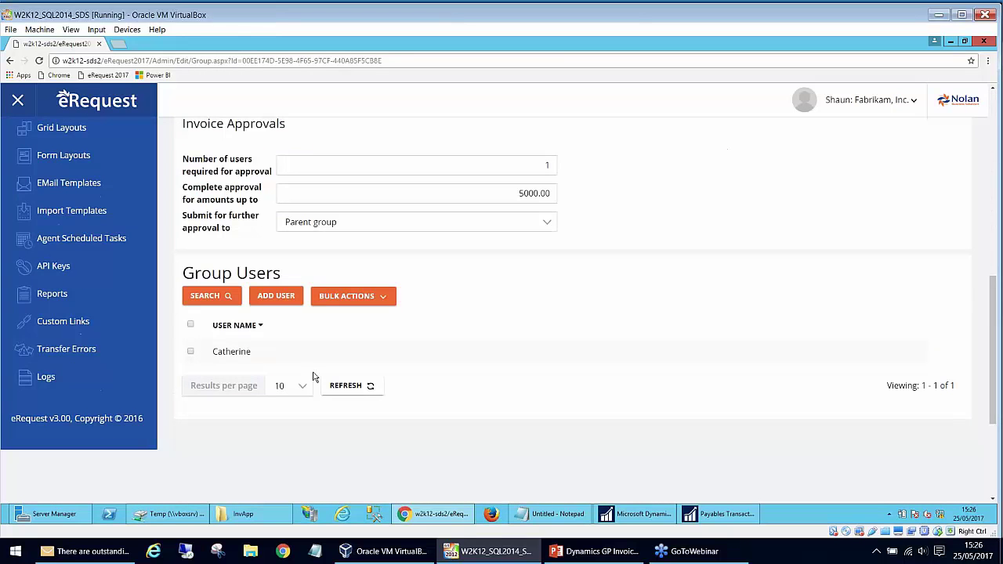
scroll(315, 381, up, 3)
click(866, 108)
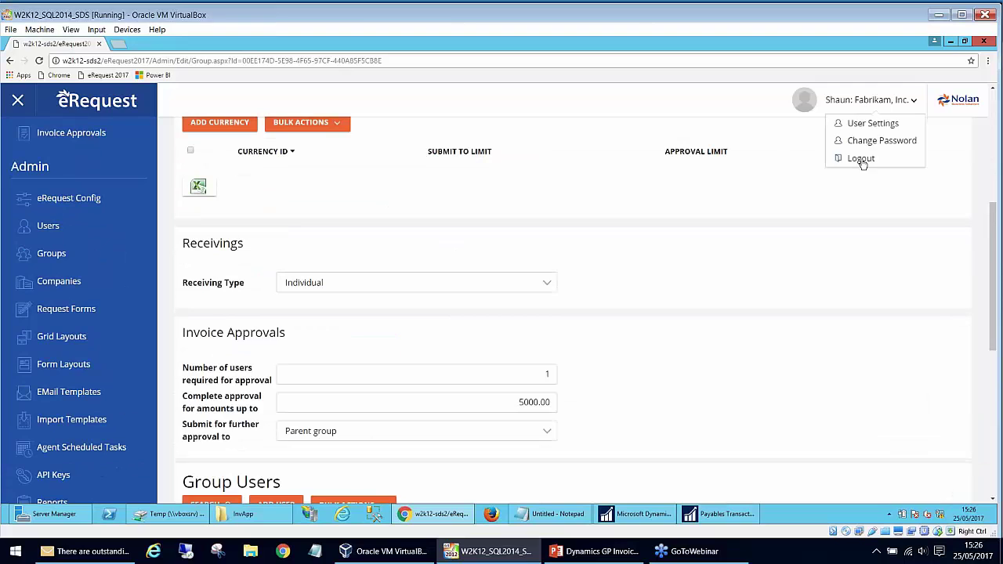
click(863, 161)
- Load ROCKTON001 voucher 490 and check its eRequest approval status shows Approved
mouse_move(639, 514)
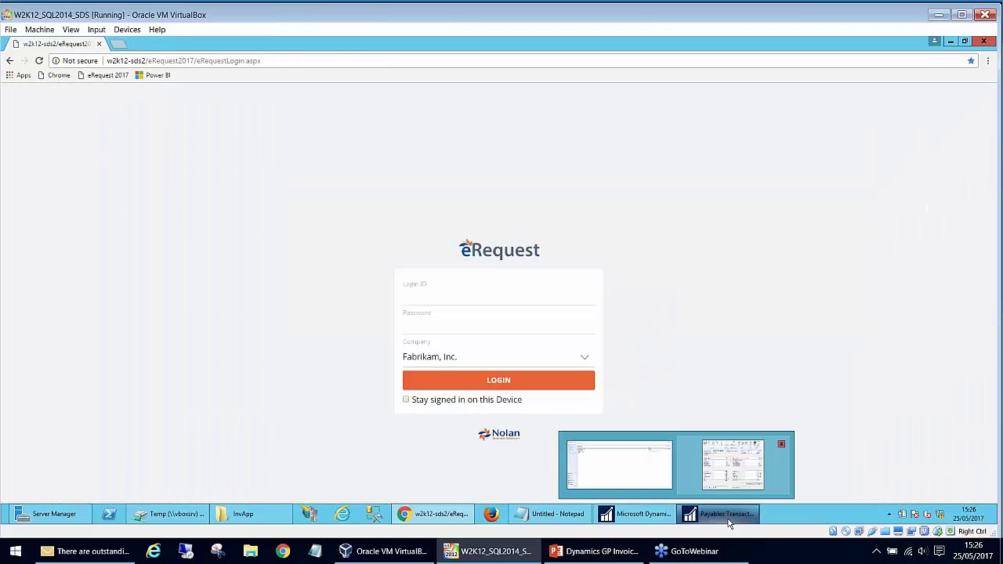
click(737, 463)
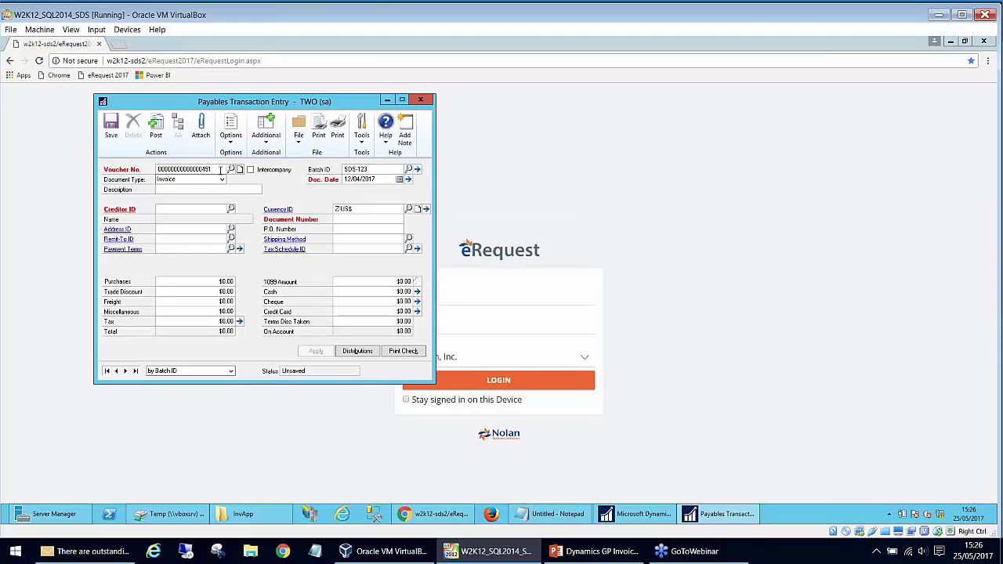
key(Tab)
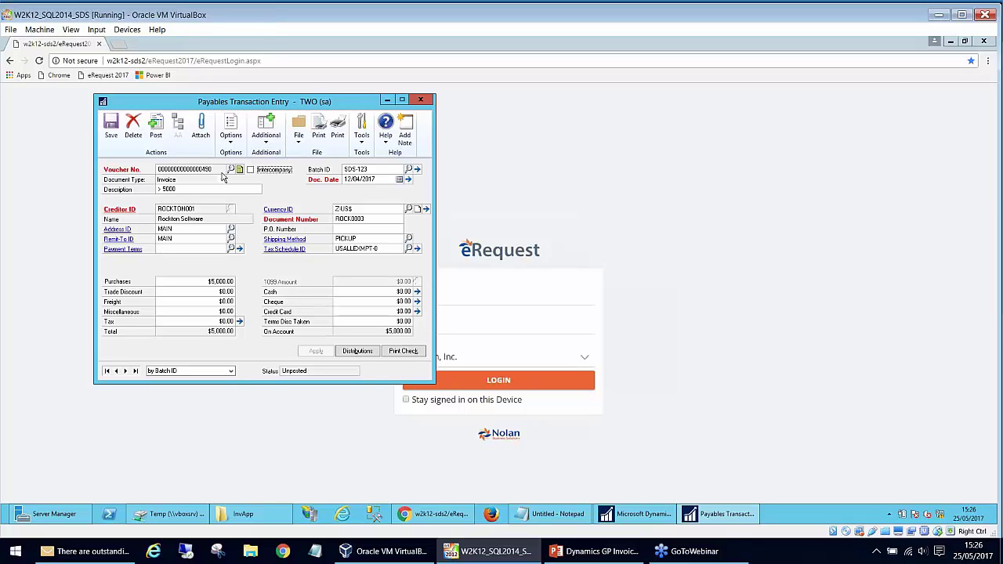
click(266, 130)
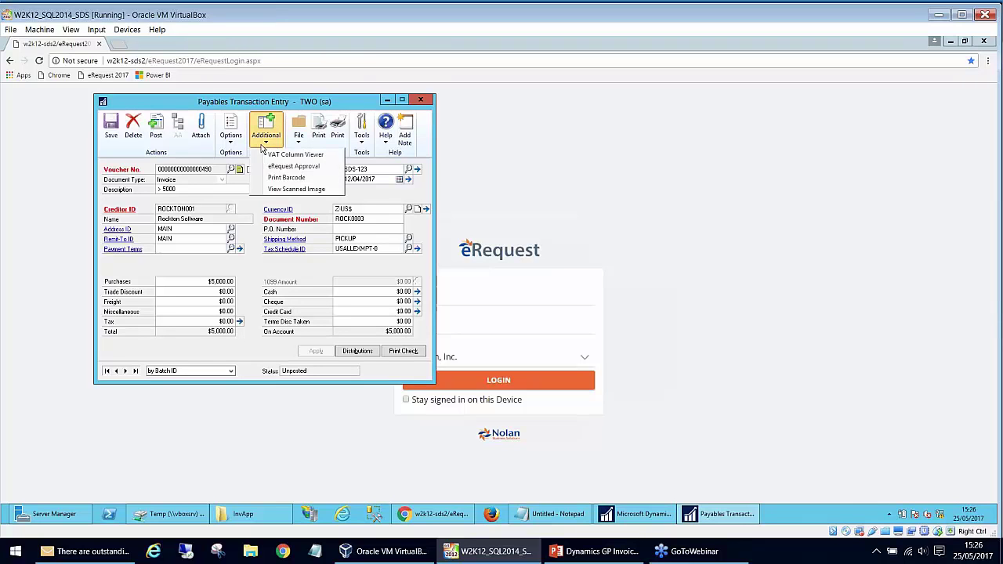
click(265, 165)
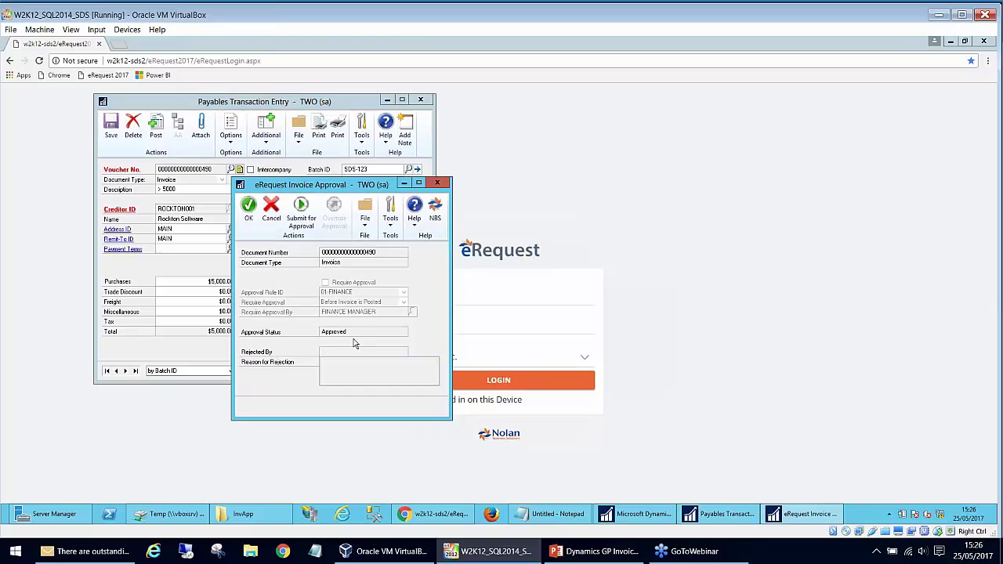
- Open and refresh the Invoice Approvals - Approved list, locating ROCK0003 for $5,000.00
click(660, 516)
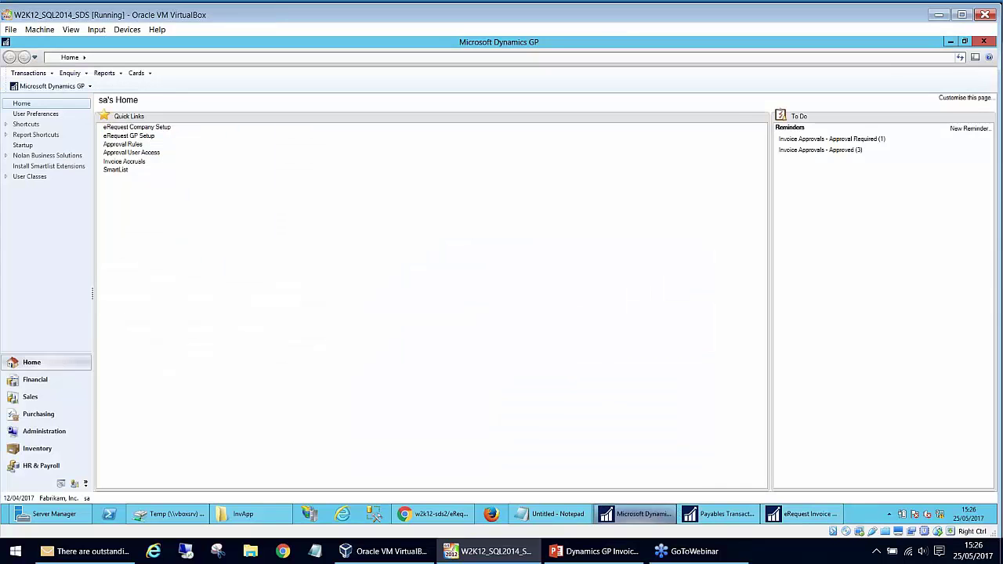
click(820, 149)
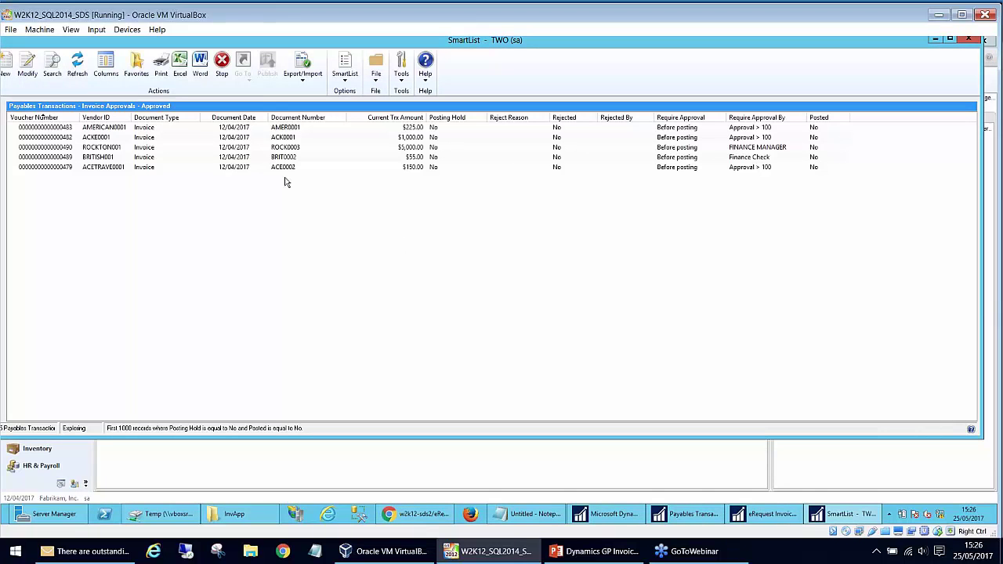
click(77, 67)
click(78, 68)
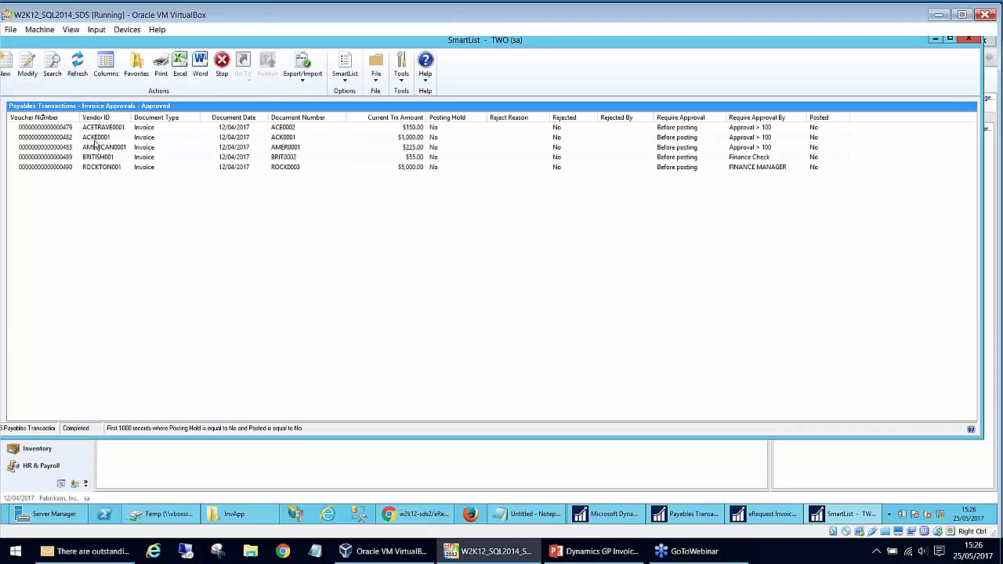
click(95, 168)
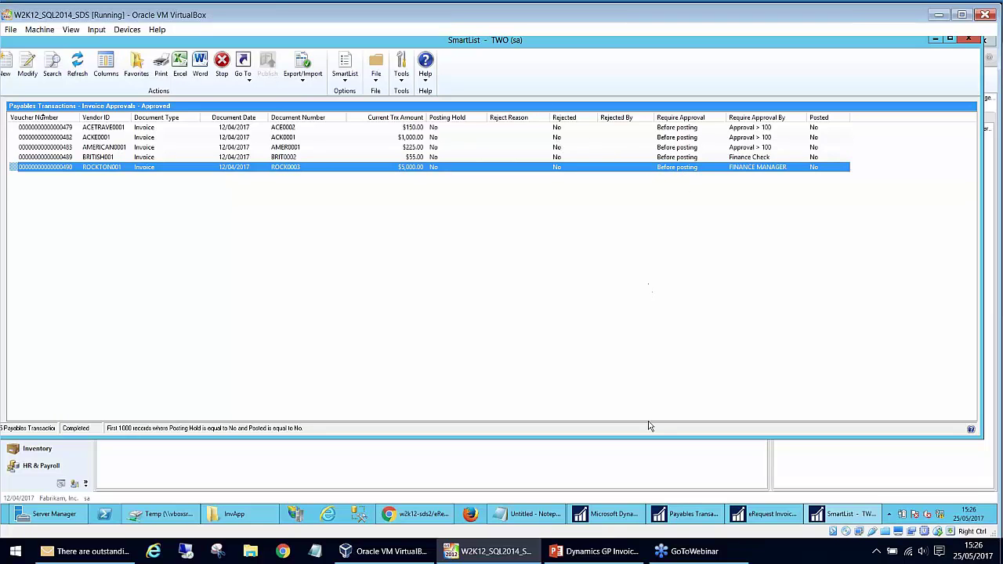
- Return to the eRequest login page and pick the saved login ID
click(440, 519)
click(506, 295)
key(Down)
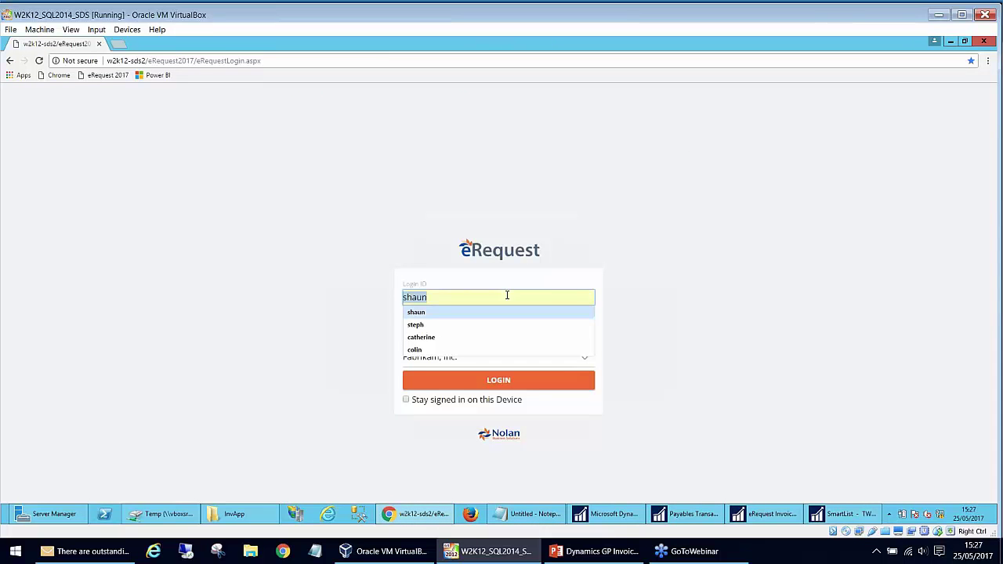
- Sign in and reject invoice BRIT0001 ($95.94) with the note 'I think this is too much money'
key(Tab)
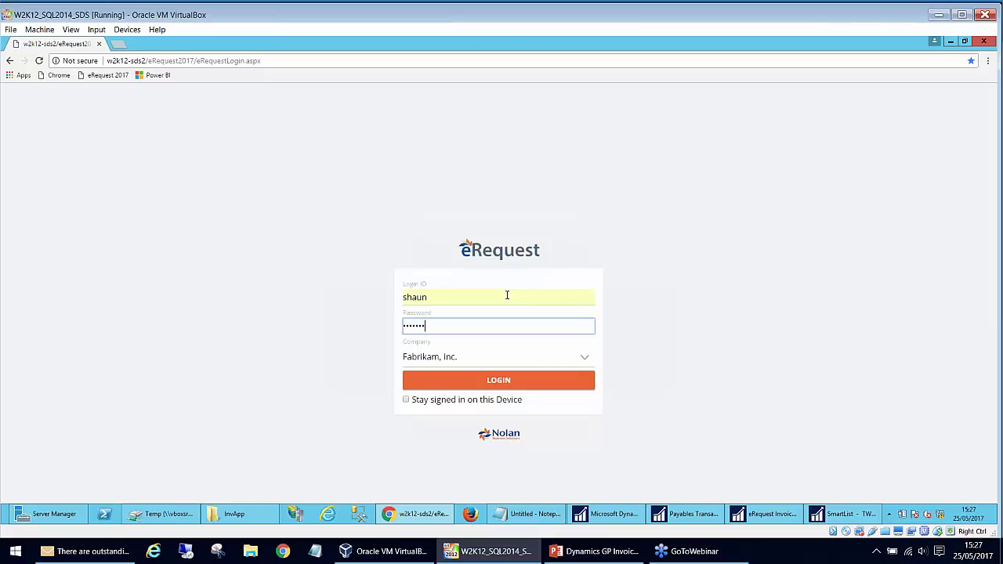
key(Return)
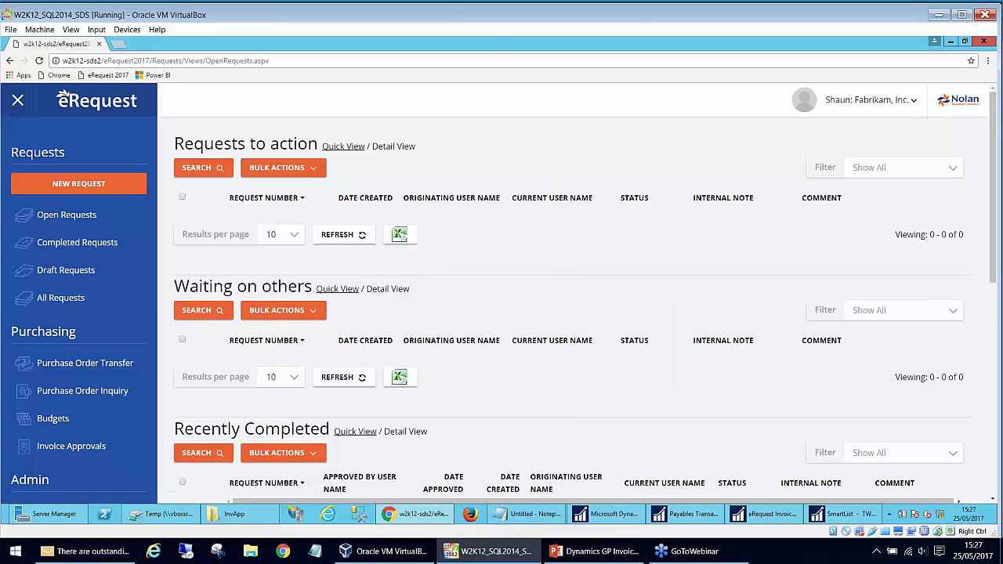
click(88, 446)
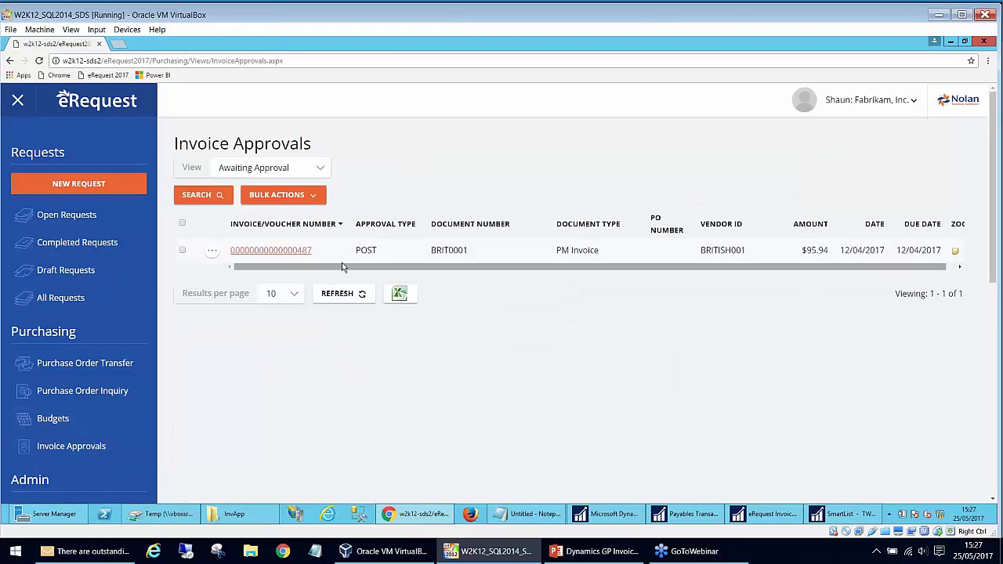
click(306, 251)
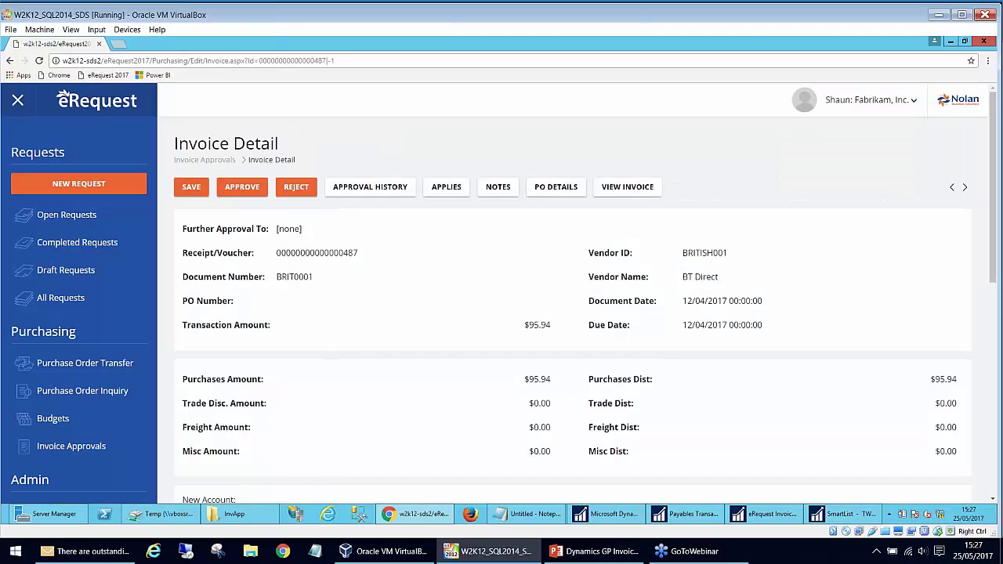
click(295, 188)
click(284, 167)
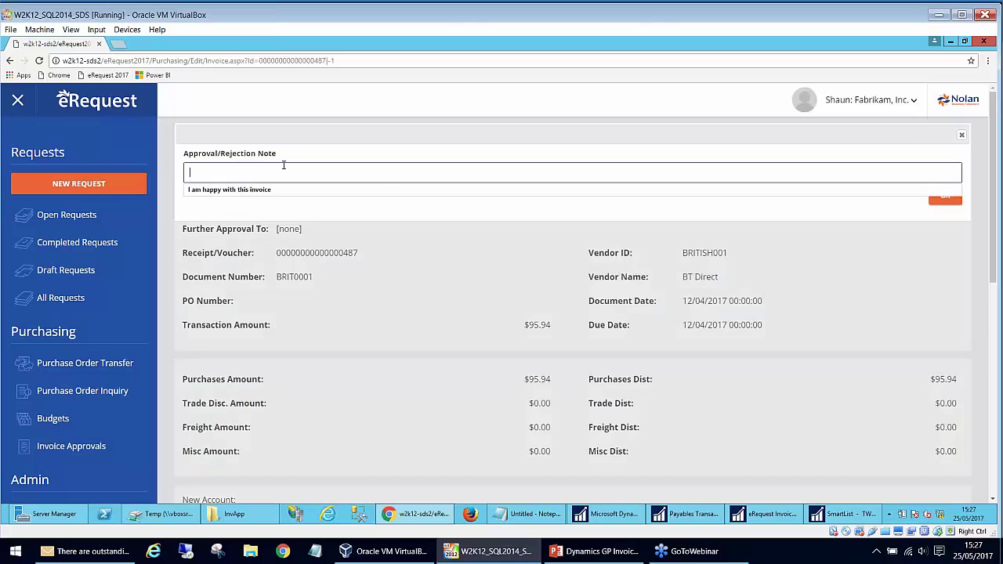
text(I think this)
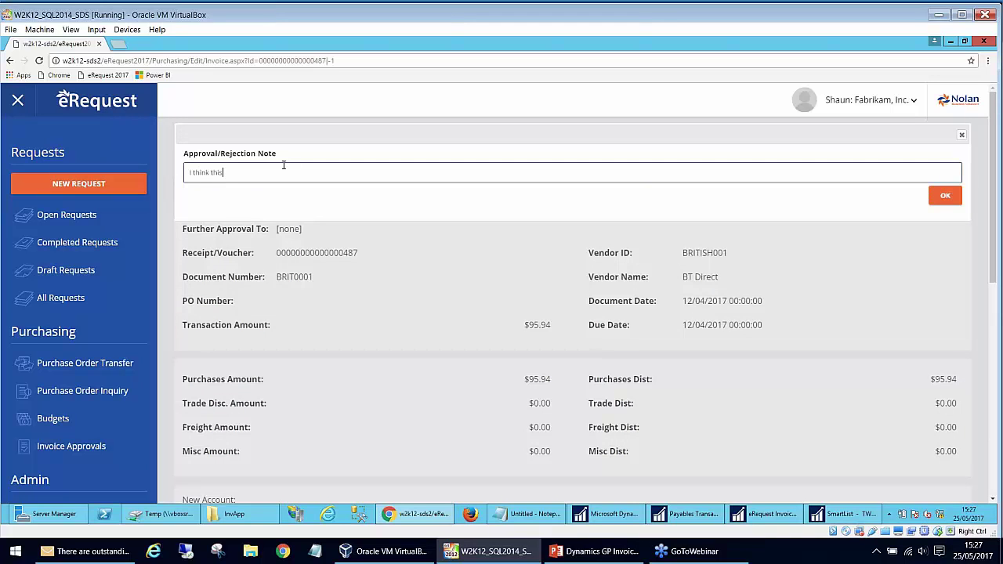
text( is too reaso)
text(money)
text(much)
click(947, 196)
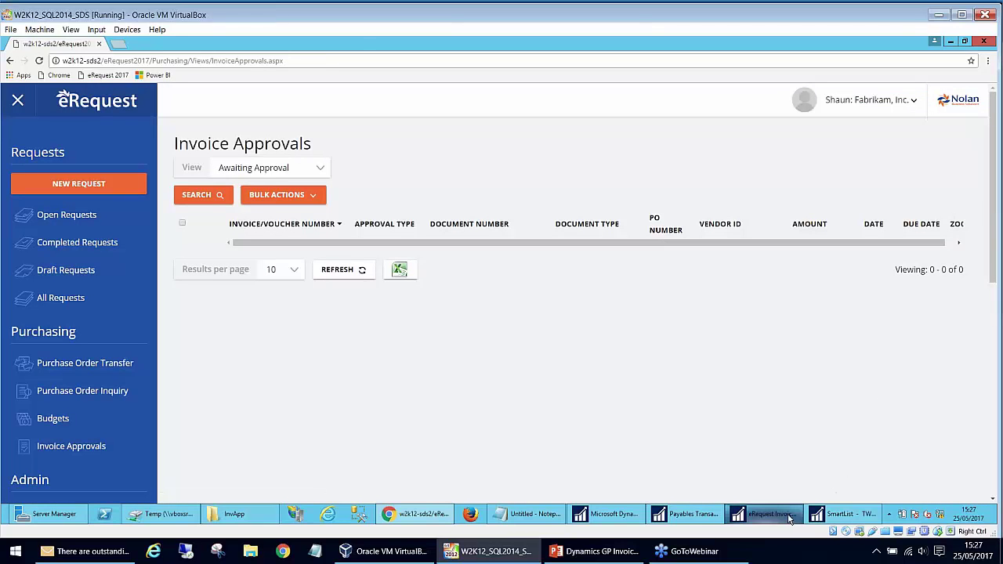
mouse_move(789, 518)
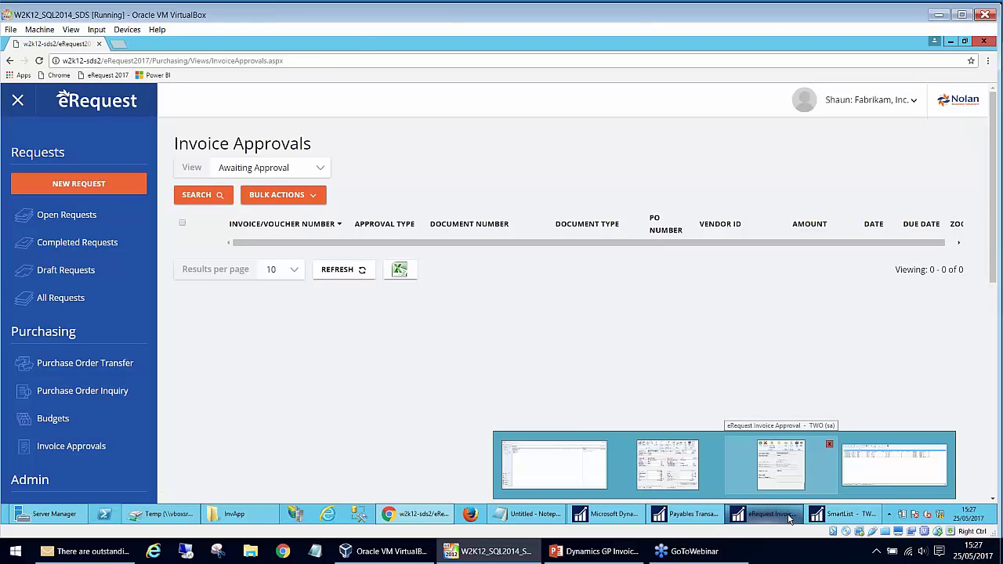
click(787, 513)
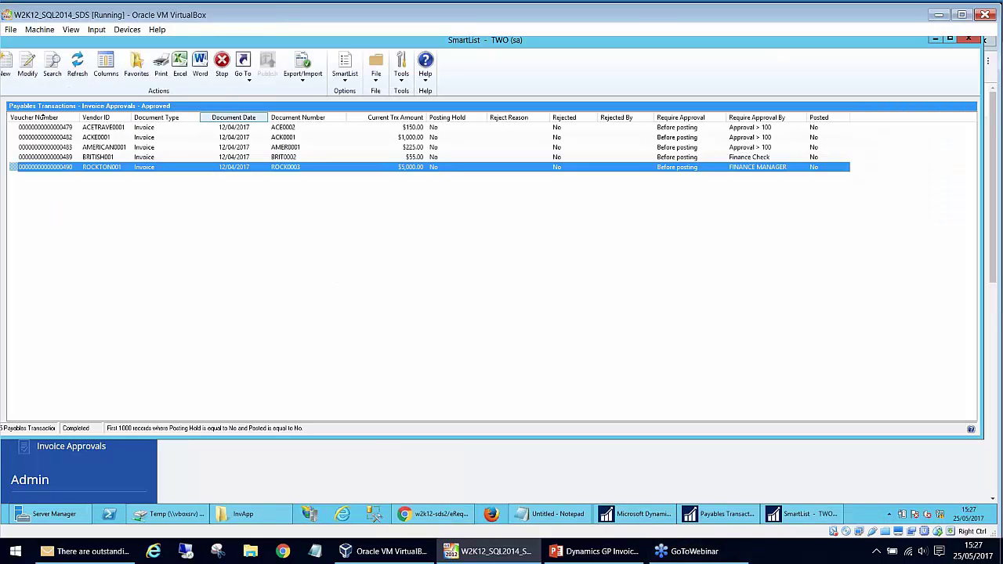
- Open the SmartList Invoice Approvals - Rejected list and widen Reject Reason to show the full text
click(968, 39)
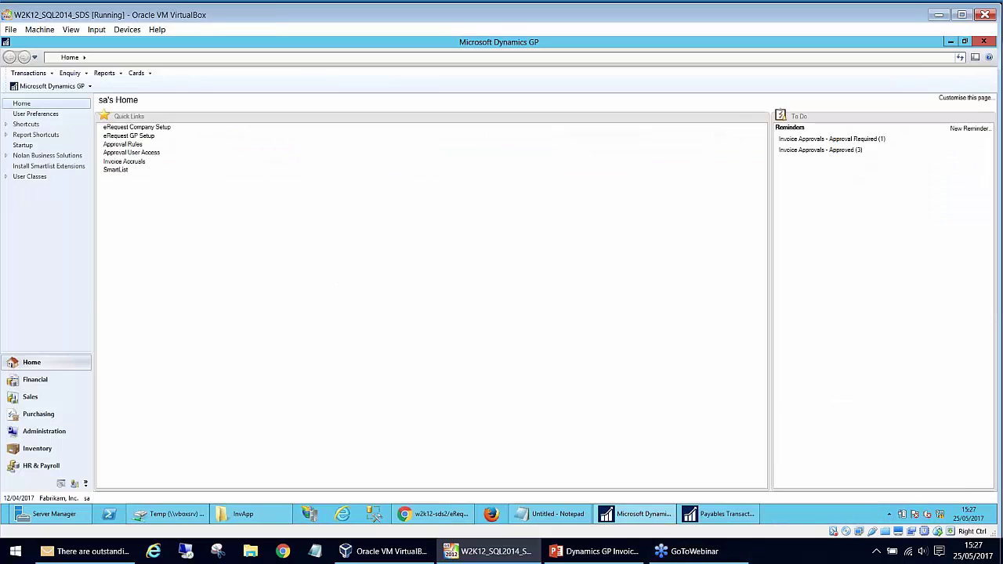
click(127, 171)
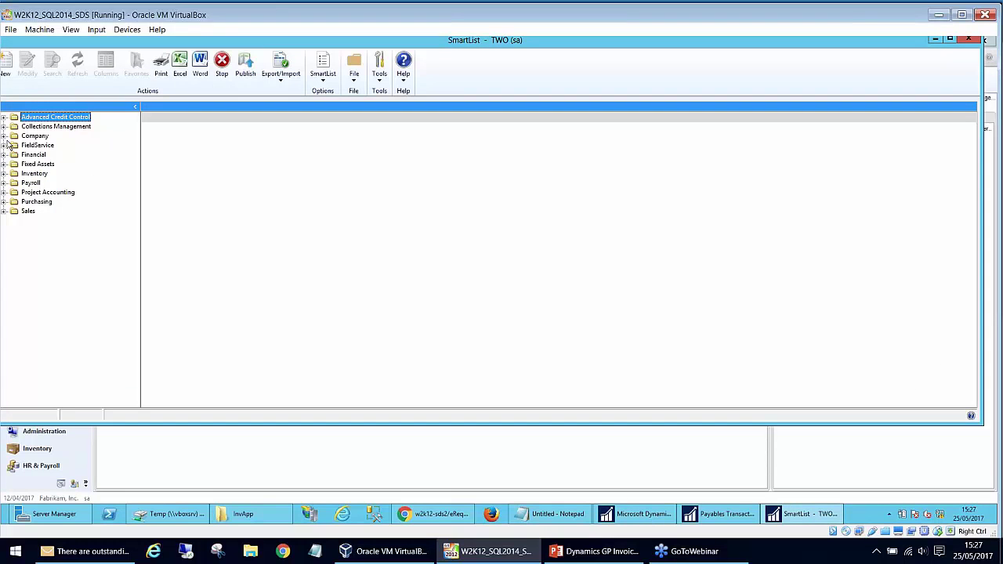
click(5, 201)
click(14, 211)
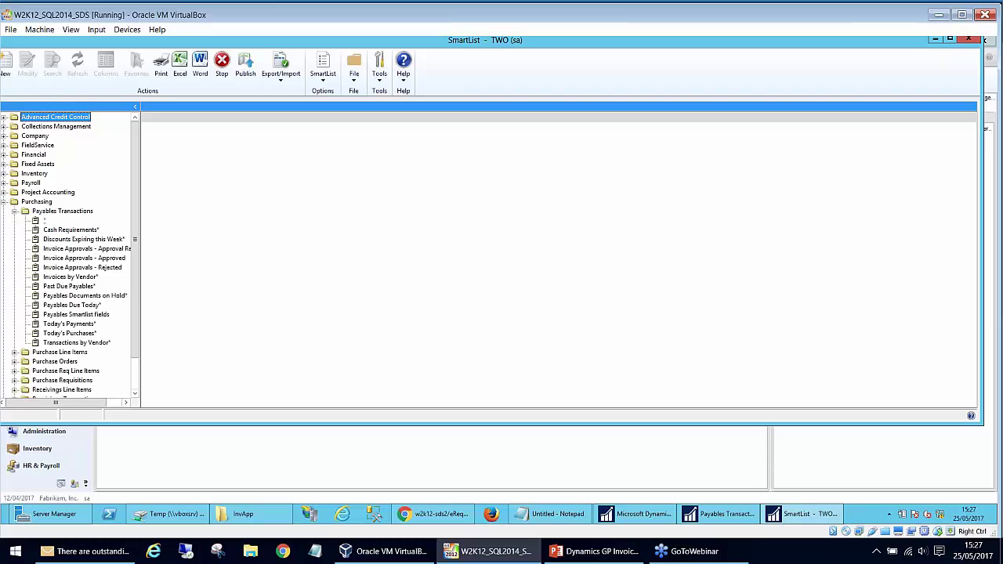
click(59, 267)
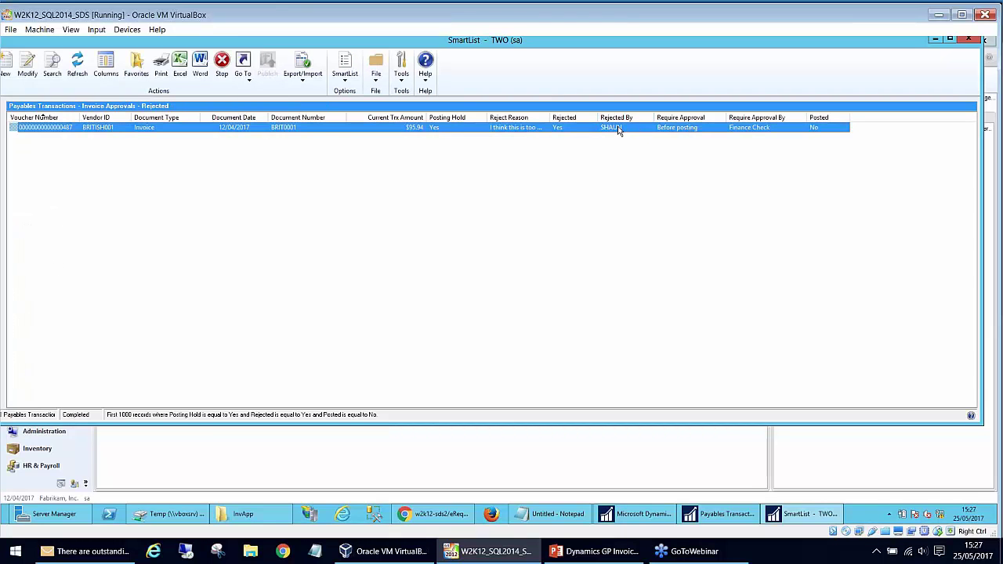
double_click(551, 118)
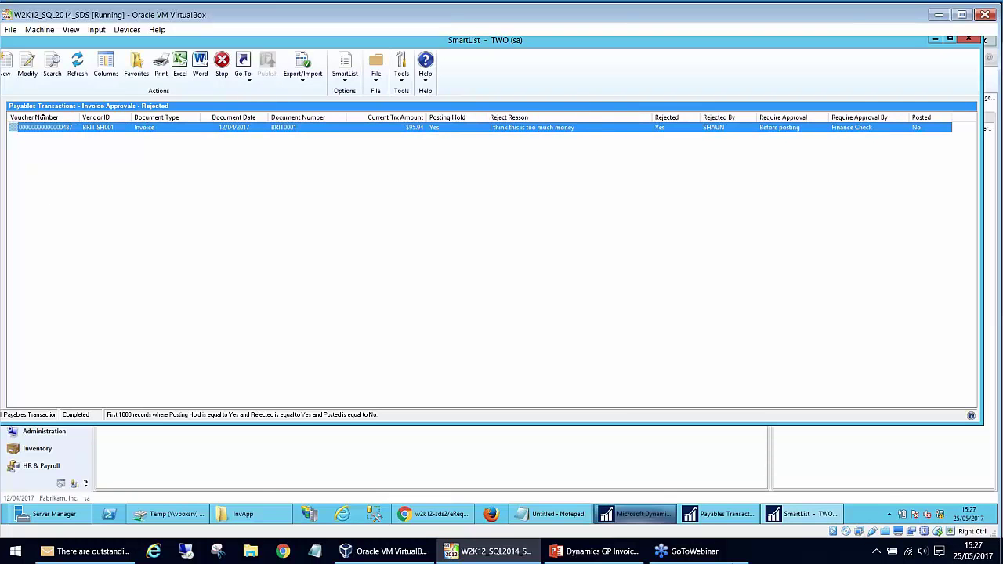
- View voucher 487's rejected eRequest approval record, then return to the PowerPoint deck
click(717, 464)
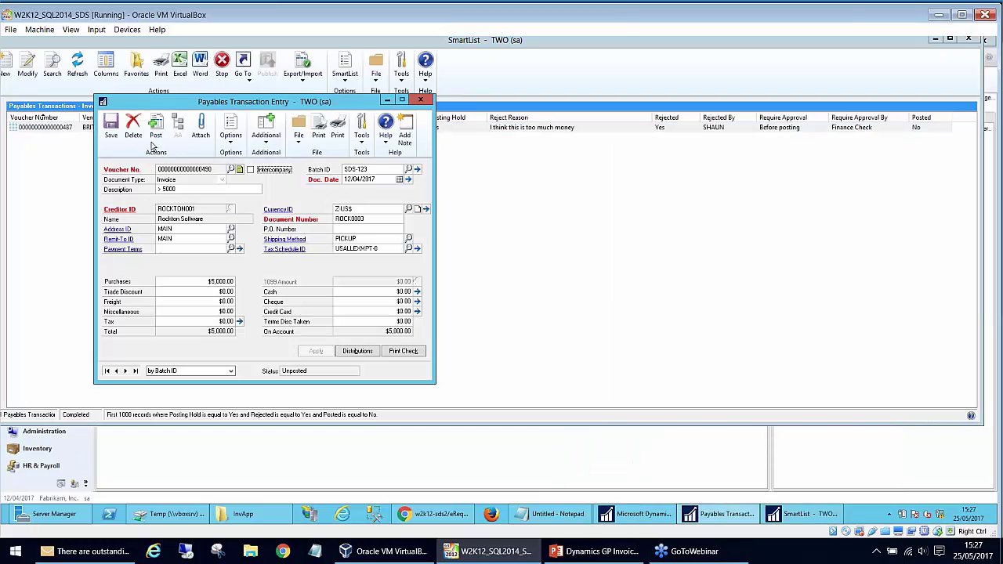
click(111, 132)
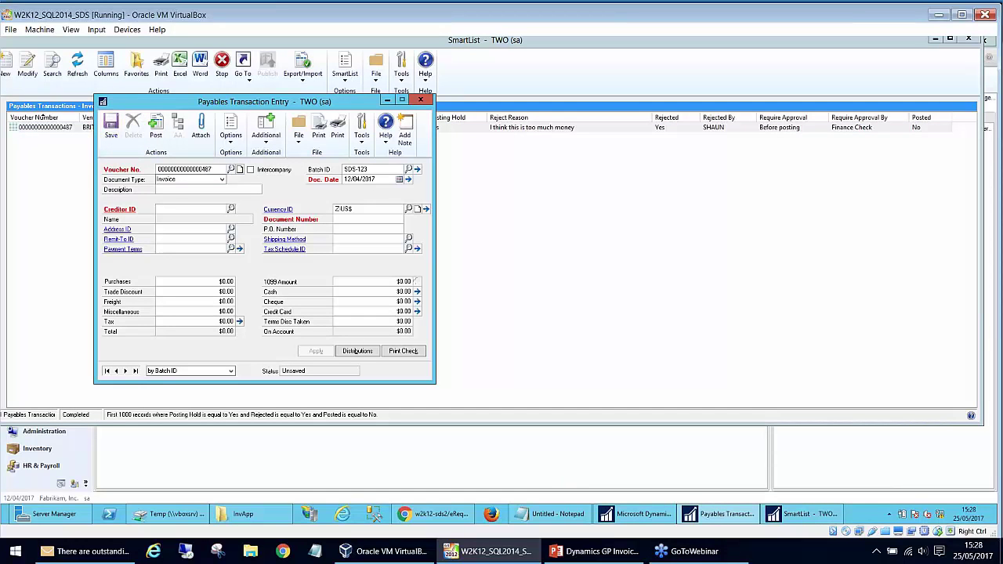
click(266, 131)
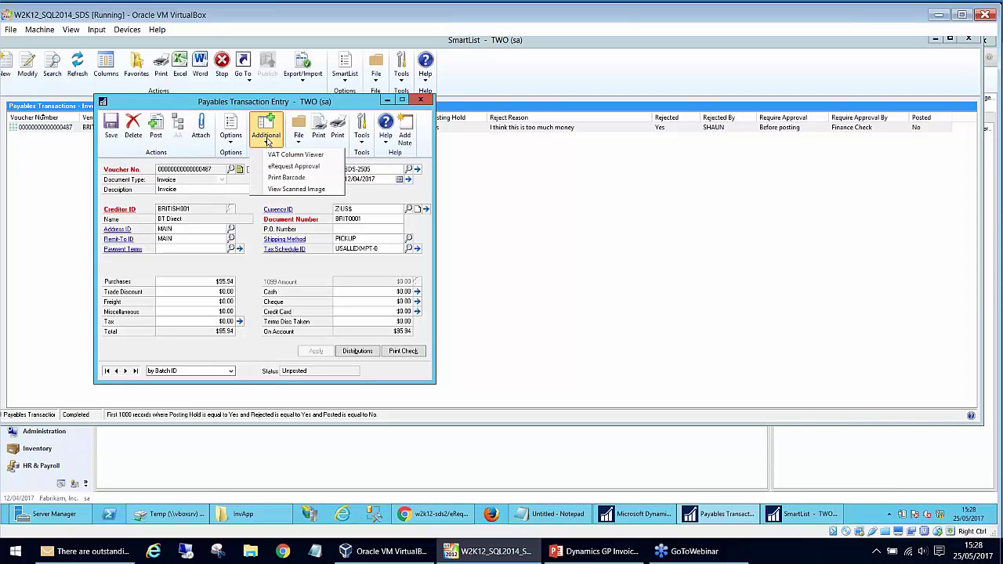
click(294, 166)
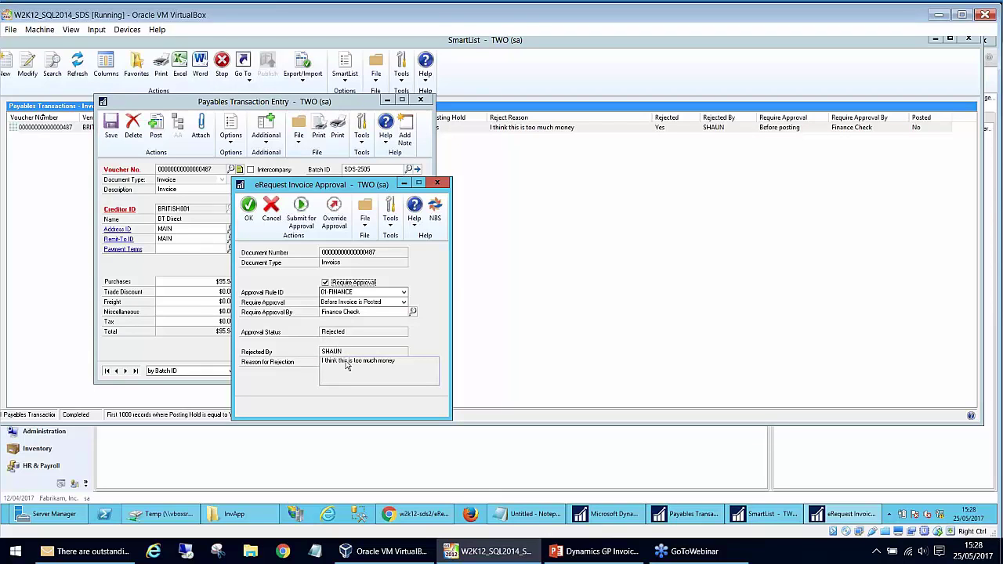
click(436, 183)
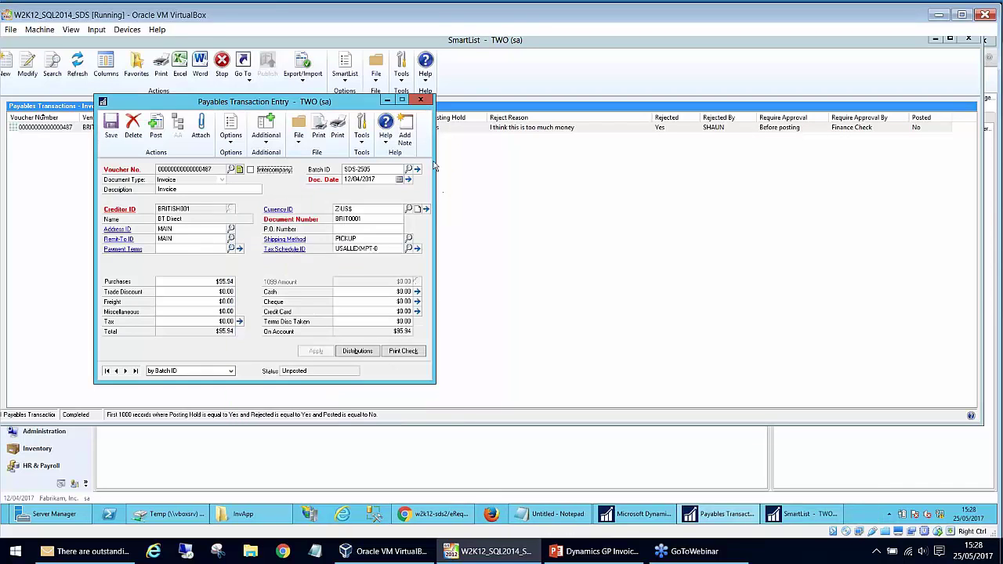
click(224, 281)
click(219, 322)
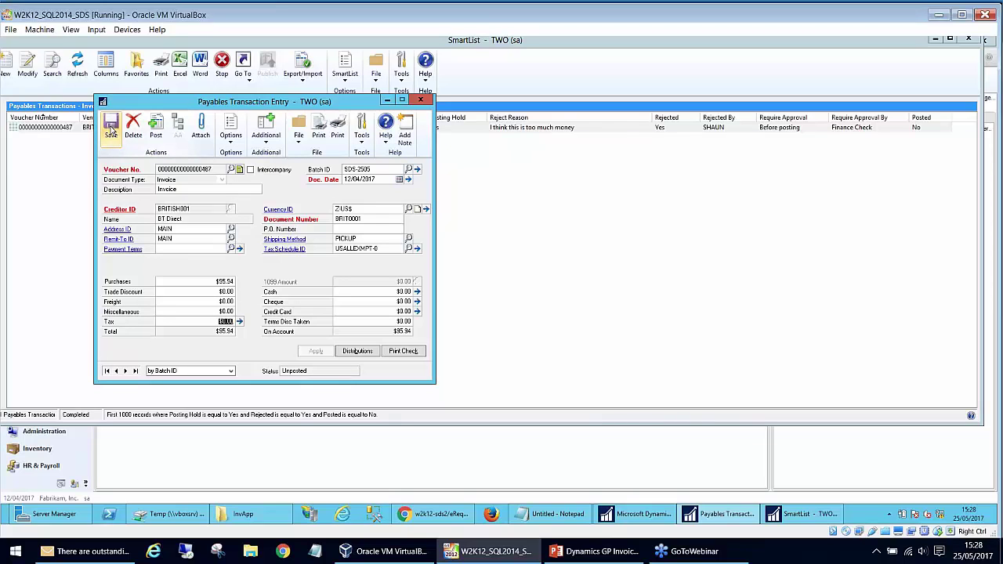
click(424, 101)
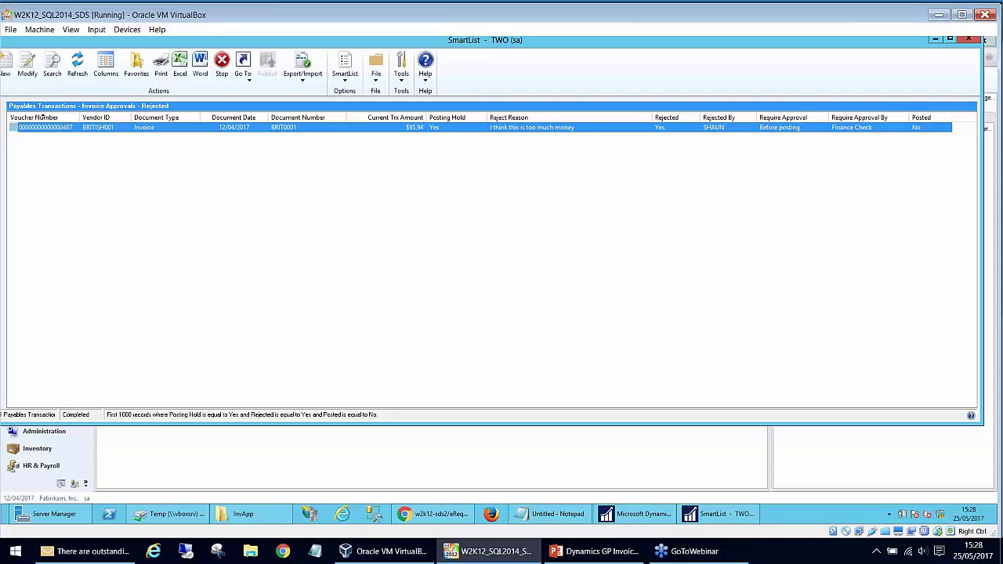
click(596, 551)
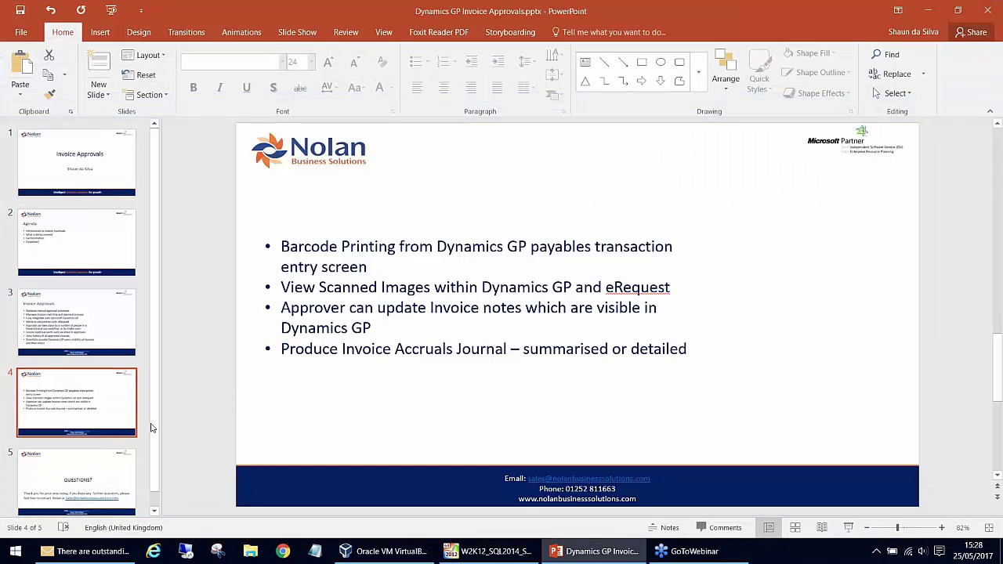